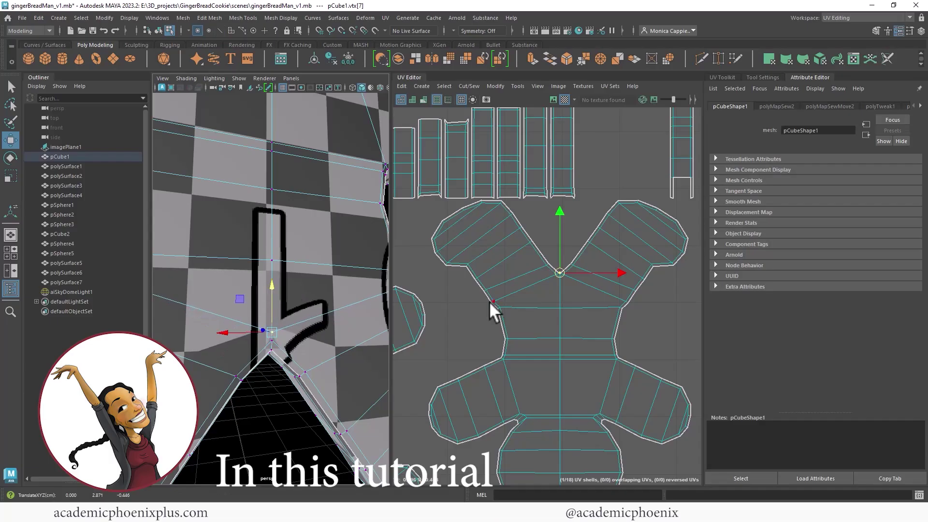
Unfold the UV shell of the gingerbread body and rotate it by 90 degrees.
{"action": "right_click_drag", "start_coordinate": [589, 305], "coordinate": [515, 306]}
{"action": "left_click", "coordinate": [620, 305]}
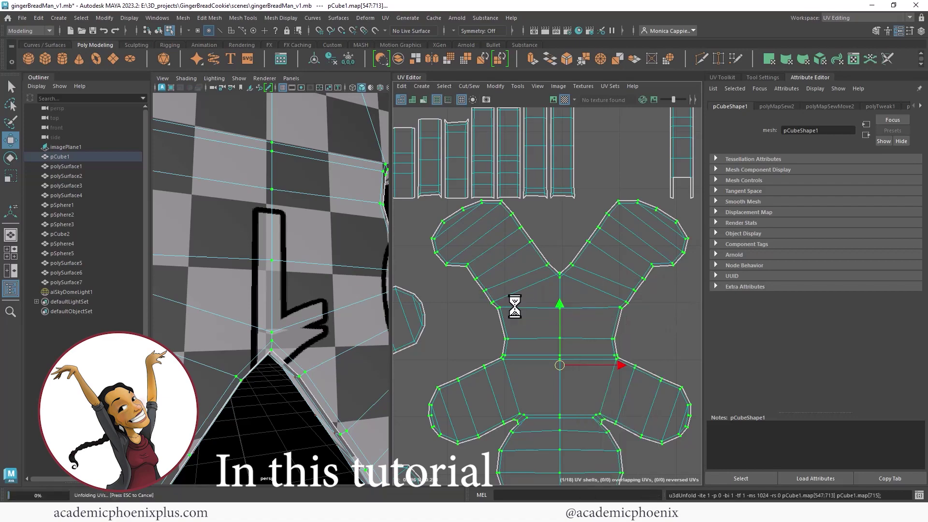
{"action": "right_click_drag", "start_coordinate": [276, 293], "coordinate": [179, 289], "text": "alt"}
{"action": "right_click_drag", "start_coordinate": [572, 295], "coordinate": [529, 329], "text": "alt"}
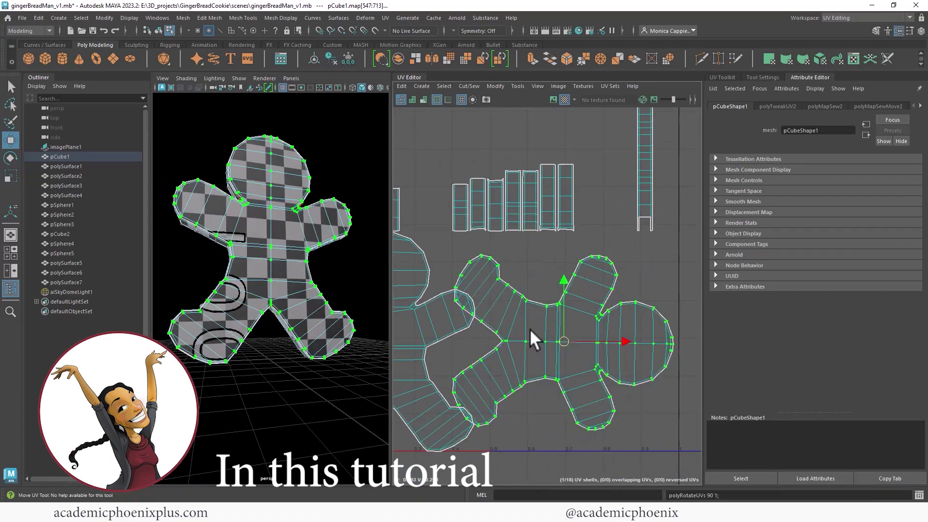
{"action": "key", "text": "g"}
{"action": "left_click_drag", "start_coordinate": [265, 321], "coordinate": [414, 331], "text": "alt"}
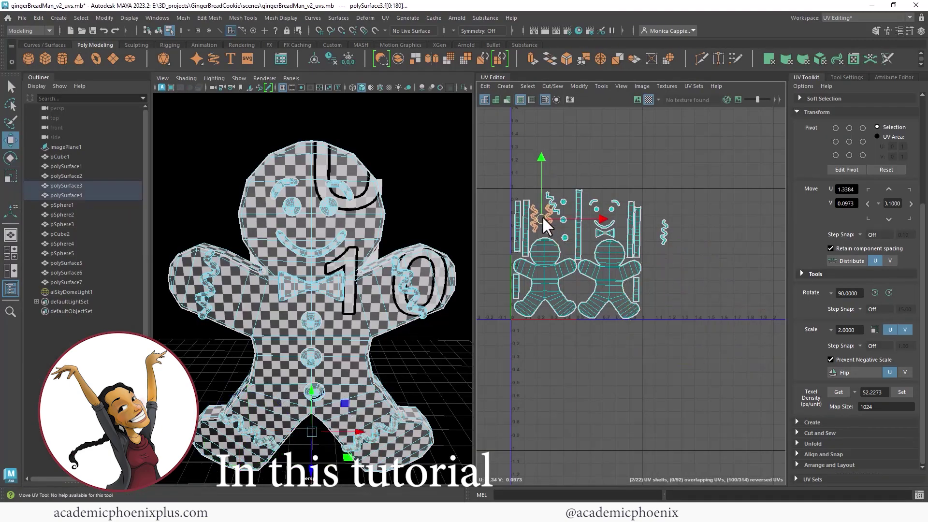
Position the two zigzag icing UV shells side by side above the head of the first body shell.
{"action": "middle_click_drag", "start_coordinate": [542, 217], "coordinate": [621, 283], "text": "alt"}
{"action": "right_click_drag", "start_coordinate": [621, 283], "coordinate": [710, 280], "text": "alt"}
{"action": "middle_click_drag", "start_coordinate": [710, 279], "coordinate": [668, 285], "text": "alt"}
{"action": "right_click_drag", "start_coordinate": [669, 286], "coordinate": [693, 267], "text": "alt"}
{"action": "mouse_move", "coordinate": [534, 262]}
{"action": "left_mouse_down"}
{"action": "mouse_move", "coordinate": [534, 277]}
{"action": "mouse_move", "coordinate": [544, 267]}
{"action": "left_mouse_up"}
Select the remaining tilted zigzag icing shell, rotate it upright and move it down next to the other two.
{"action": "double_click", "coordinate": [557, 278]}
{"action": "double_click", "coordinate": [574, 229]}
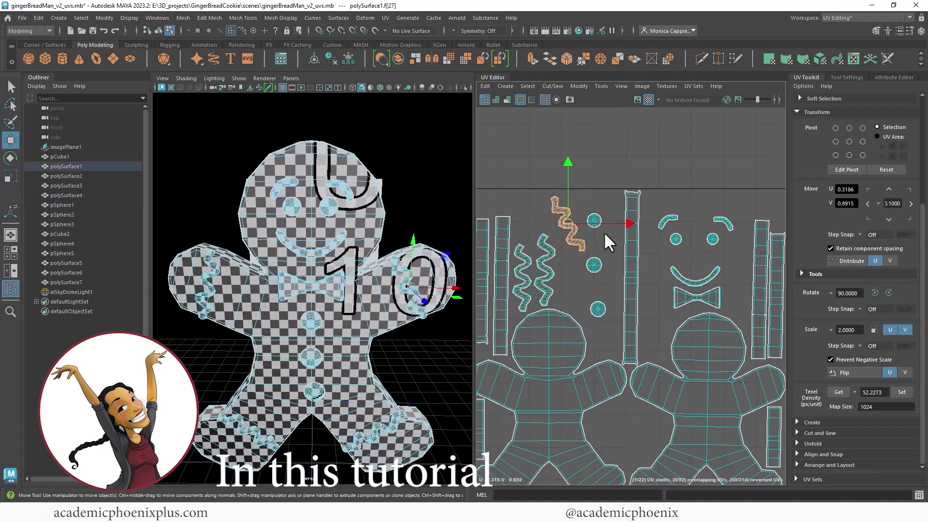
{"action": "key", "text": "e"}
{"action": "left_click_drag", "start_coordinate": [618, 202], "coordinate": [621, 224]}
{"action": "key", "text": "w"}
{"action": "left_click_drag", "start_coordinate": [564, 225], "coordinate": [571, 245]}
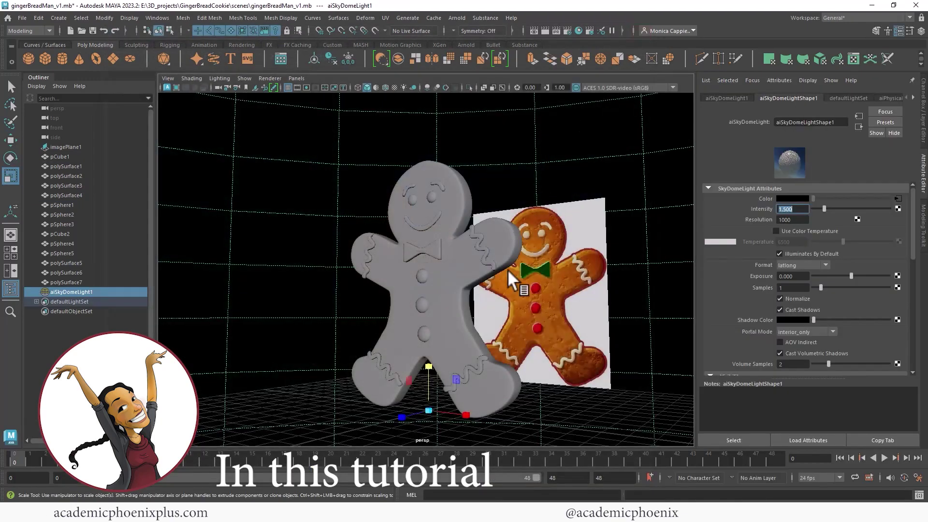
Select the gingerbread body mesh and switch to the UV Editing workspace.
{"action": "left_click_drag", "start_coordinate": [503, 253], "coordinate": [501, 274], "text": "alt"}
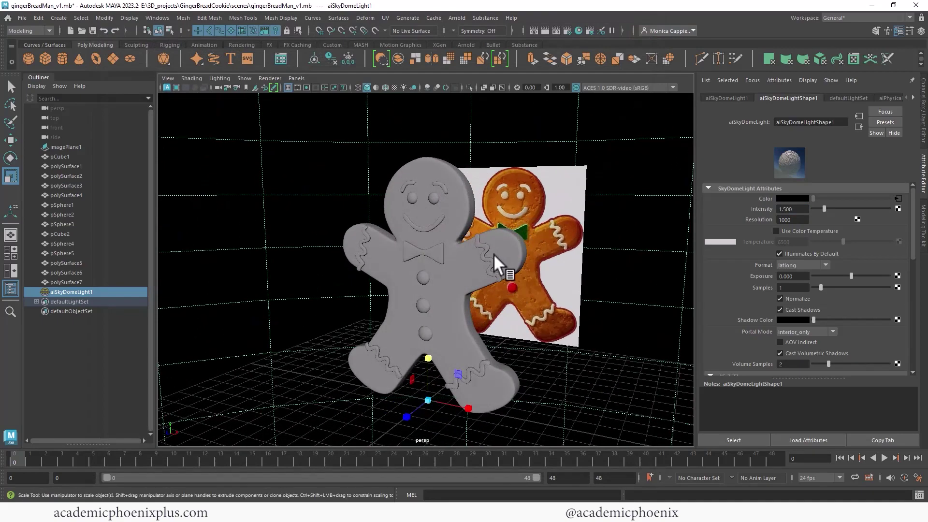
{"action": "right_click_drag", "start_coordinate": [493, 254], "coordinate": [557, 249], "text": "alt"}
{"action": "middle_click_drag", "start_coordinate": [558, 263], "coordinate": [564, 246], "text": "alt"}
{"action": "right_click_drag", "start_coordinate": [548, 246], "coordinate": [567, 242], "text": "alt"}
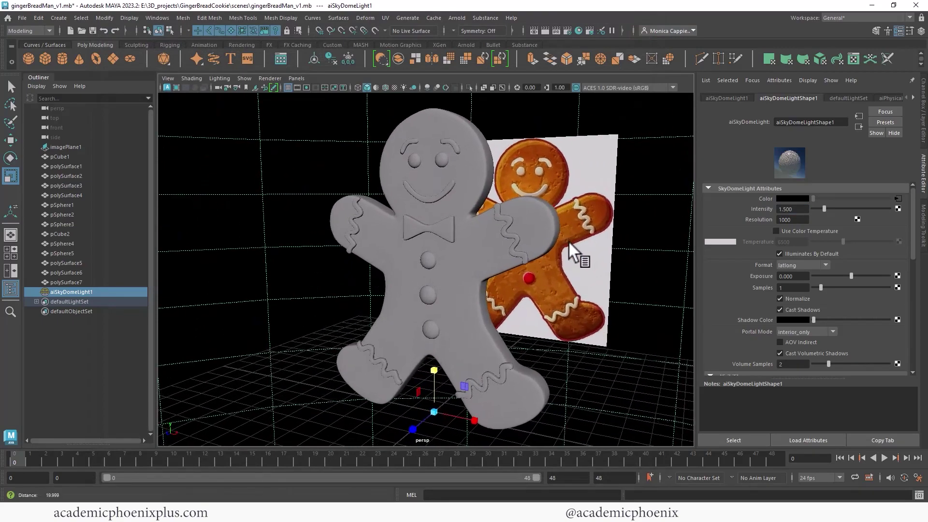
{"action": "left_click", "coordinate": [497, 257]}
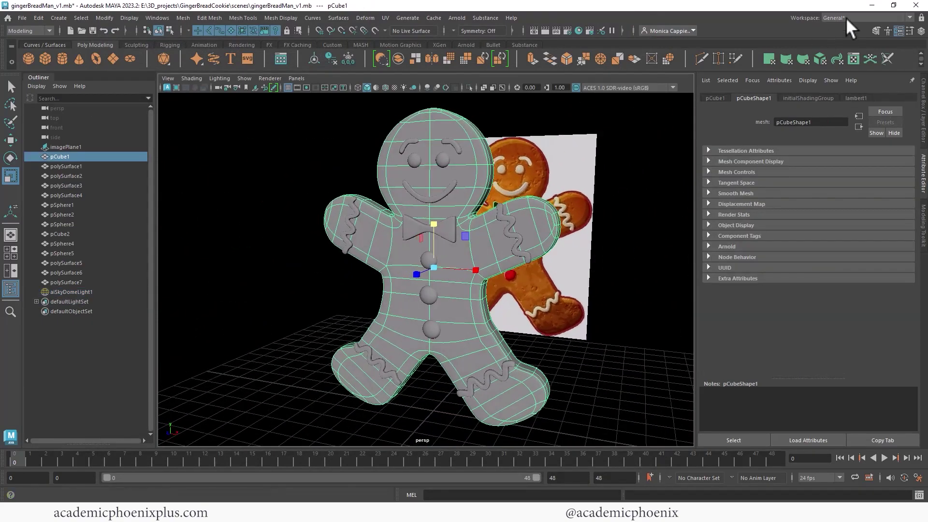
{"action": "left_click", "coordinate": [851, 18]}
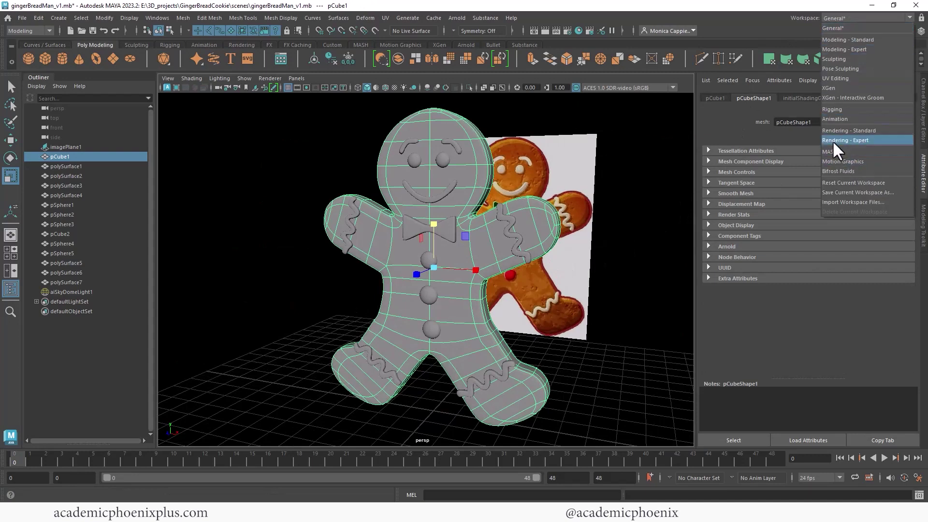
{"action": "left_click", "coordinate": [854, 78]}
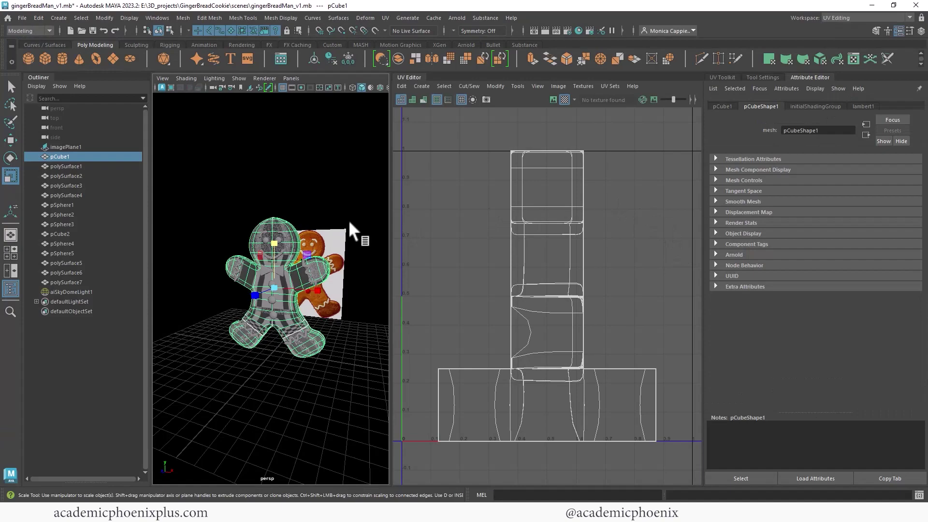
Select all the gingerbread meshes and freeze their transformations.
{"action": "right_click_drag", "start_coordinate": [305, 215], "coordinate": [357, 213], "text": "alt"}
{"action": "middle_click_drag", "start_coordinate": [358, 212], "coordinate": [334, 223], "text": "alt"}
{"action": "mouse_move", "coordinate": [332, 223]}
{"action": "left_mouse_down", "text": "alt"}
{"action": "mouse_move", "coordinate": [319, 222]}
{"action": "mouse_move", "coordinate": [334, 216]}
{"action": "left_mouse_up", "text": "alt"}
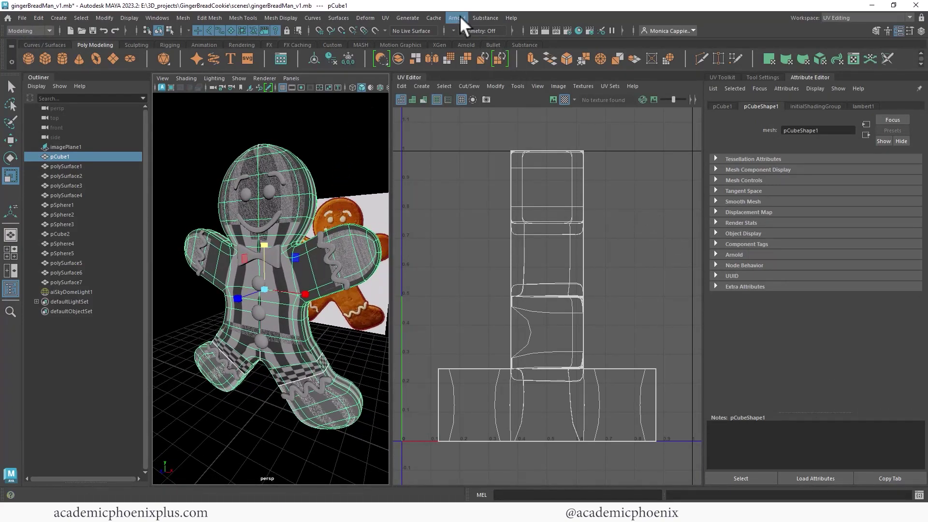
{"action": "scroll", "coordinate": [274, 164], "scroll_direction": "down", "scroll_amount": 3}
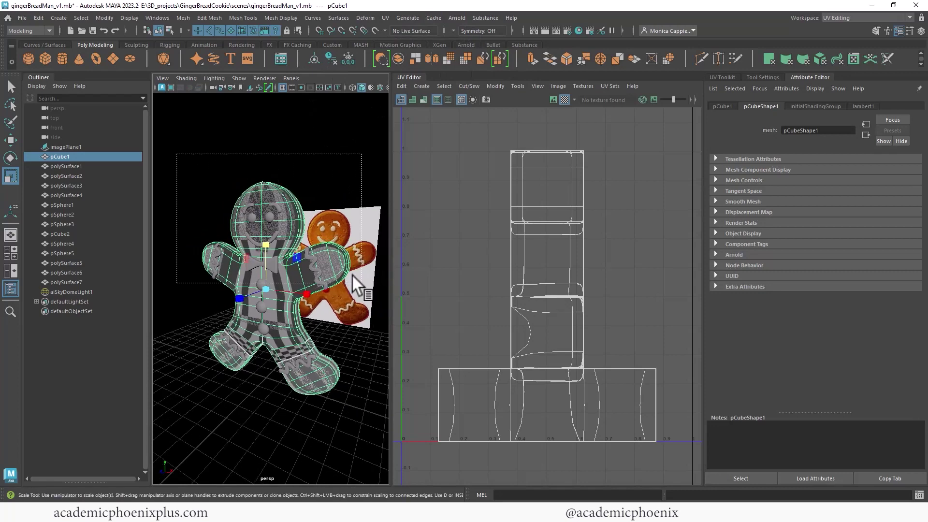
{"action": "left_click_drag", "start_coordinate": [352, 274], "coordinate": [369, 401]}
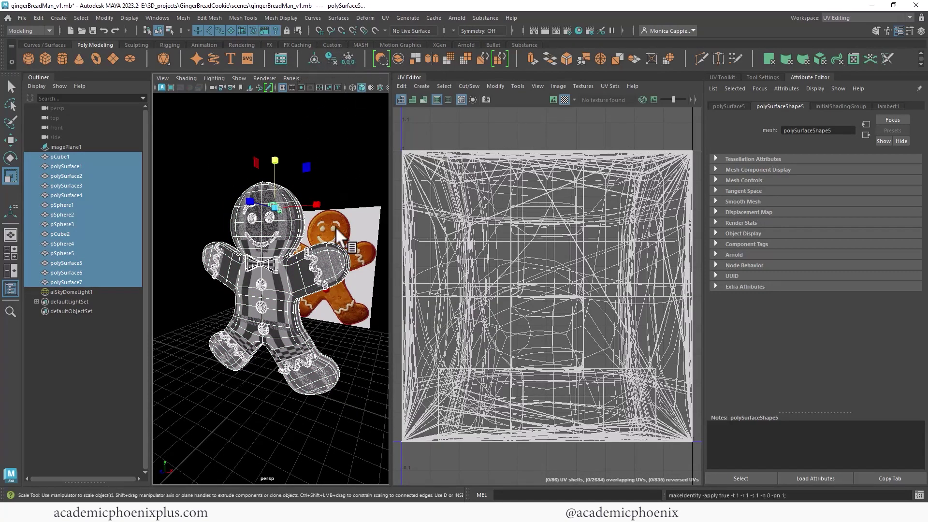
Apply an automatic UV projection to the gingerbread body mesh alone.
{"action": "left_click", "coordinate": [309, 232]}
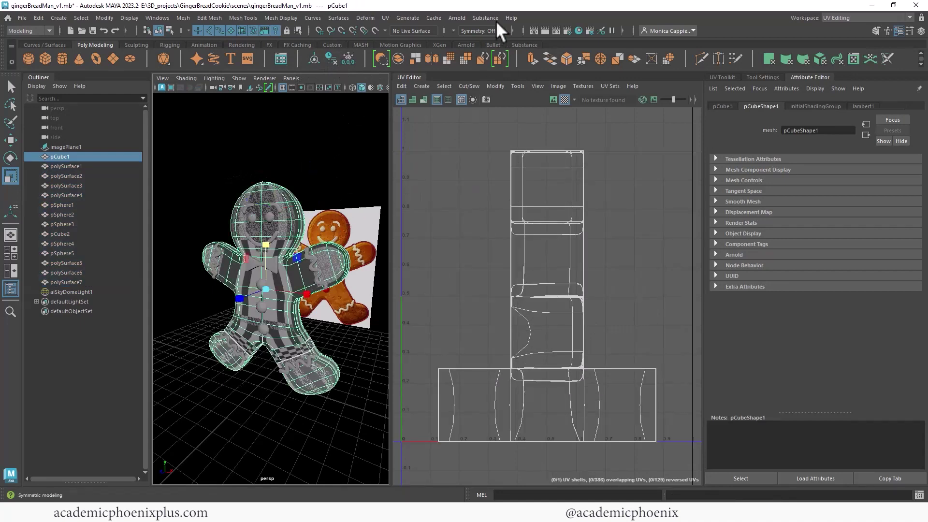
{"action": "left_click", "coordinate": [390, 18]}
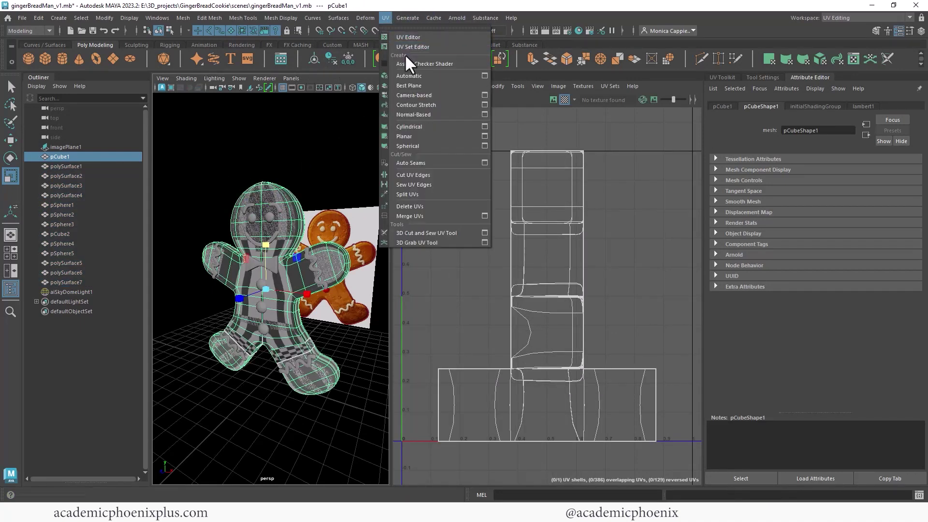
{"action": "left_click", "coordinate": [426, 75]}
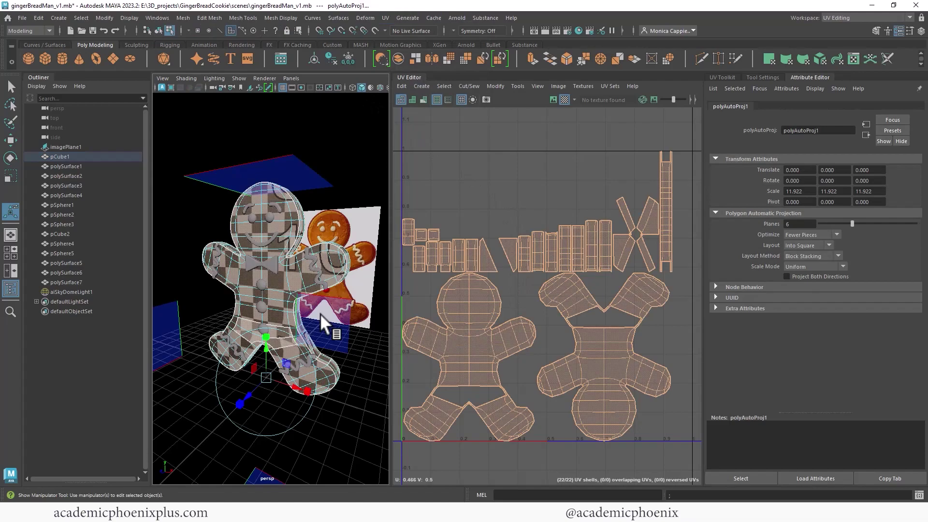
{"action": "left_click_drag", "start_coordinate": [295, 262], "coordinate": [291, 284], "text": "alt"}
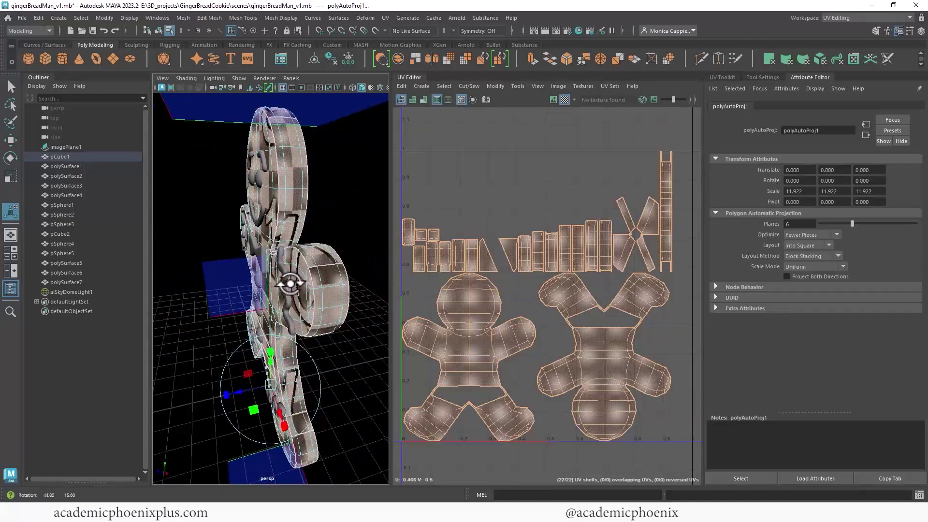
{"action": "left_click_drag", "start_coordinate": [309, 285], "coordinate": [408, 278], "text": "alt"}
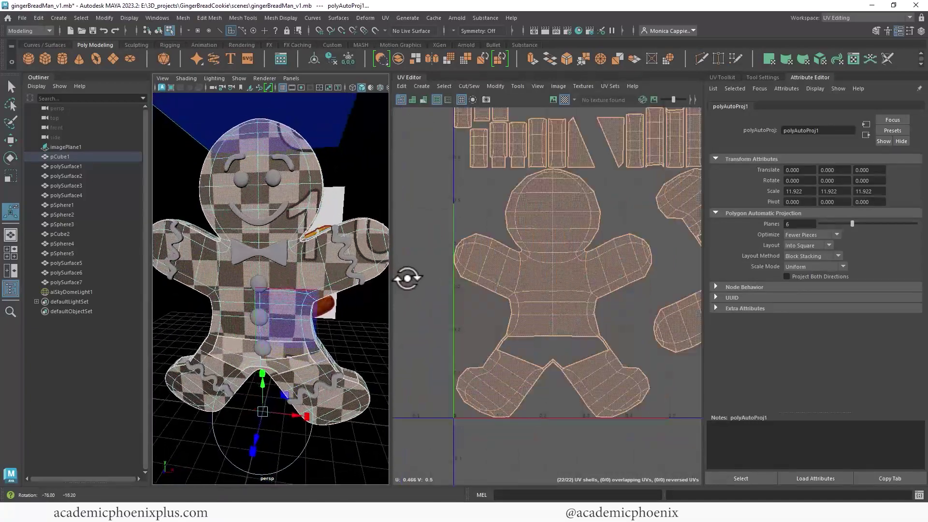
Select the border edges around the gap between the front torso and legs, and move and sew them into one UV shell.
{"action": "right_click_drag", "start_coordinate": [333, 287], "coordinate": [406, 298], "text": "alt"}
{"action": "middle_click_drag", "start_coordinate": [342, 380], "coordinate": [348, 339], "text": "alt"}
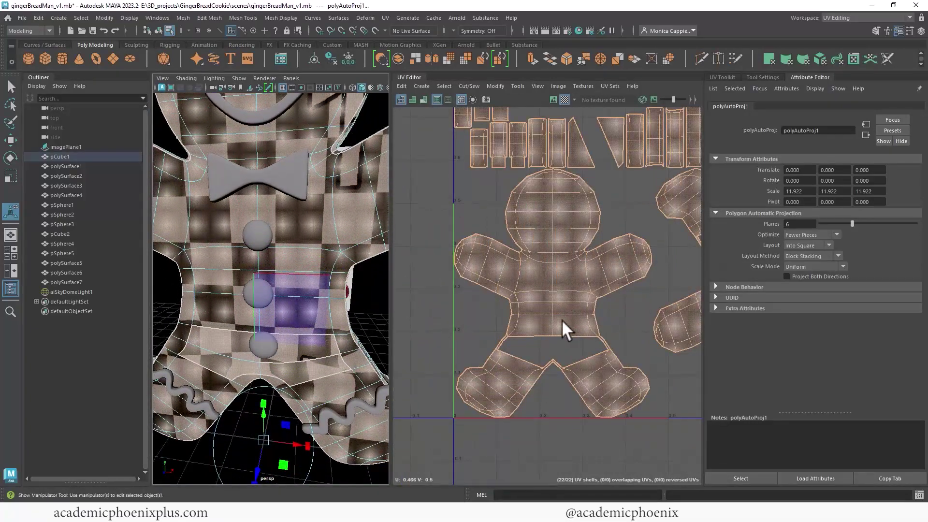
{"action": "right_click_drag", "start_coordinate": [561, 320], "coordinate": [564, 301]}
{"action": "scroll", "coordinate": [579, 301], "scroll_direction": "up", "scroll_amount": 4}
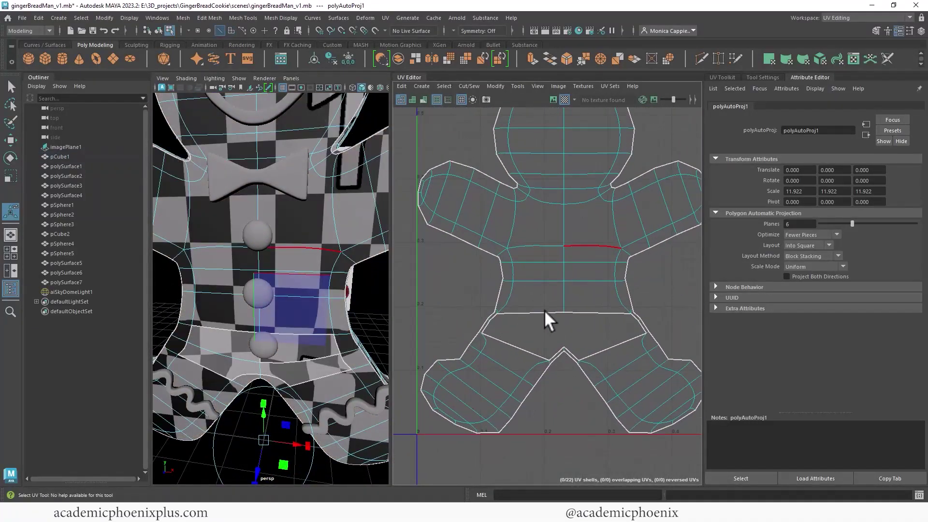
{"action": "scroll", "coordinate": [537, 319], "scroll_direction": "up", "scroll_amount": 1}
{"action": "left_click", "coordinate": [530, 333]}
{"action": "left_click", "coordinate": [523, 311]}
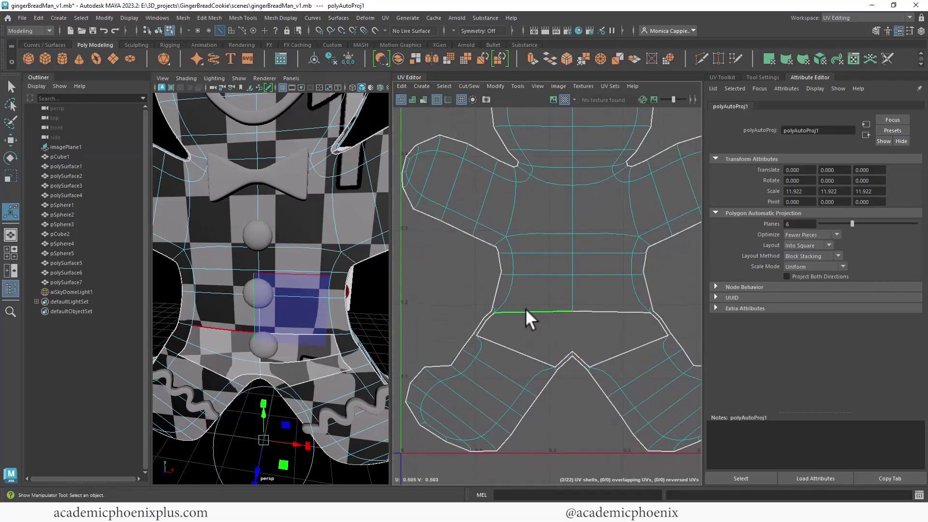
{"action": "scroll", "coordinate": [536, 312], "scroll_direction": "down", "scroll_amount": 1}
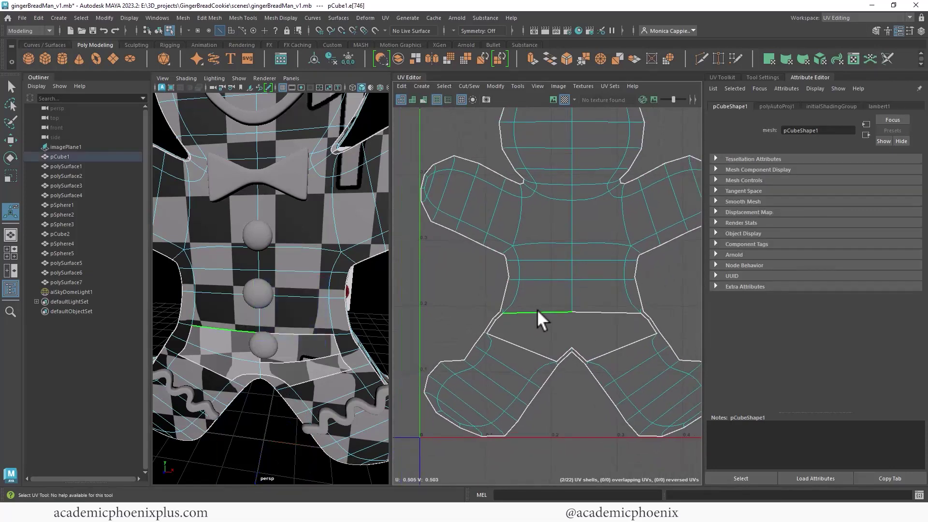
{"action": "left_click", "coordinate": [648, 320], "text": "shift"}
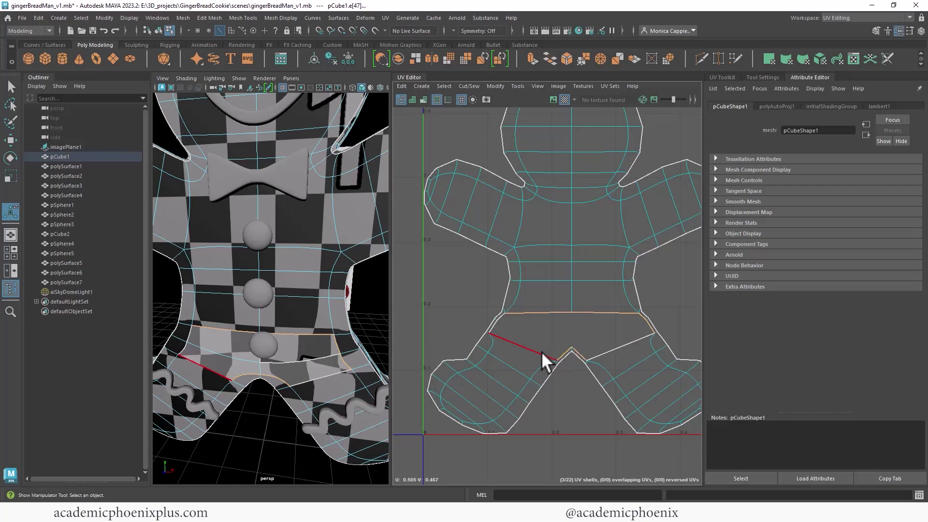
{"action": "left_click", "coordinate": [492, 328], "text": "shift"}
{"action": "left_click", "coordinate": [498, 318], "text": "shift"}
{"action": "right_click_drag", "start_coordinate": [585, 312], "coordinate": [541, 280], "text": "alt"}
{"action": "middle_click_drag", "start_coordinate": [541, 281], "coordinate": [488, 348], "text": "alt"}
{"action": "right_click_drag", "start_coordinate": [597, 324], "coordinate": [626, 318], "text": "alt"}
{"action": "scroll", "coordinate": [511, 281], "scroll_direction": "down", "scroll_amount": 3}
{"action": "scroll", "coordinate": [638, 212], "scroll_direction": "up", "scroll_amount": 5}
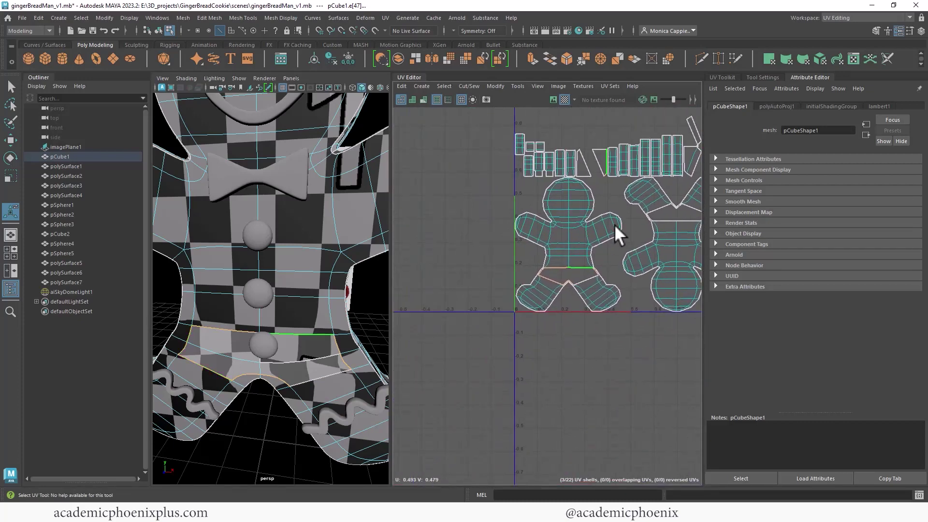
{"action": "scroll", "coordinate": [608, 282], "scroll_direction": "up", "scroll_amount": 2}
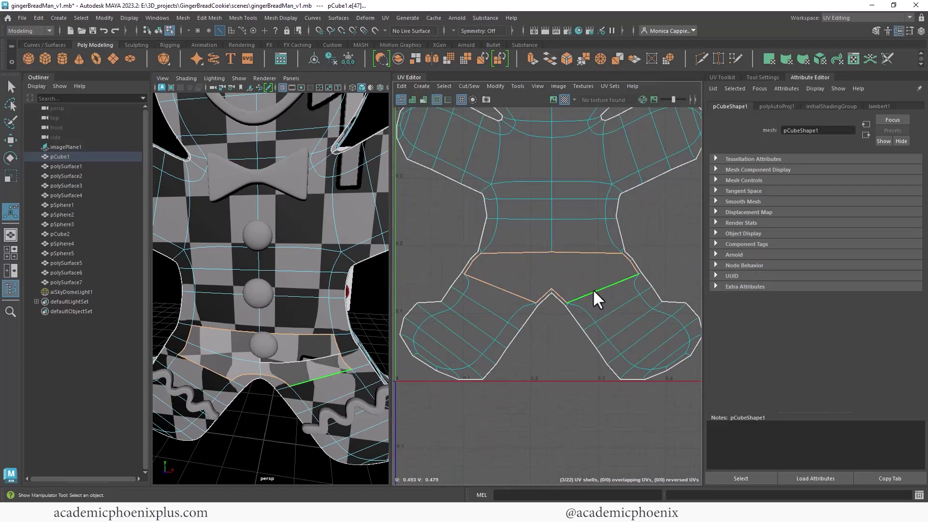
{"action": "right_click_drag", "start_coordinate": [592, 289], "coordinate": [592, 312], "text": "shift"}
{"action": "scroll", "coordinate": [594, 285], "scroll_direction": "down", "scroll_amount": 2}
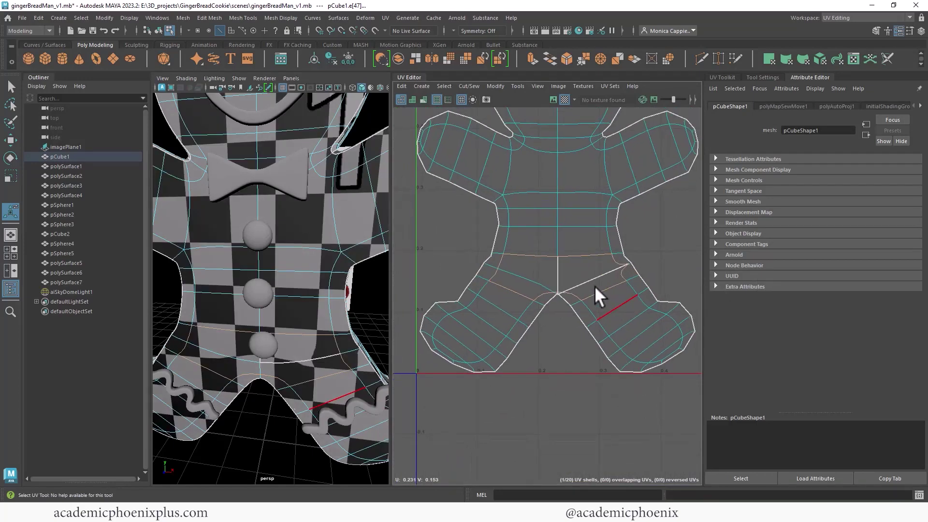
Turn off the body's smooth mesh preview and select the unsewn diagonal UV edge running from the crotch to the hip.
{"action": "left_click", "coordinate": [589, 280]}
{"action": "key", "text": "1"}
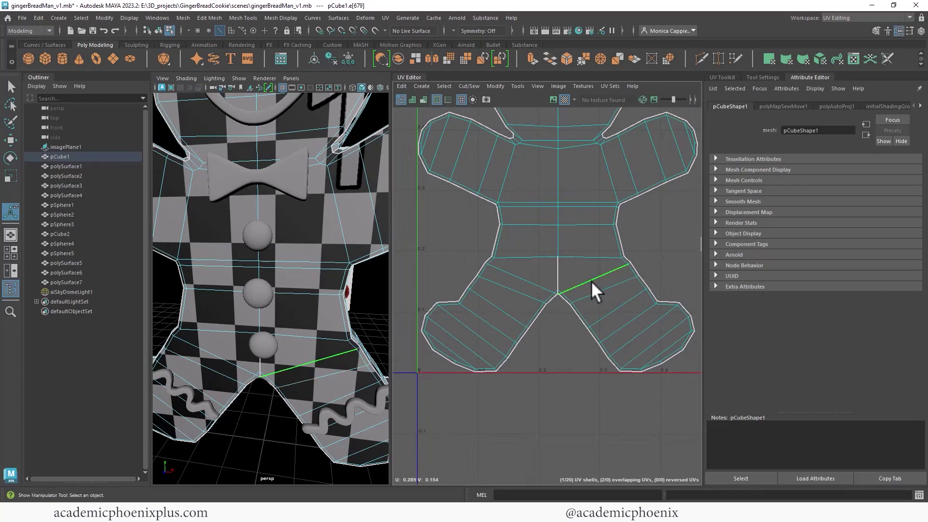
{"action": "left_click", "coordinate": [556, 277]}
{"action": "right_click_drag", "start_coordinate": [600, 269], "coordinate": [625, 245]}
{"action": "right_click_drag", "start_coordinate": [345, 226], "coordinate": [386, 212]}
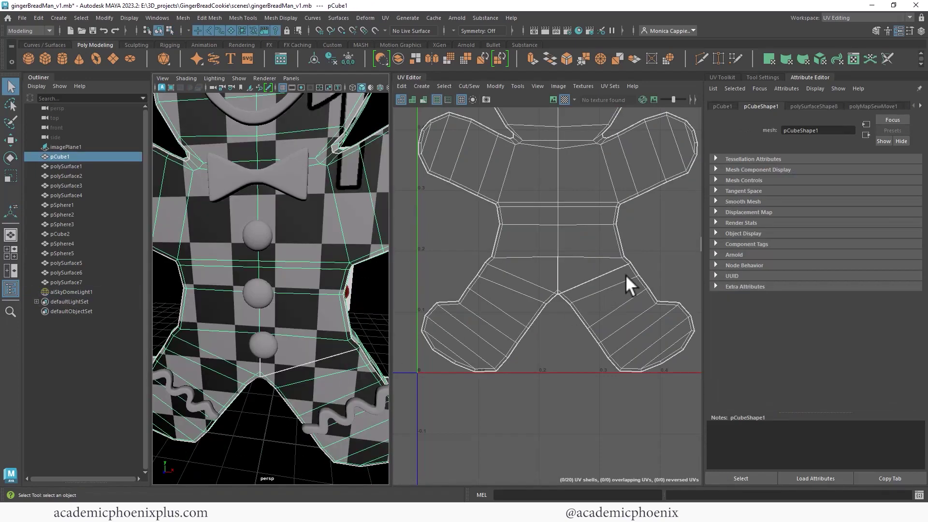
{"action": "right_click_drag", "start_coordinate": [626, 274], "coordinate": [591, 250]}
{"action": "scroll", "coordinate": [596, 303], "scroll_direction": "up", "scroll_amount": 3}
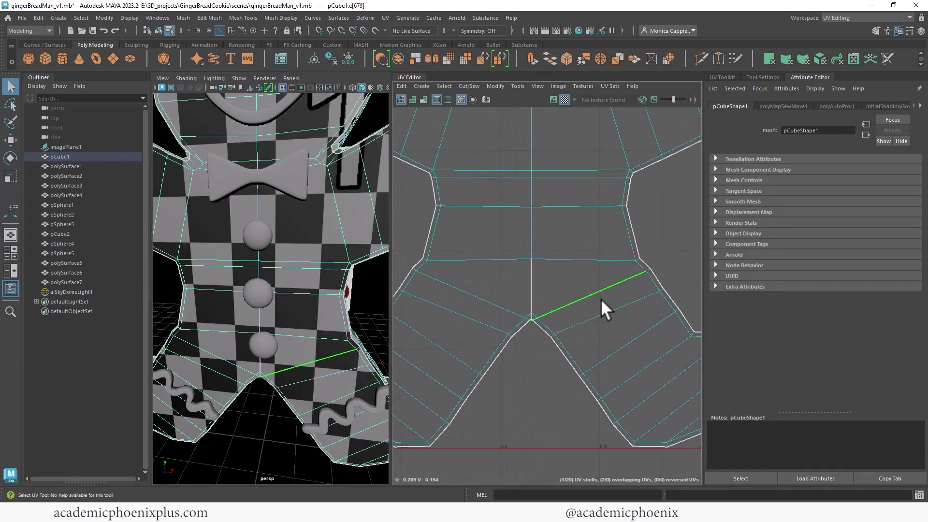
{"action": "key", "text": "w"}
{"action": "mouse_move", "coordinate": [591, 299]}
{"action": "left_mouse_down"}
{"action": "mouse_move", "coordinate": [588, 280]}
{"action": "mouse_move", "coordinate": [595, 293]}
{"action": "left_mouse_up"}
{"action": "key", "text": "ctrl+z"}
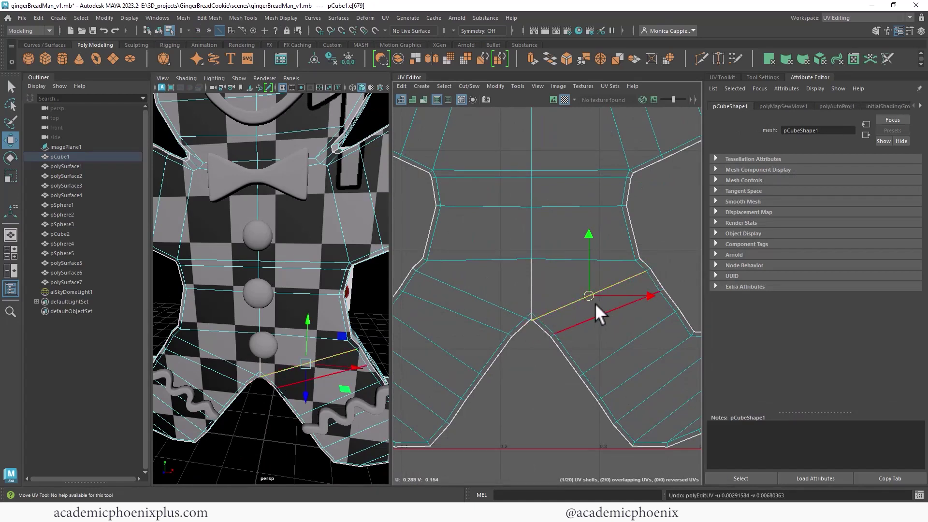
Sew the unsewn UV edges that meet at the crotch of the front body shell.
{"action": "right_click_drag", "start_coordinate": [556, 306], "coordinate": [556, 250]}
{"action": "right_click_drag", "start_coordinate": [569, 301], "coordinate": [595, 319], "text": "shift"}
{"action": "key", "text": "r"}
{"action": "left_click", "coordinate": [535, 305]}
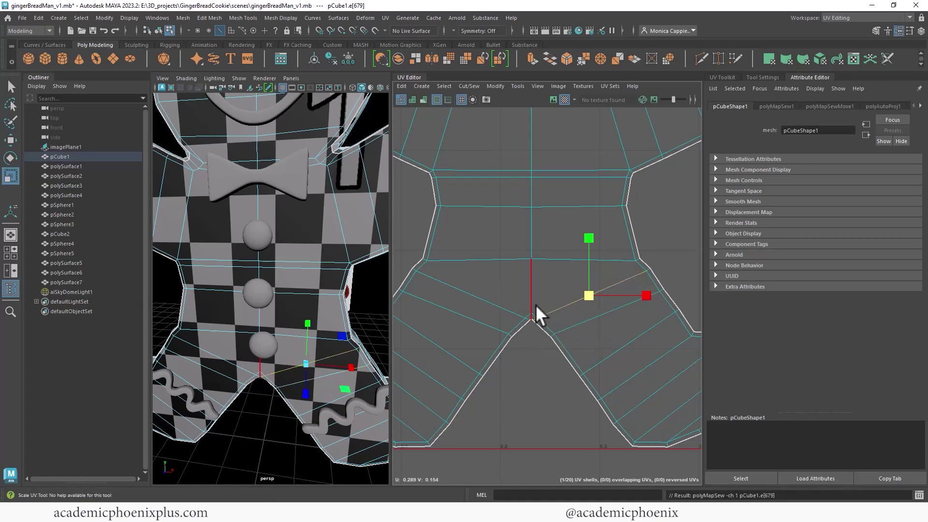
{"action": "left_click", "coordinate": [540, 319]}
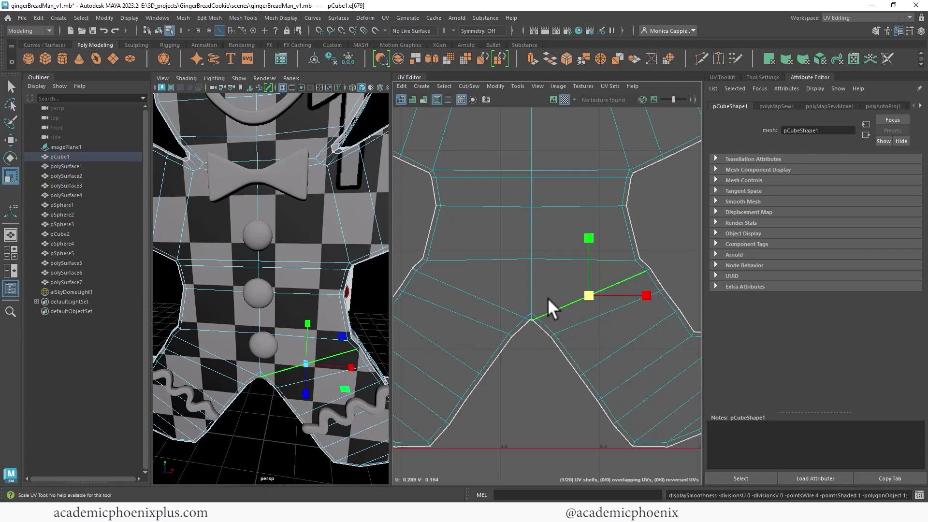
Move the front crotch vertex of the gingerbread body slightly upward on the model.
{"action": "left_click_drag", "start_coordinate": [320, 361], "coordinate": [303, 330], "text": "alt"}
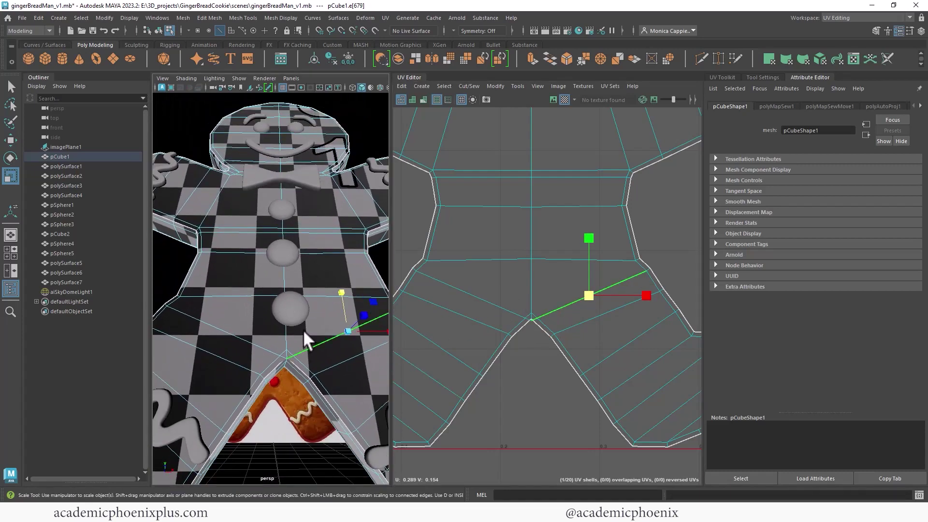
{"action": "right_click_drag", "start_coordinate": [303, 329], "coordinate": [271, 270]}
{"action": "left_click", "coordinate": [287, 359]}
{"action": "key", "text": "w"}
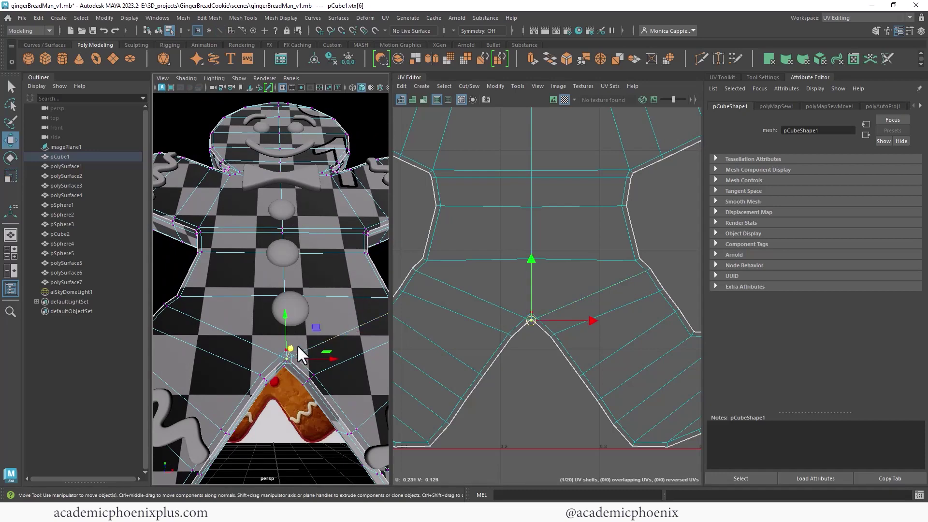
{"action": "left_click_drag", "start_coordinate": [287, 299], "coordinate": [286, 297]}
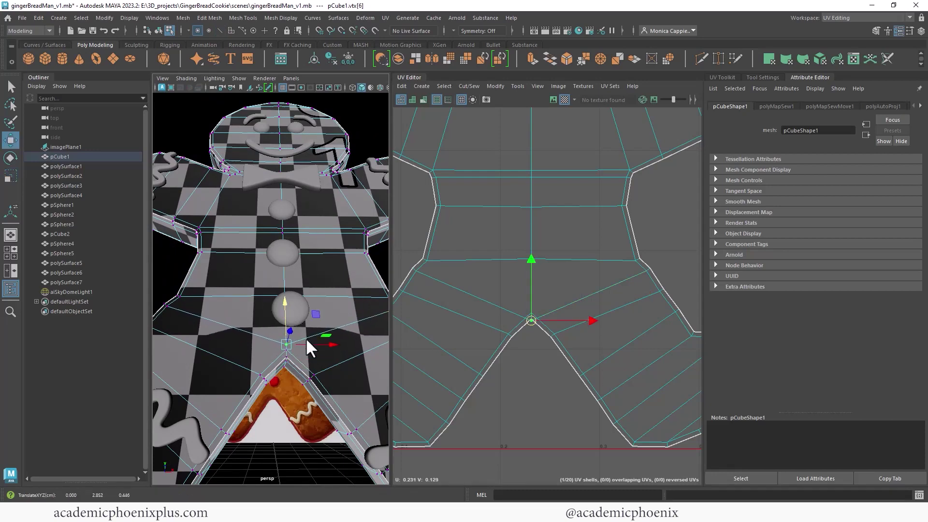
Move the second front crotch vertex, just above the gap between the legs, slightly upward on the model.
{"action": "left_click_drag", "start_coordinate": [279, 352], "coordinate": [328, 355], "text": "alt"}
{"action": "left_click", "coordinate": [324, 347]}
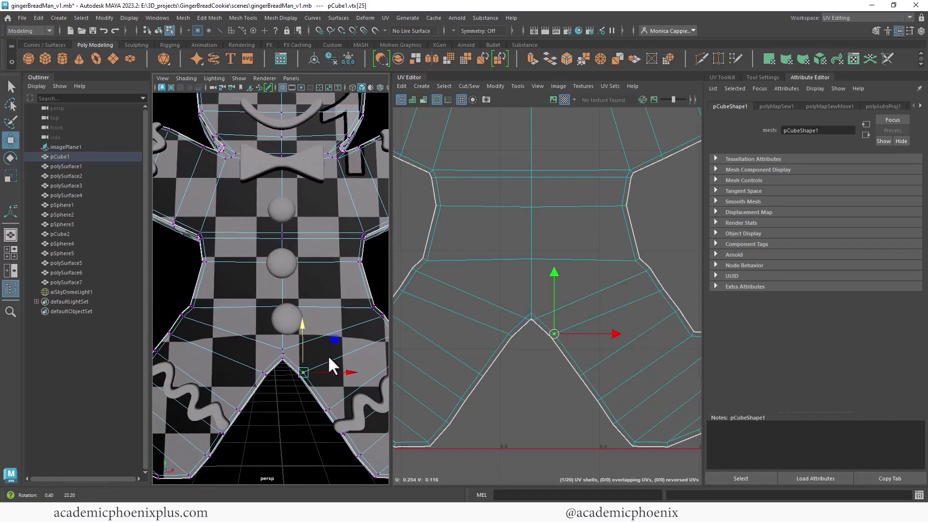
{"action": "left_click", "coordinate": [283, 351]}
{"action": "left_click_drag", "start_coordinate": [284, 306], "coordinate": [284, 306]}
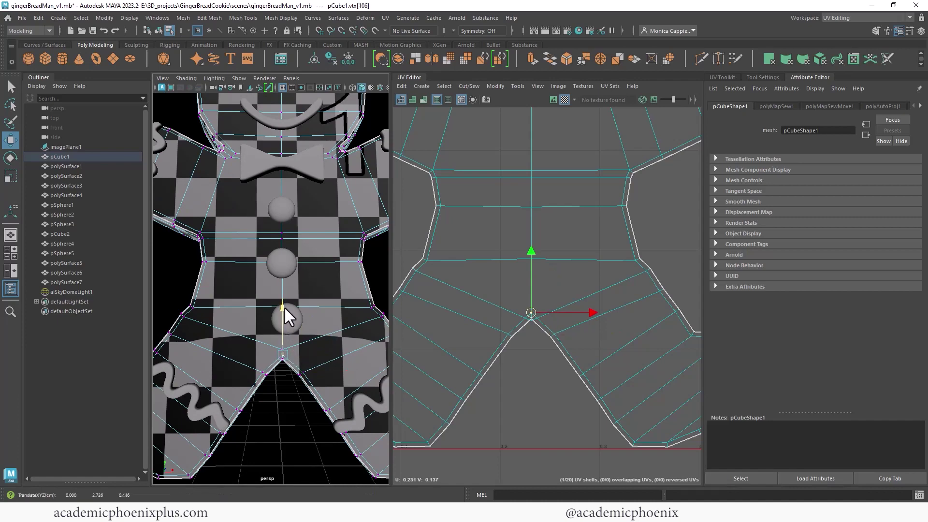
Select all UVs of the front body shell and unfold them.
{"action": "scroll", "coordinate": [530, 321], "scroll_direction": "up", "scroll_amount": 3}
{"action": "right_click_drag", "start_coordinate": [532, 304], "coordinate": [578, 304]}
{"action": "scroll", "coordinate": [597, 307], "scroll_direction": "down", "scroll_amount": 5}
{"action": "scroll", "coordinate": [617, 271], "scroll_direction": "down", "scroll_amount": 1}
{"action": "double_click", "coordinate": [642, 271]}
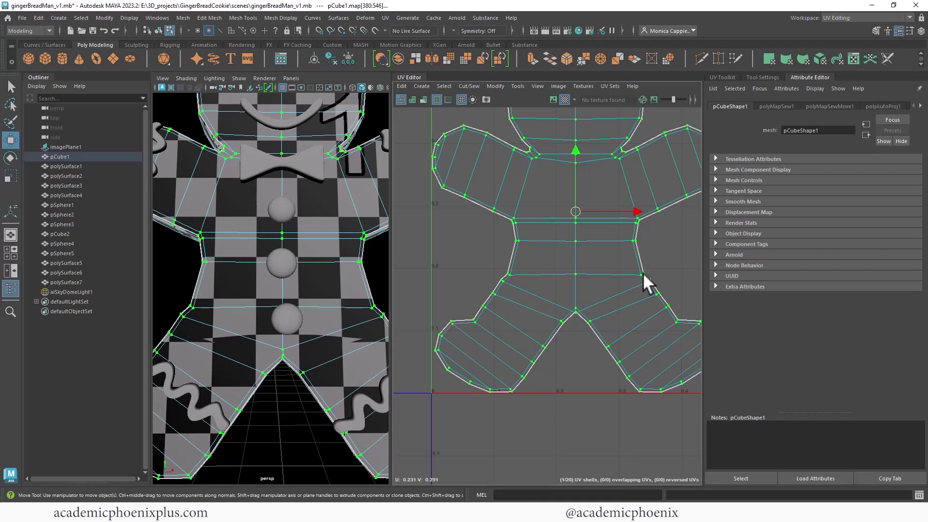
{"action": "right_click", "coordinate": [620, 270], "text": "shift"}
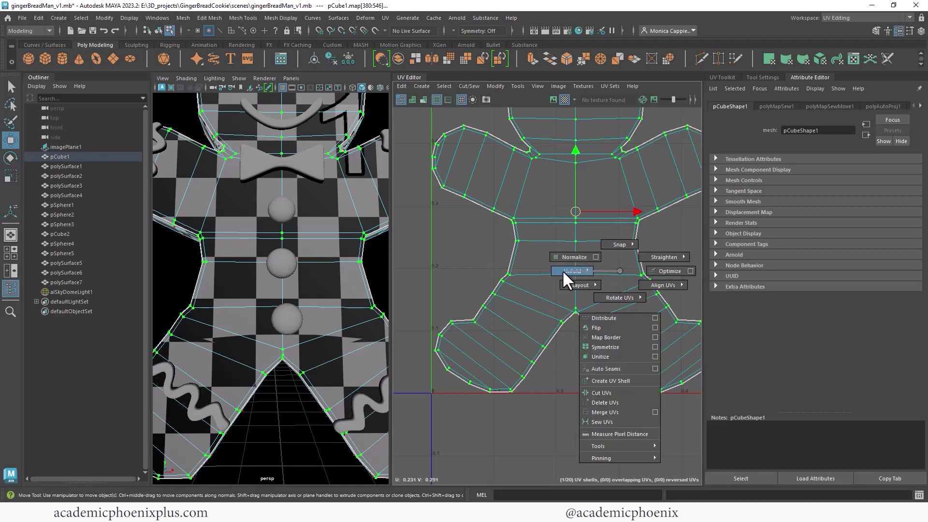
{"action": "left_click", "coordinate": [505, 268]}
{"action": "scroll", "coordinate": [622, 285], "scroll_direction": "down", "scroll_amount": 3}
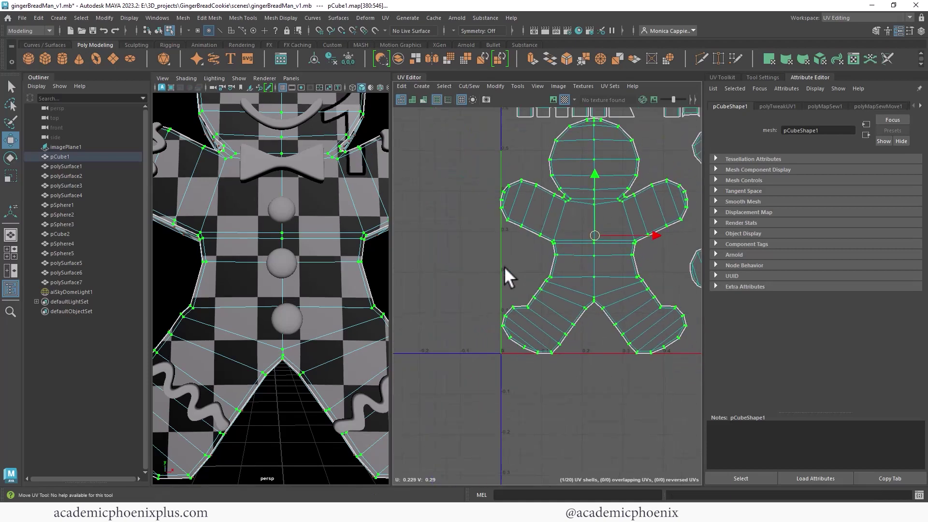
Move and sew the border edges between the back torso and legs, and sew the remaining open edges at the crotch.
{"action": "middle_click_drag", "start_coordinate": [488, 270], "coordinate": [422, 273], "text": "alt"}
{"action": "middle_click_drag", "start_coordinate": [549, 279], "coordinate": [373, 306], "text": "alt"}
{"action": "middle_click_drag", "start_coordinate": [568, 251], "coordinate": [576, 321], "text": "alt"}
{"action": "right_click_drag", "start_coordinate": [579, 314], "coordinate": [602, 266], "text": "alt"}
{"action": "left_click", "coordinate": [599, 272]}
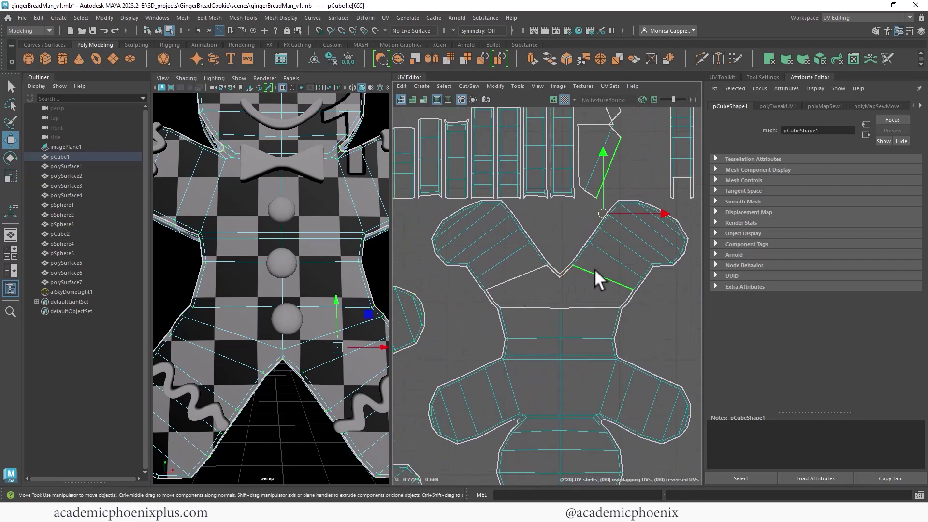
{"action": "left_click", "coordinate": [516, 300]}
{"action": "right_click", "coordinate": [601, 279], "text": "shift"}
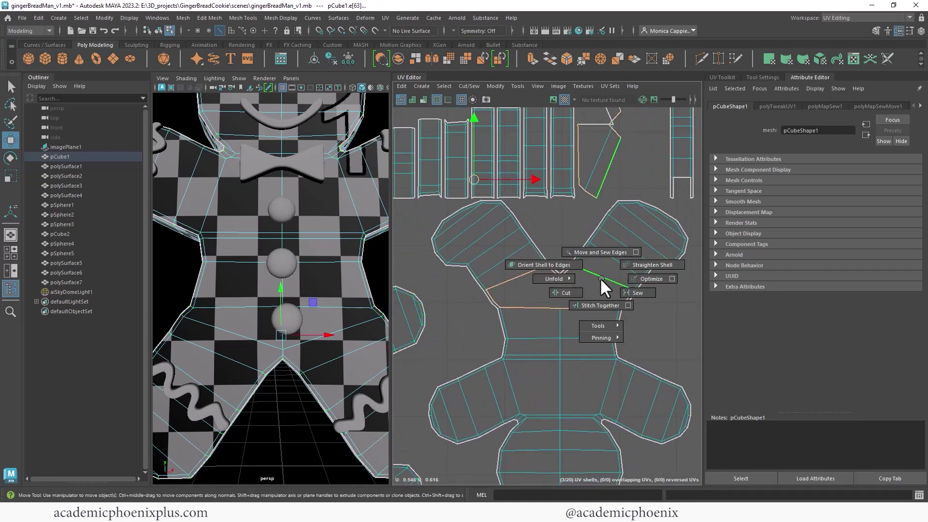
{"action": "left_click", "coordinate": [596, 303]}
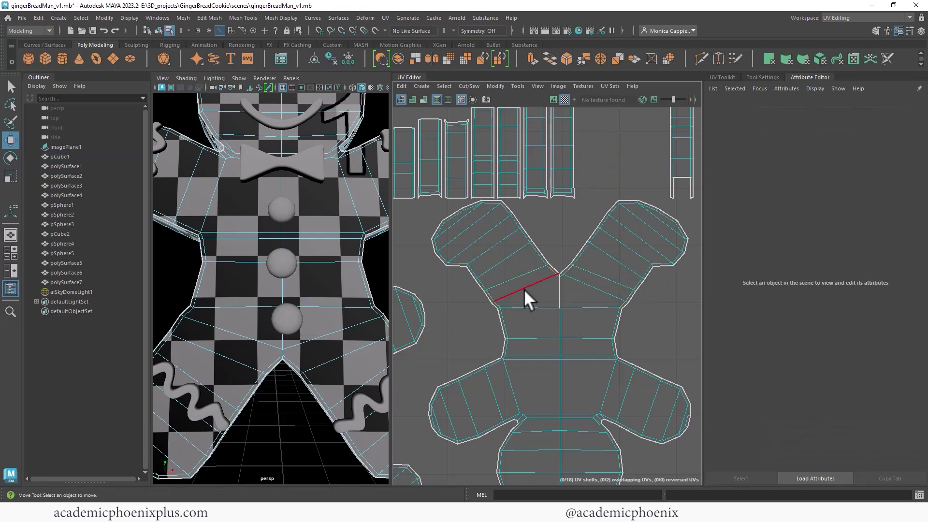
{"action": "right_click", "coordinate": [523, 292], "text": "shift"}
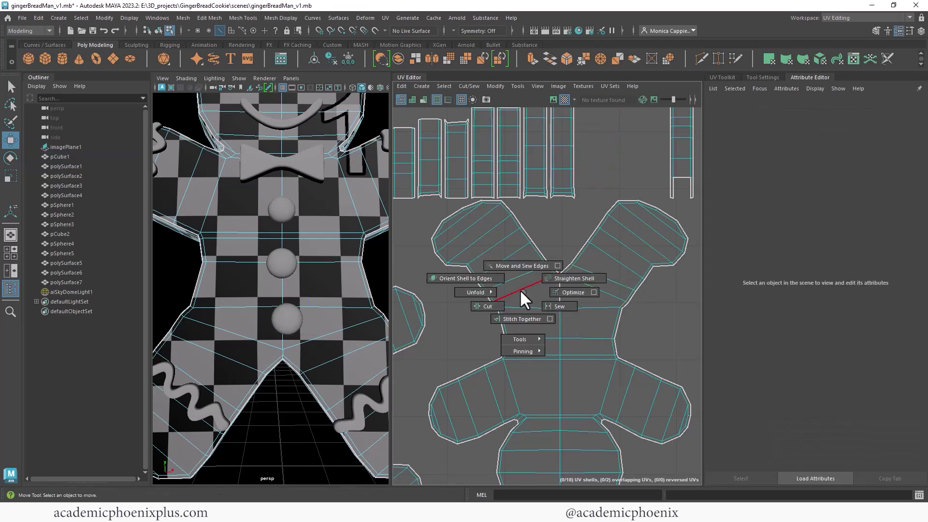
{"action": "left_click", "coordinate": [547, 304]}
Move the back crotch vertex of the gingerbread body slightly upward on the model.
{"action": "left_click_drag", "start_coordinate": [310, 313], "coordinate": [101, 306], "text": "alt"}
{"action": "right_click_drag", "start_coordinate": [184, 314], "coordinate": [289, 313], "text": "alt"}
{"action": "left_click_drag", "start_coordinate": [290, 312], "coordinate": [339, 287], "text": "alt"}
{"action": "right_click_drag", "start_coordinate": [328, 308], "coordinate": [271, 291]}
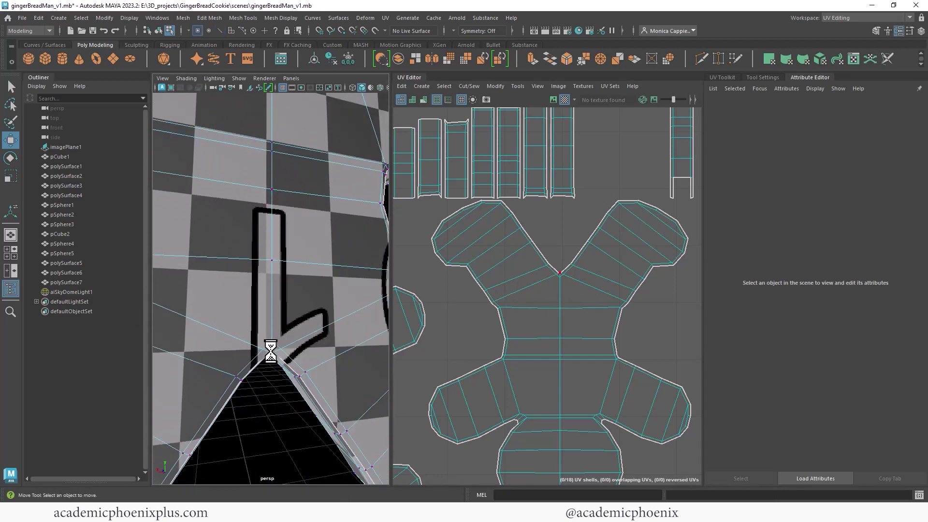
{"action": "left_click", "coordinate": [271, 336]}
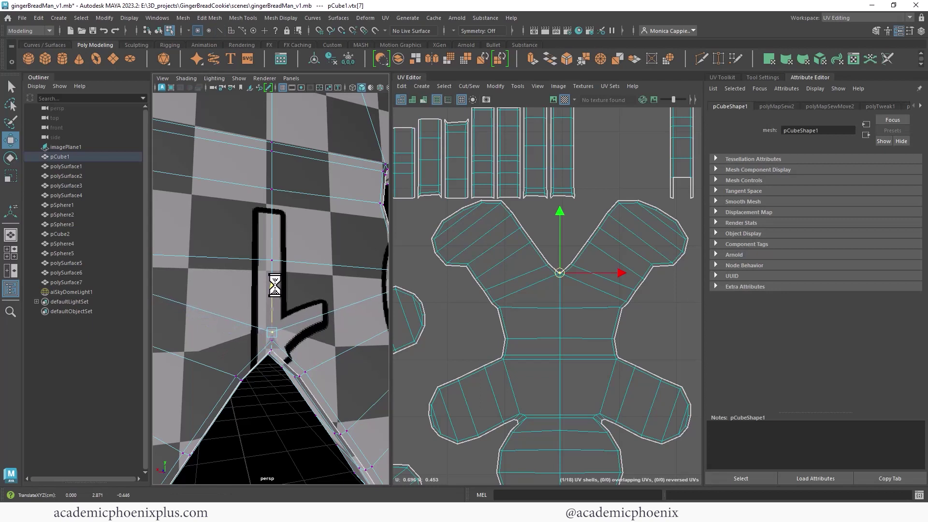
Select all UVs of the back body shell and unfold them.
{"action": "right_click_drag", "start_coordinate": [587, 302], "coordinate": [507, 306]}
{"action": "key", "text": "f"}
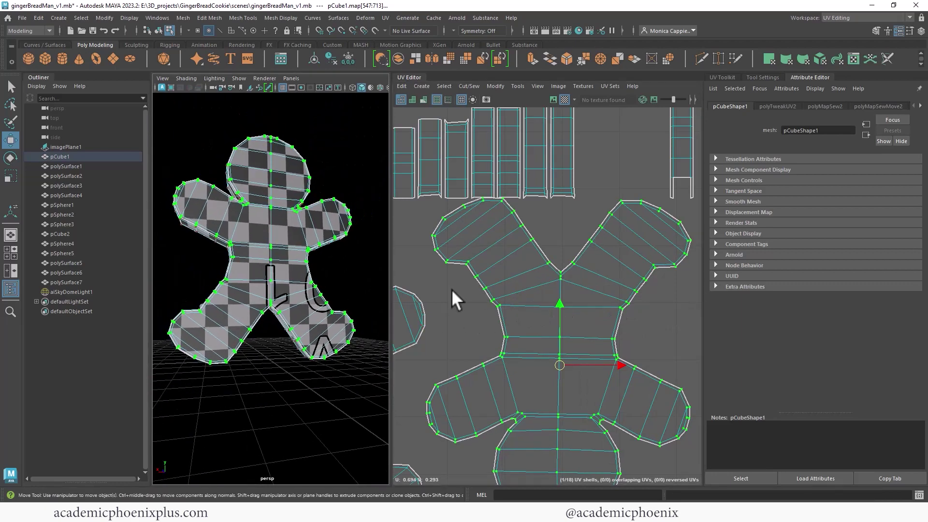
{"action": "key", "text": "f"}
Rotate the back body shell upright with two 90-degree turns and move it slightly away from the front shell.
{"action": "right_click_drag", "start_coordinate": [576, 301], "coordinate": [518, 325], "text": "shift"}
{"action": "key", "text": "g"}
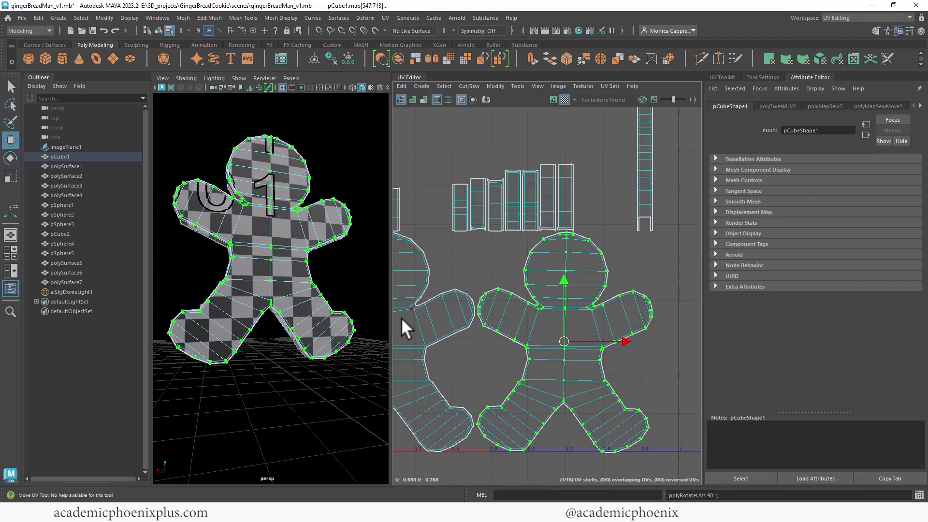
{"action": "left_click_drag", "start_coordinate": [561, 333], "coordinate": [585, 329]}
Select the seam edge across the side of the head and move and sew its two strip shells together.
{"action": "left_click_drag", "start_coordinate": [377, 321], "coordinate": [414, 296], "text": "alt"}
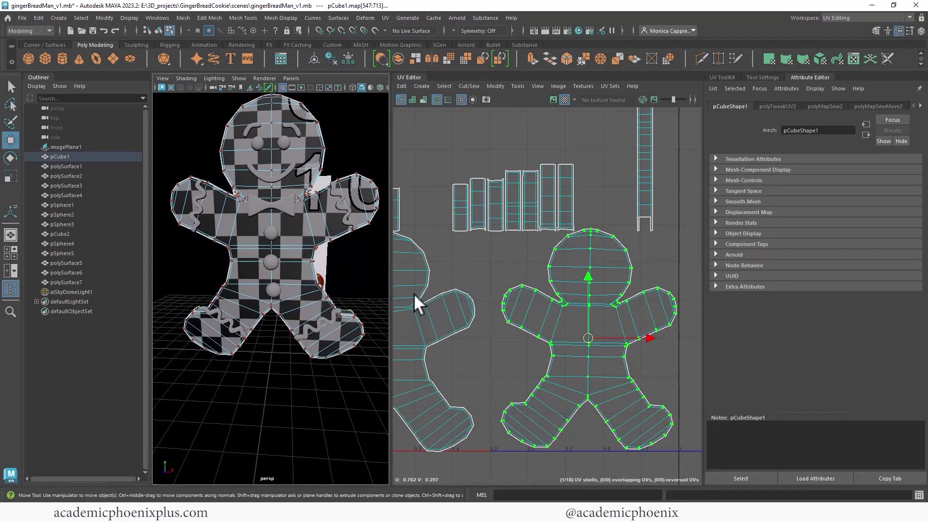
{"action": "middle_click_drag", "start_coordinate": [399, 273], "coordinate": [541, 300], "text": "alt"}
{"action": "left_click_drag", "start_coordinate": [336, 230], "coordinate": [235, 256], "text": "alt"}
{"action": "left_click_drag", "start_coordinate": [255, 147], "coordinate": [263, 231], "text": "alt"}
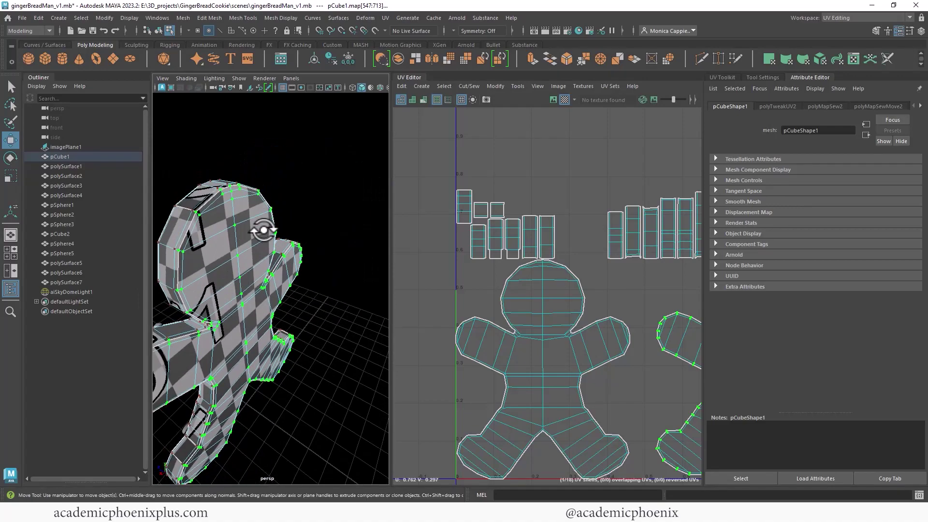
{"action": "left_click_drag", "start_coordinate": [201, 329], "coordinate": [348, 272], "text": "alt"}
{"action": "scroll", "coordinate": [580, 246], "scroll_direction": "up", "scroll_amount": 2}
{"action": "left_click_drag", "start_coordinate": [334, 242], "coordinate": [278, 230], "text": "alt"}
{"action": "right_click_drag", "start_coordinate": [278, 230], "coordinate": [267, 211]}
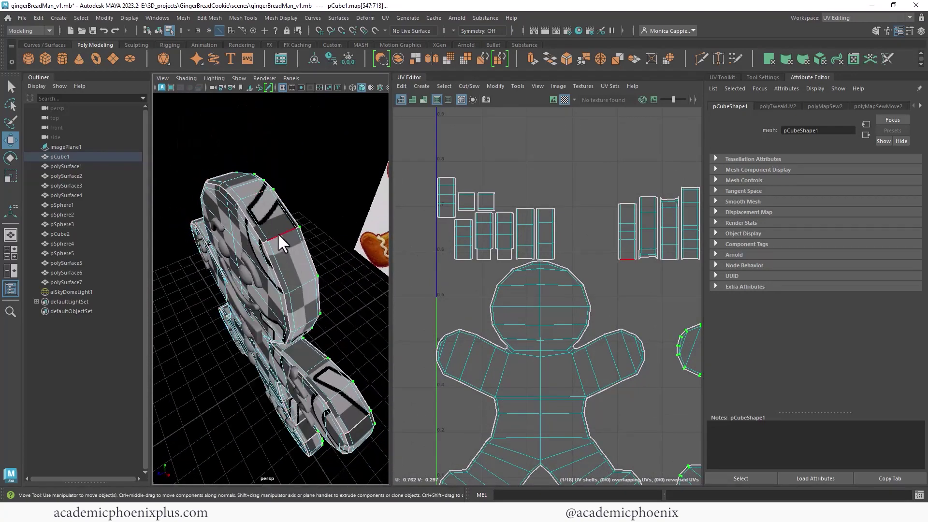
{"action": "left_click", "coordinate": [278, 233]}
{"action": "scroll", "coordinate": [673, 271], "scroll_direction": "up", "scroll_amount": 5}
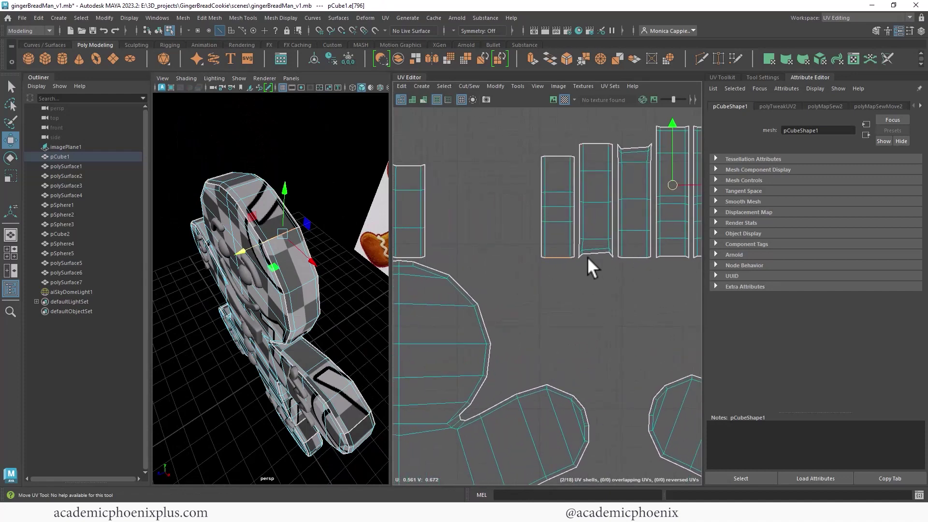
{"action": "left_click", "coordinate": [570, 257], "text": "shift"}
{"action": "left_click", "coordinate": [541, 256], "text": "shift"}
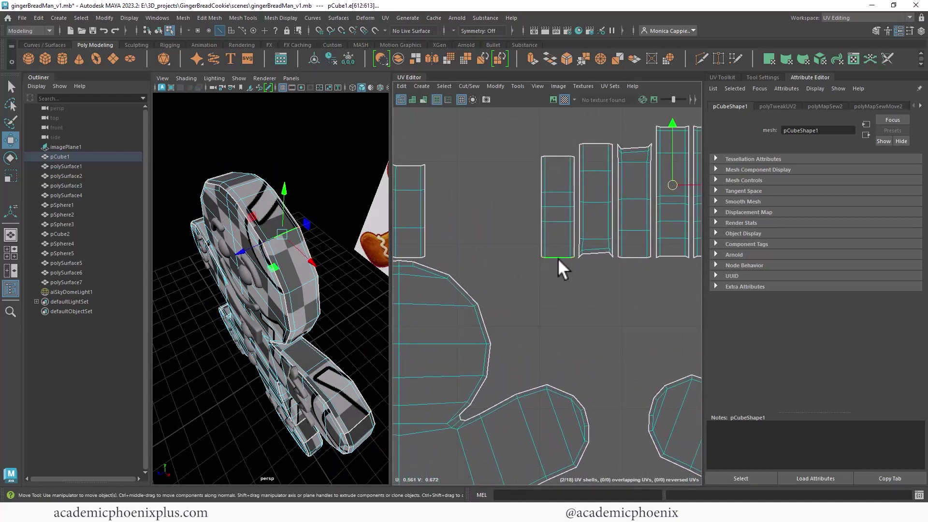
{"action": "right_click_drag", "start_coordinate": [555, 258], "coordinate": [558, 283], "text": "shift"}
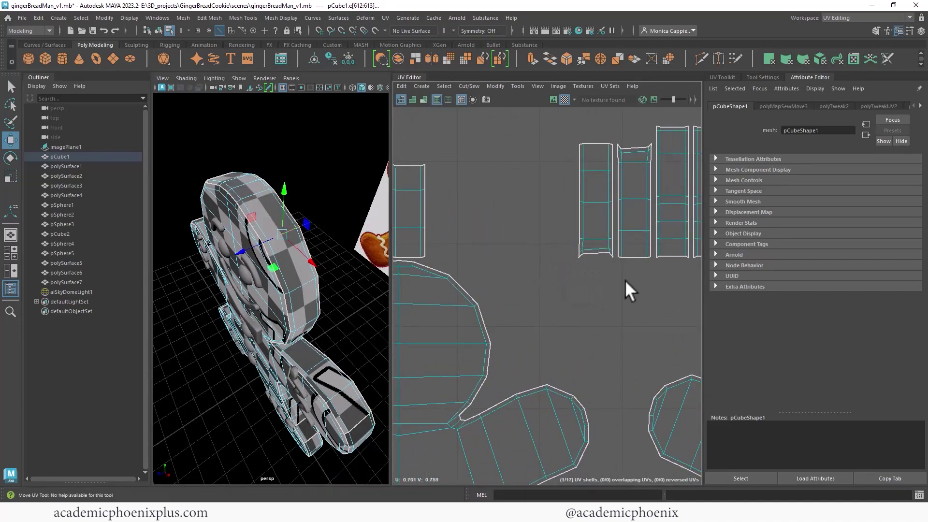
Move and sew the next seam edge on the opposite side of the head, extending the head's strip shell.
{"action": "right_click_drag", "start_coordinate": [633, 278], "coordinate": [569, 247], "text": "alt"}
{"action": "middle_click_drag", "start_coordinate": [569, 248], "coordinate": [475, 240], "text": "alt"}
{"action": "left_click_drag", "start_coordinate": [291, 294], "coordinate": [422, 309], "text": "alt"}
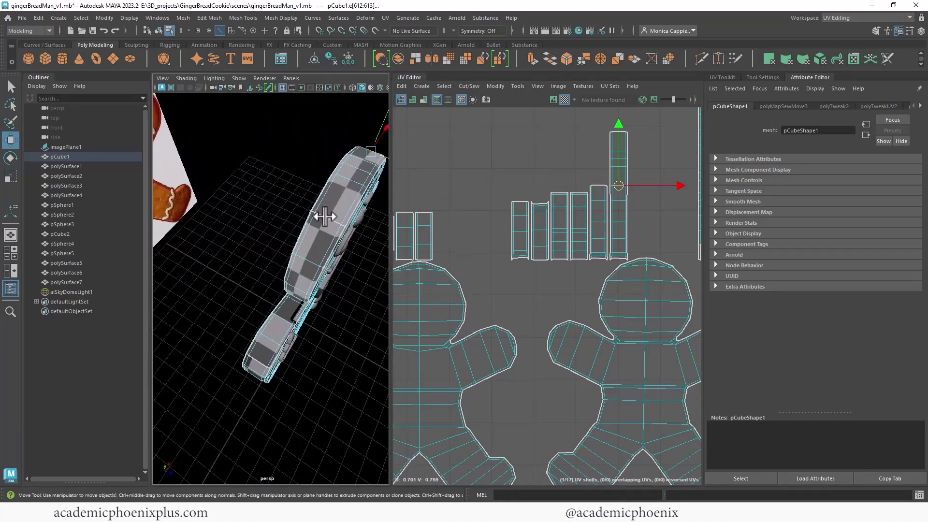
{"action": "right_click_drag", "start_coordinate": [321, 213], "coordinate": [316, 269], "text": "alt"}
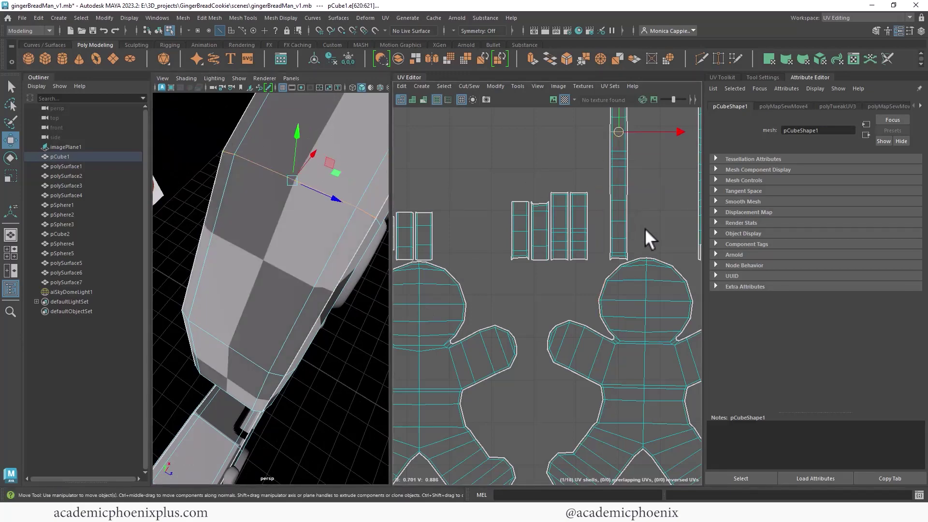
Select the faces of the long head strip shell and examine where the strip ends near the arm on the model.
{"action": "scroll", "coordinate": [525, 196], "scroll_direction": "down", "scroll_amount": 3}
{"action": "scroll", "coordinate": [624, 197], "scroll_direction": "down", "scroll_amount": 2}
{"action": "right_click", "coordinate": [626, 198]}
{"action": "right_click_drag", "start_coordinate": [625, 197], "coordinate": [625, 219]}
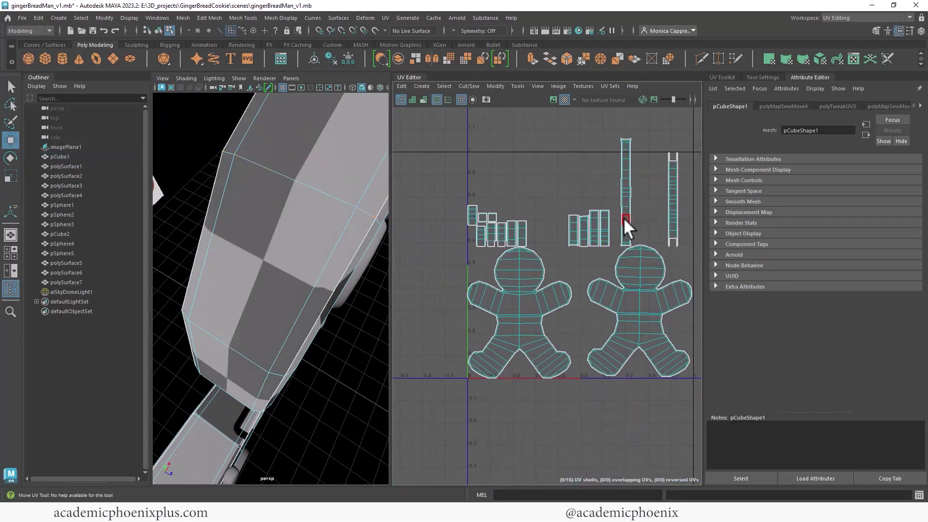
{"action": "double_click", "coordinate": [627, 218]}
{"action": "right_click_drag", "start_coordinate": [381, 293], "coordinate": [334, 291], "text": "alt"}
{"action": "left_click_drag", "start_coordinate": [335, 291], "coordinate": [218, 273], "text": "alt"}
{"action": "scroll", "coordinate": [451, 269], "scroll_direction": "up", "scroll_amount": 1}
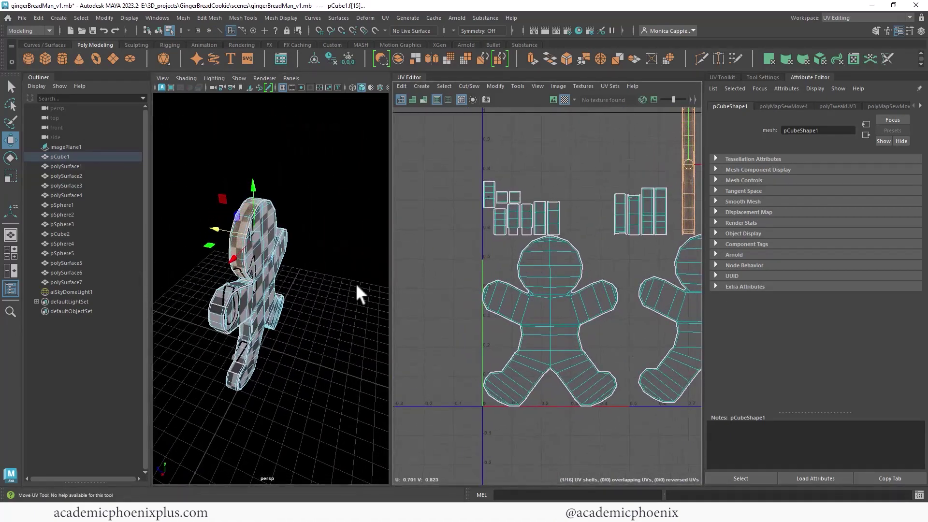
{"action": "right_click_drag", "start_coordinate": [317, 279], "coordinate": [391, 266], "text": "alt"}
{"action": "middle_click_drag", "start_coordinate": [271, 274], "coordinate": [328, 271], "text": "alt"}
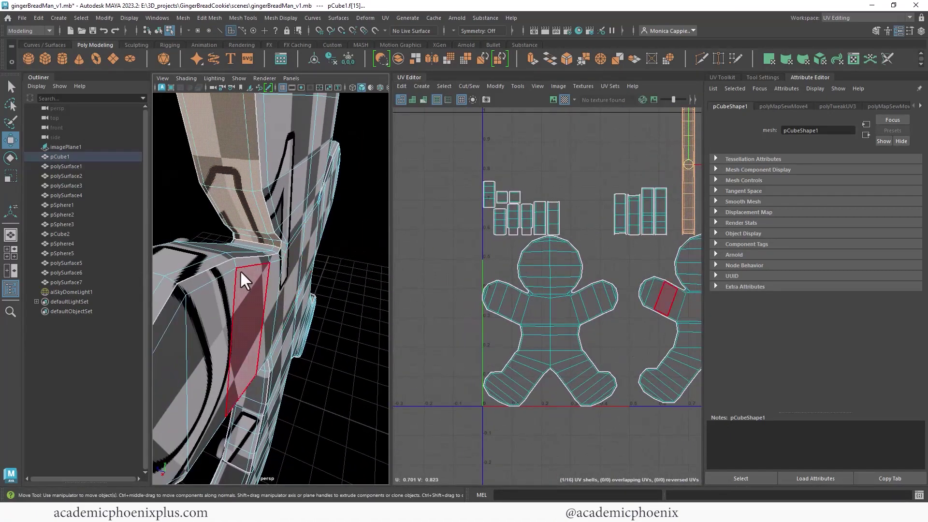
Select the seam edge across the upper side of the arm and move and sew its two strip shells together.
{"action": "right_click_drag", "start_coordinate": [240, 272], "coordinate": [245, 205]}
{"action": "right_click_drag", "start_coordinate": [321, 242], "coordinate": [276, 238], "text": "alt"}
{"action": "left_click_drag", "start_coordinate": [253, 276], "coordinate": [276, 274], "text": "alt"}
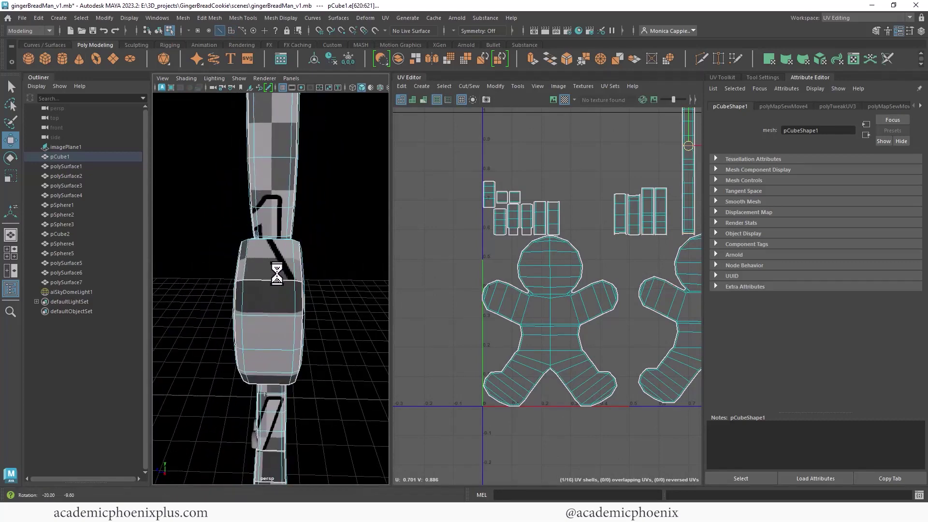
{"action": "left_click", "coordinate": [299, 281]}
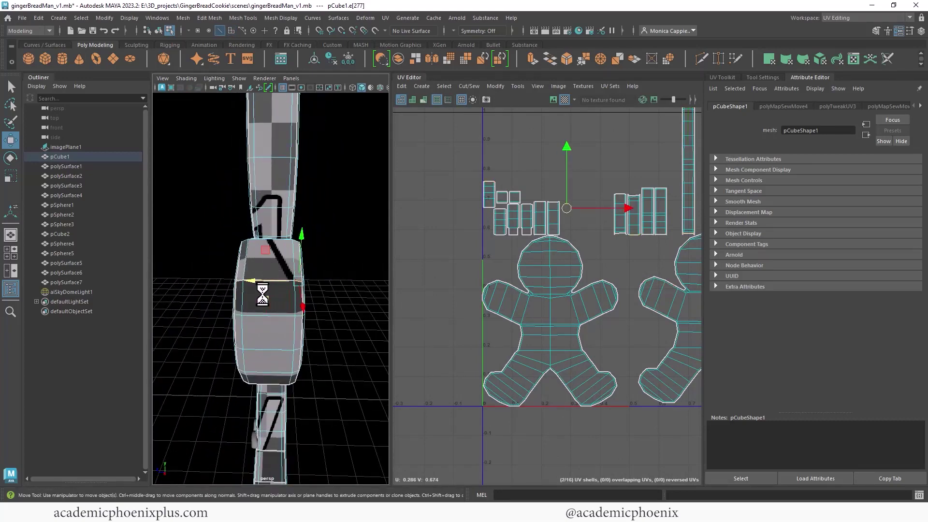
{"action": "key", "text": "q"}
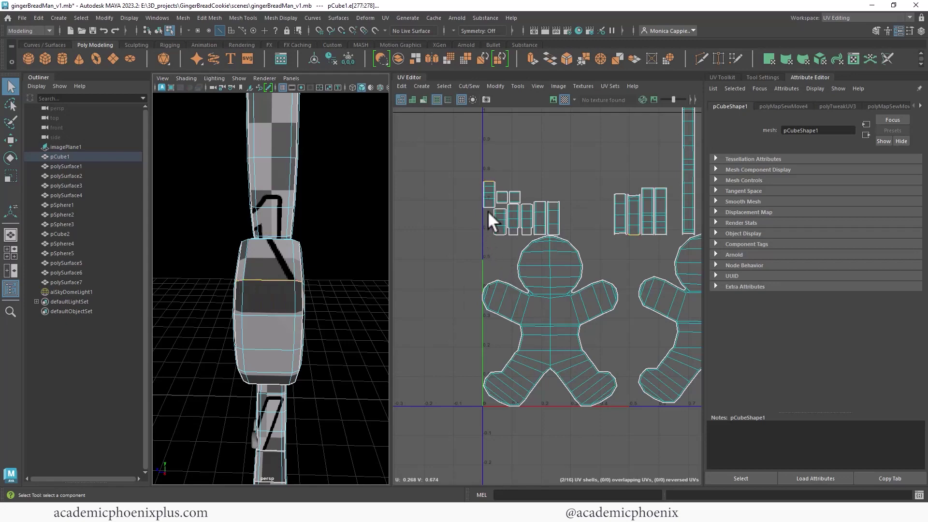
{"action": "mouse_move", "coordinate": [488, 211]}
{"action": "right_mouse_down"}
{"action": "mouse_move", "coordinate": [487, 196]}
{"action": "mouse_move", "coordinate": [482, 222]}
{"action": "right_mouse_up"}
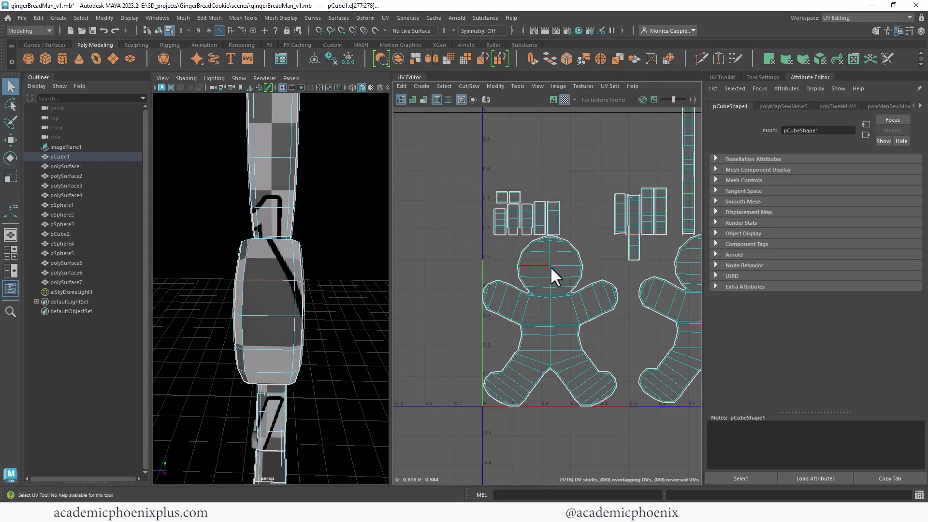
Select the upper end edge of the joined arm strip and move and sew it to the head's strip shell.
{"action": "middle_click_drag", "start_coordinate": [551, 267], "coordinate": [566, 292], "text": "alt"}
{"action": "right_click_drag", "start_coordinate": [565, 292], "coordinate": [557, 248], "text": "alt"}
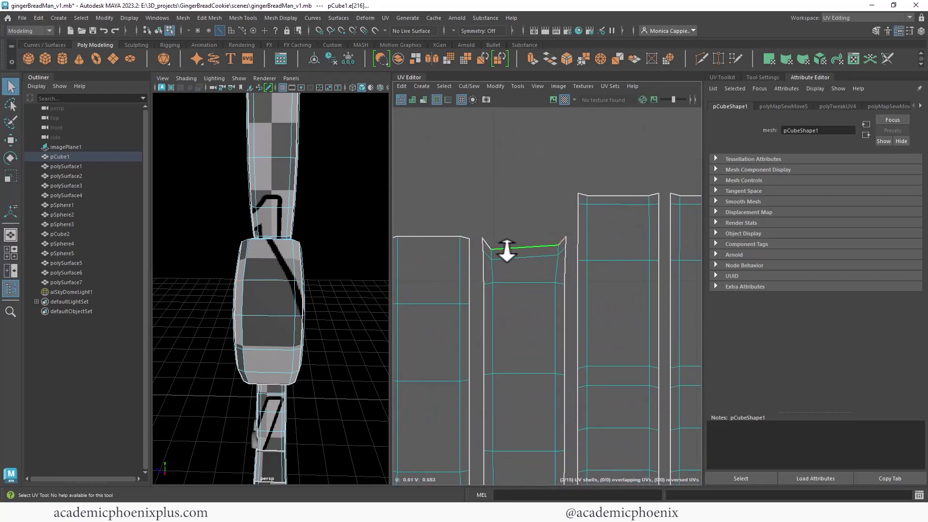
{"action": "right_click_drag", "start_coordinate": [533, 249], "coordinate": [531, 276], "text": "shift"}
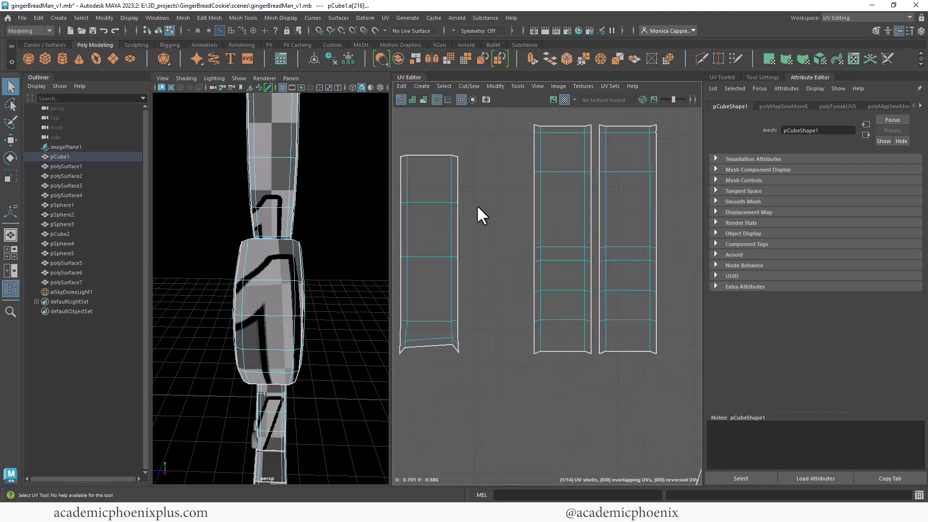
Select the seam edge across the upper side of the opposite arm and move and sew its two strip shells together.
{"action": "right_click_drag", "start_coordinate": [480, 213], "coordinate": [531, 296], "text": "alt"}
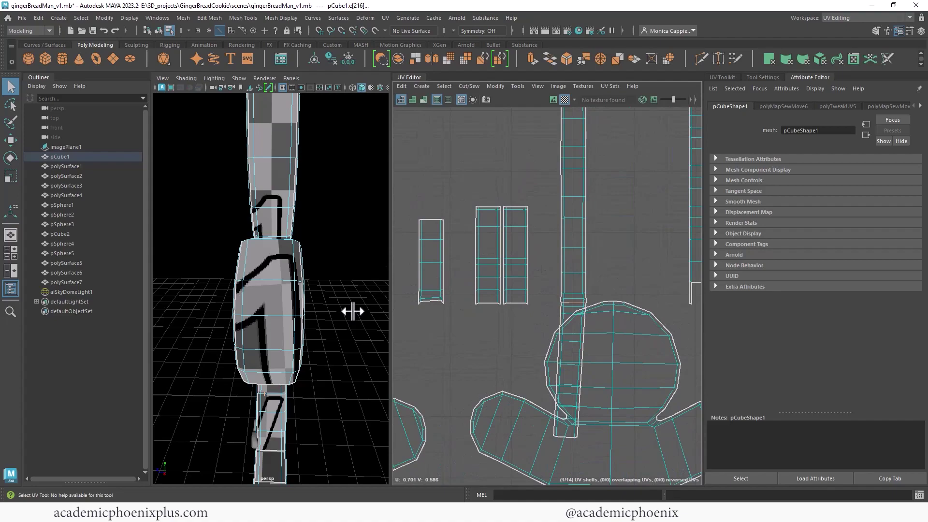
{"action": "left_click_drag", "start_coordinate": [353, 310], "coordinate": [379, 302], "text": "alt"}
{"action": "middle_click_drag", "start_coordinate": [379, 303], "coordinate": [310, 293], "text": "alt"}
{"action": "left_click_drag", "start_coordinate": [312, 294], "coordinate": [333, 293], "text": "alt"}
{"action": "middle_click_drag", "start_coordinate": [333, 293], "coordinate": [321, 298], "text": "alt"}
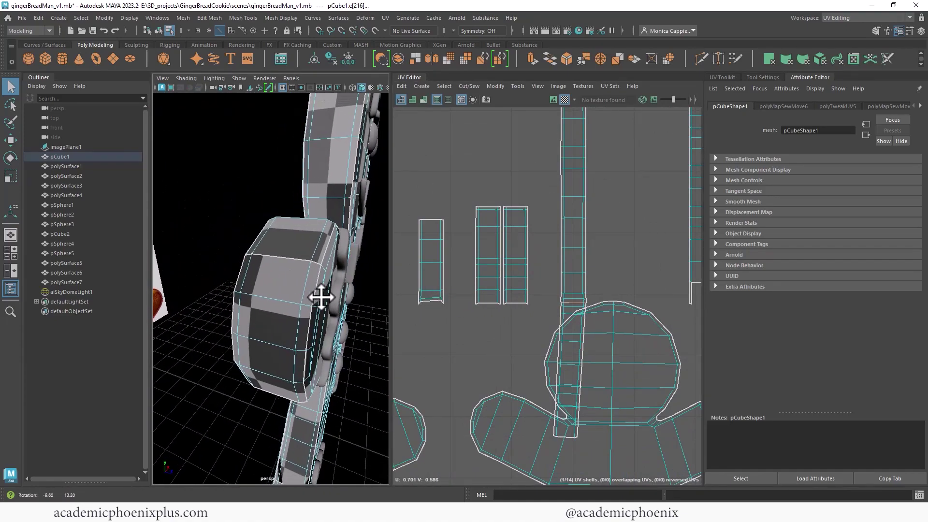
{"action": "right_click_drag", "start_coordinate": [320, 298], "coordinate": [336, 277], "text": "alt"}
{"action": "left_click_drag", "start_coordinate": [335, 263], "coordinate": [310, 242], "text": "alt"}
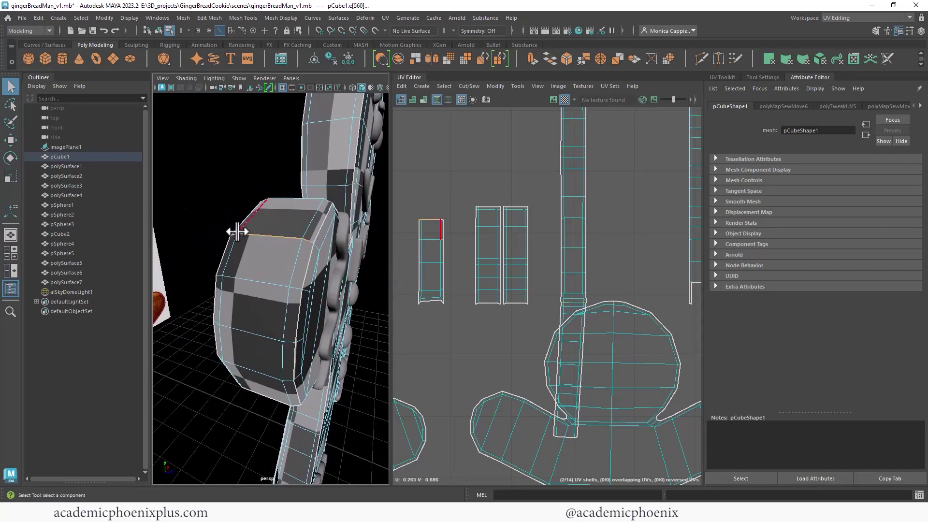
{"action": "left_click", "coordinate": [234, 233], "text": "shift"}
{"action": "key", "text": "g"}
{"action": "scroll", "coordinate": [454, 241], "scroll_direction": "down", "scroll_amount": 3}
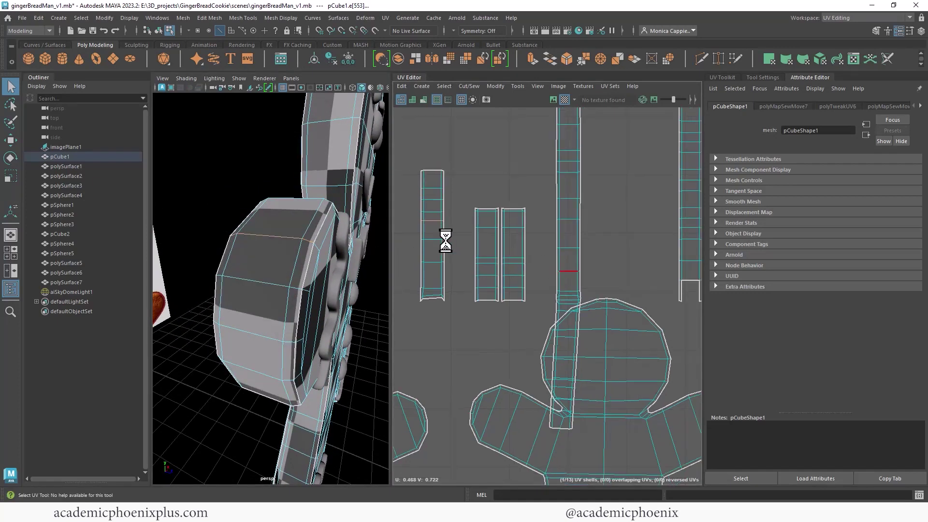
Select the seam edges across the end of the opposite arm's joined strip and move and sew it to the neighbouring strip shell.
{"action": "left_click_drag", "start_coordinate": [279, 322], "coordinate": [305, 253], "text": "alt"}
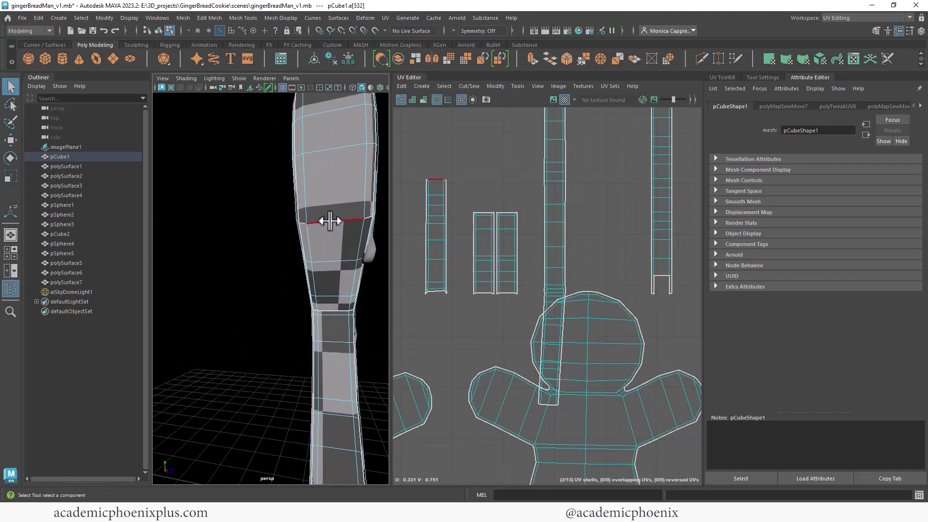
{"action": "left_click", "coordinate": [368, 218], "text": "shift"}
{"action": "key", "text": "g"}
{"action": "middle_click_drag", "start_coordinate": [492, 239], "coordinate": [452, 269], "text": "alt"}
{"action": "scroll", "coordinate": [337, 292], "scroll_direction": "down", "scroll_amount": 5}
{"action": "scroll", "coordinate": [432, 244], "scroll_direction": "down", "scroll_amount": 3}
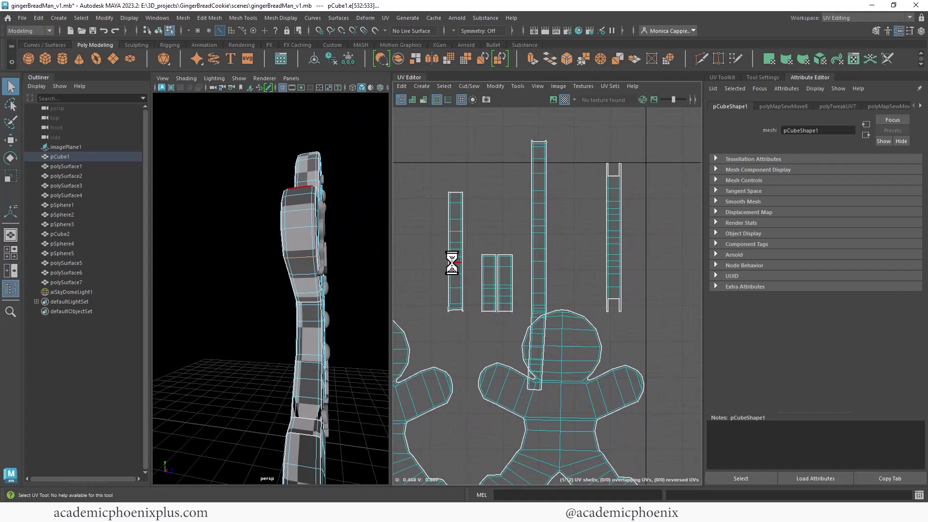
Select the faces of the three long side strip shells and unfold them together.
{"action": "right_click_drag", "start_coordinate": [451, 263], "coordinate": [457, 285]}
{"action": "double_click", "coordinate": [457, 284]}
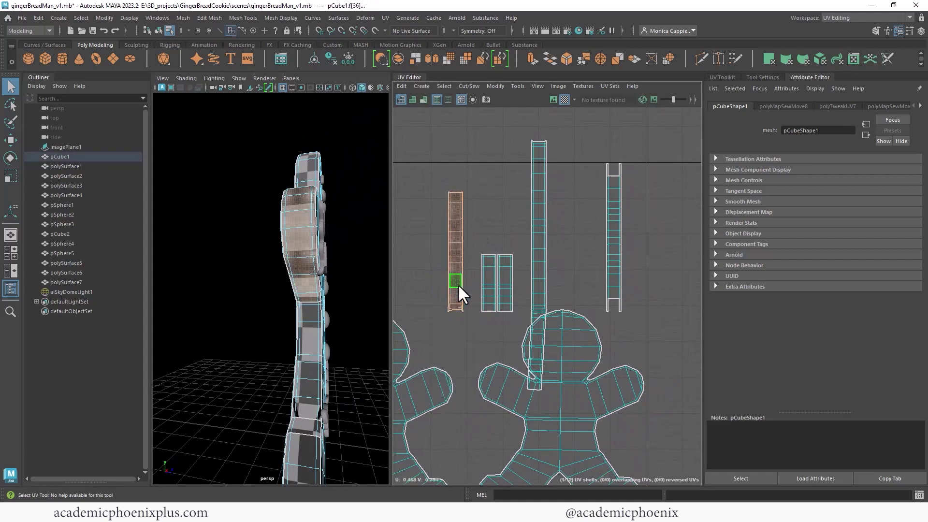
{"action": "double_click", "coordinate": [544, 260], "text": "shift"}
{"action": "double_click", "coordinate": [612, 256], "text": "shift"}
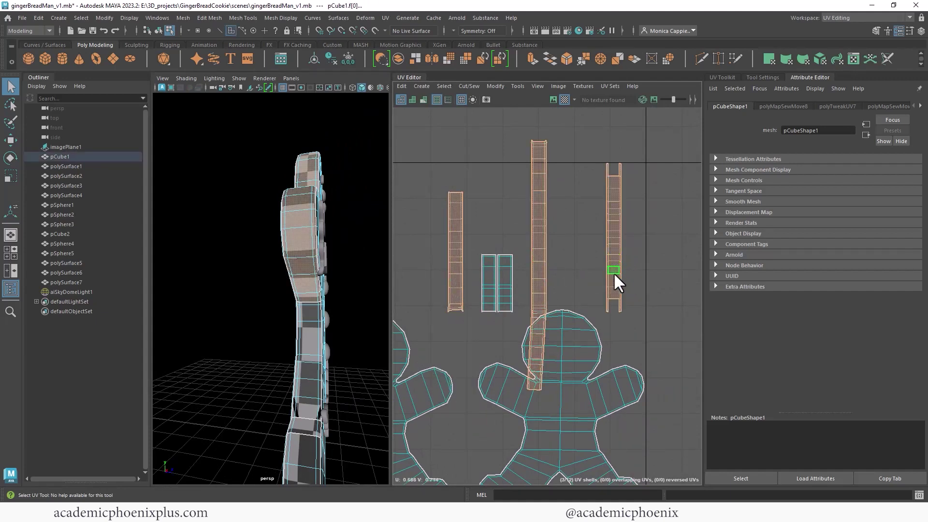
{"action": "right_click", "coordinate": [613, 272], "text": "shift"}
{"action": "right_click_drag", "start_coordinate": [611, 271], "coordinate": [501, 273], "text": "shift"}
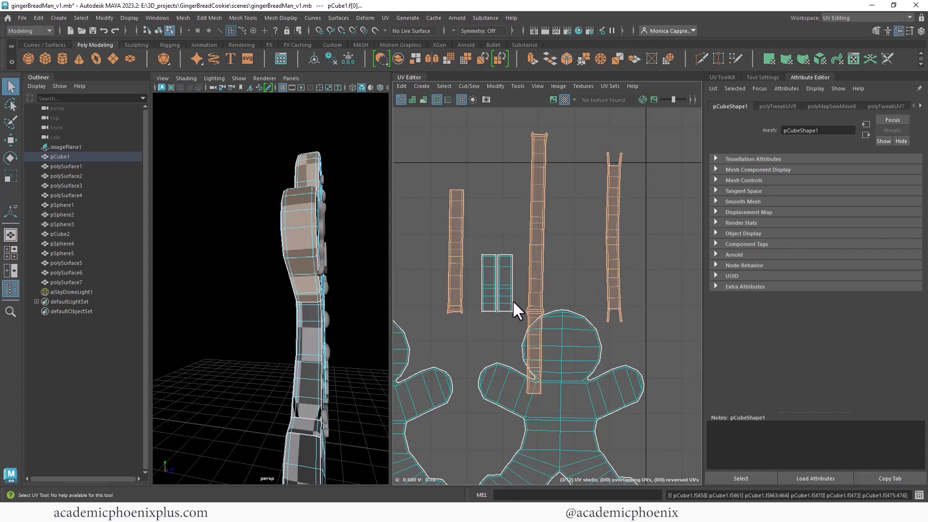
Select the faces of the forked leg strip shell and examine where it runs along the legs on the model.
{"action": "left_click_drag", "start_coordinate": [386, 318], "coordinate": [368, 360], "text": "alt"}
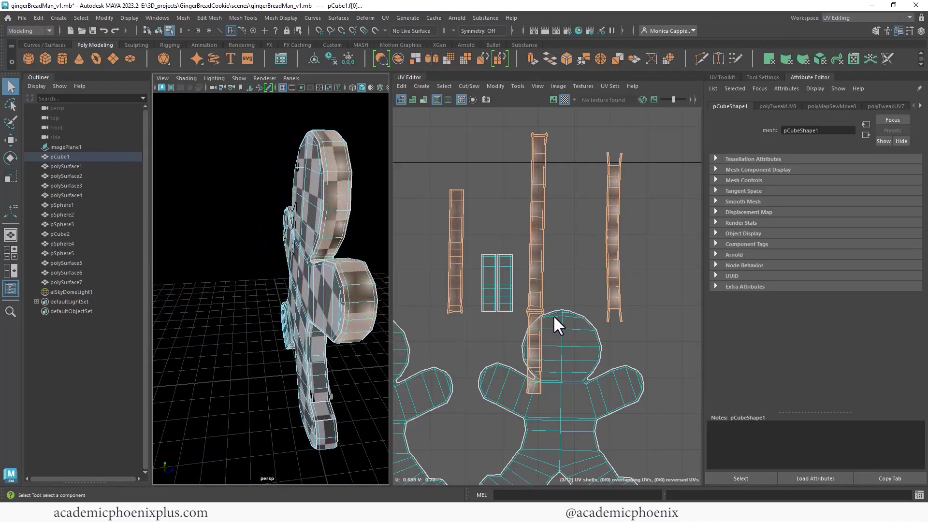
{"action": "left_click_drag", "start_coordinate": [385, 327], "coordinate": [471, 340], "text": "alt"}
{"action": "left_click", "coordinate": [476, 338]}
{"action": "right_click_drag", "start_coordinate": [474, 298], "coordinate": [588, 309], "text": "alt"}
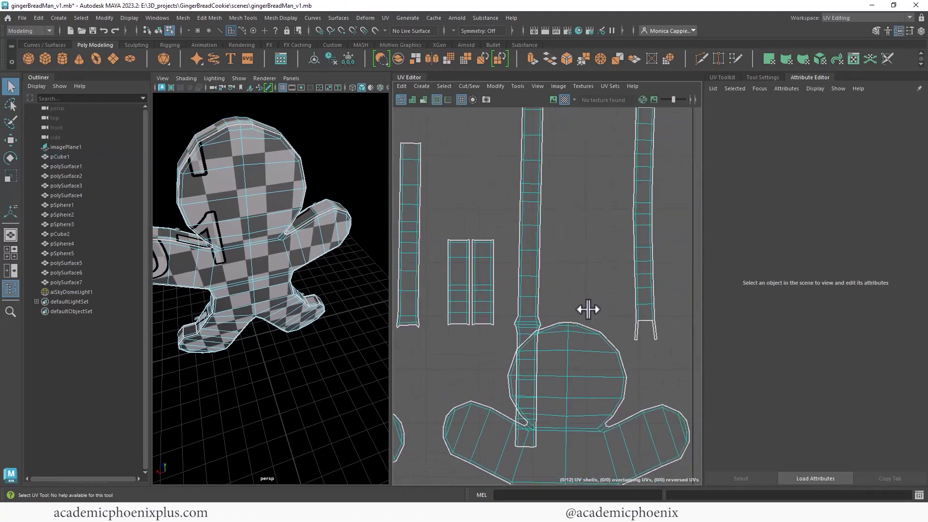
{"action": "middle_click_drag", "start_coordinate": [587, 310], "coordinate": [579, 310], "text": "alt"}
{"action": "left_click", "coordinate": [637, 319]}
{"action": "key", "text": "f"}
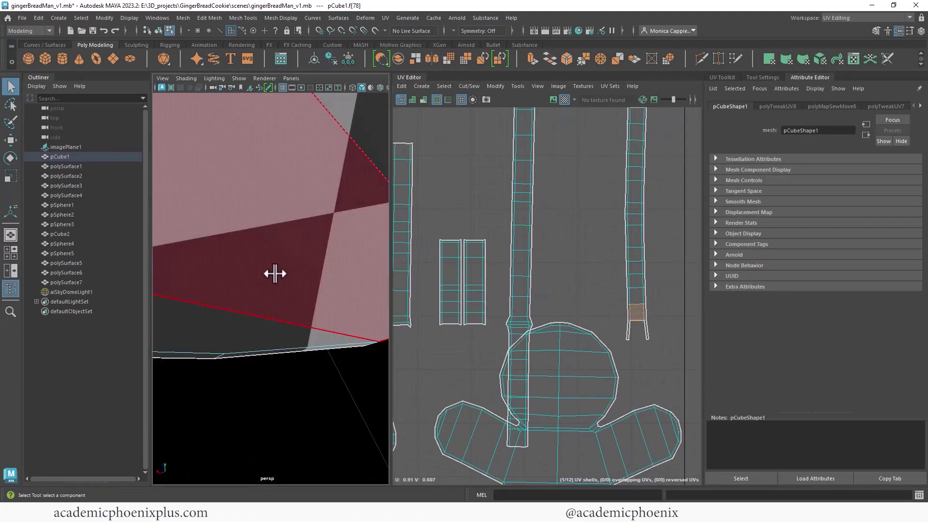
{"action": "left_click_drag", "start_coordinate": [331, 271], "coordinate": [328, 241], "text": "alt"}
{"action": "left_click", "coordinate": [636, 281]}
{"action": "double_click", "coordinate": [637, 281]}
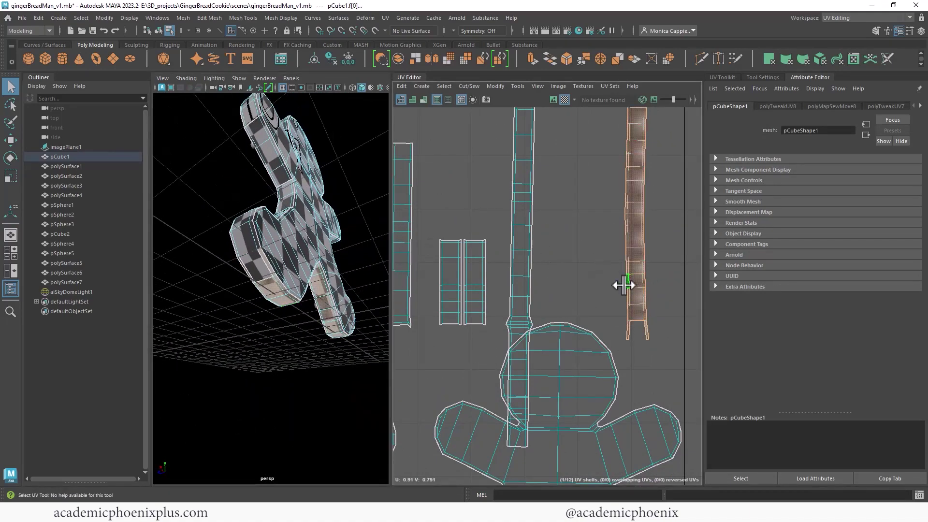
{"action": "left_click_drag", "start_coordinate": [339, 295], "coordinate": [267, 300], "text": "alt"}
{"action": "mouse_move", "coordinate": [357, 280]}
{"action": "left_mouse_down", "text": "alt"}
{"action": "mouse_move", "coordinate": [310, 292]}
{"action": "mouse_move", "coordinate": [415, 275]}
{"action": "mouse_move", "coordinate": [360, 286]}
{"action": "left_mouse_up", "text": "alt"}
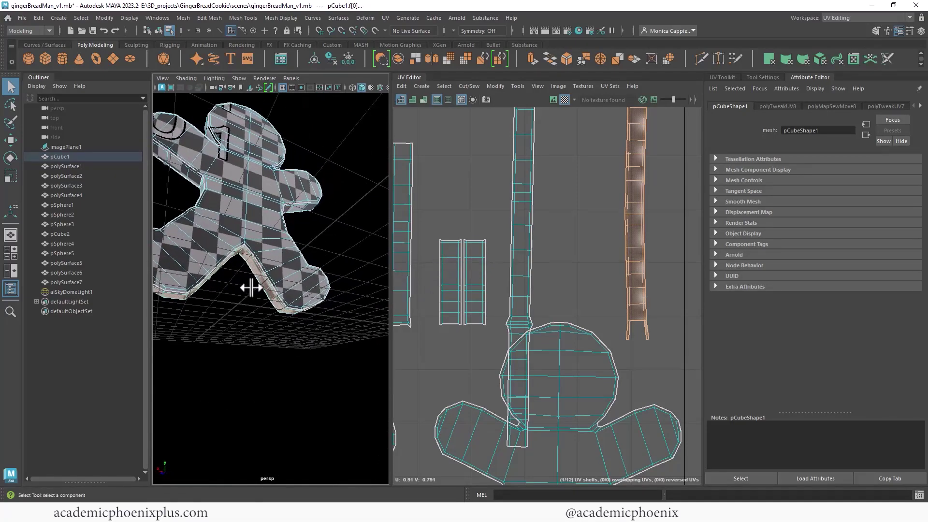
Select the edge across the strip between the two legs and cut the leg strip shell there.
{"action": "left_click_drag", "start_coordinate": [251, 288], "coordinate": [287, 260], "text": "alt"}
{"action": "left_click", "coordinate": [287, 260]}
{"action": "left_click", "coordinate": [287, 247]}
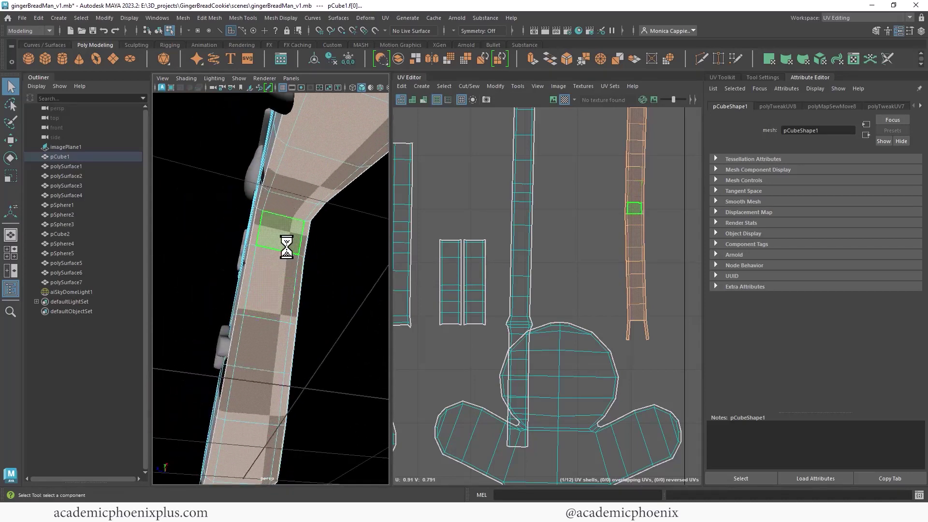
{"action": "right_click_drag", "start_coordinate": [285, 232], "coordinate": [283, 195]}
{"action": "left_click", "coordinate": [271, 214]}
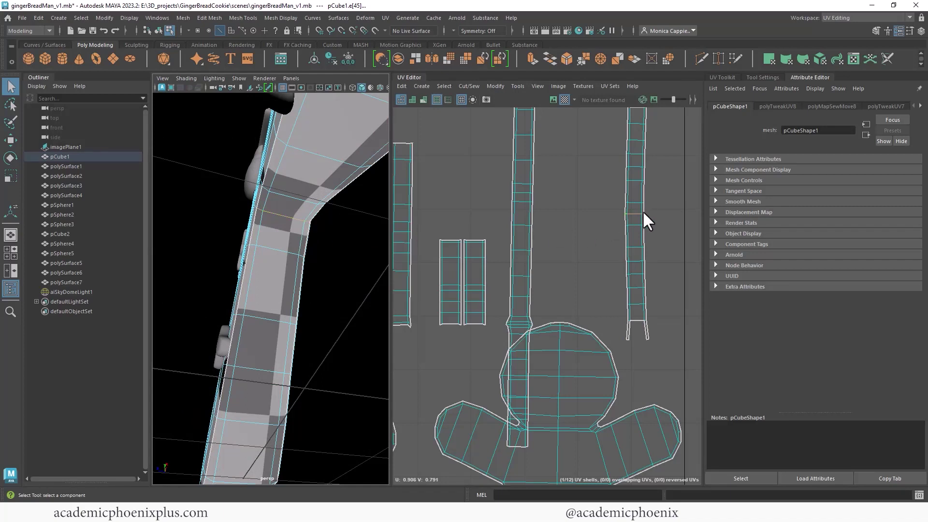
{"action": "right_click_drag", "start_coordinate": [639, 213], "coordinate": [589, 260], "text": "shift"}
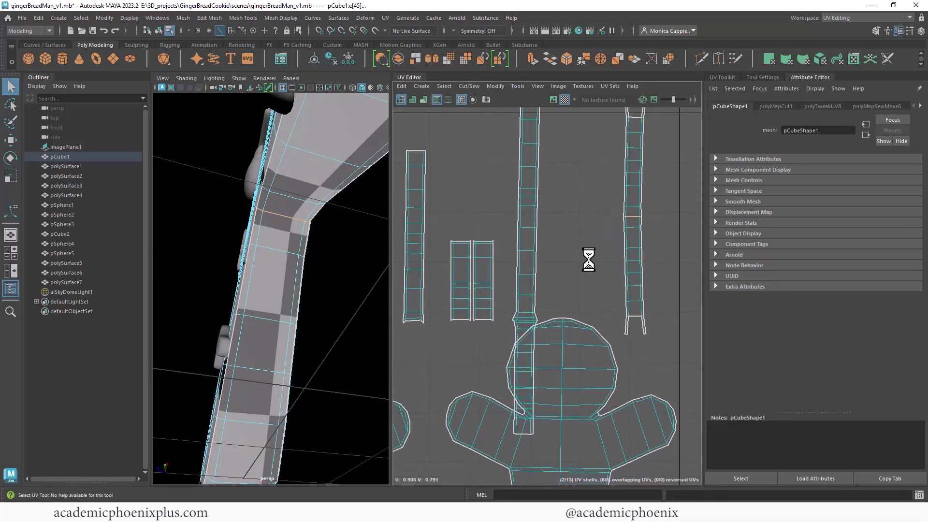
Move and sew the forked lower end of the cut leg strip to the adjoining foot strip shell.
{"action": "middle_click_drag", "start_coordinate": [639, 280], "coordinate": [574, 235], "text": "alt"}
{"action": "right_click_drag", "start_coordinate": [575, 234], "coordinate": [566, 309], "text": "alt"}
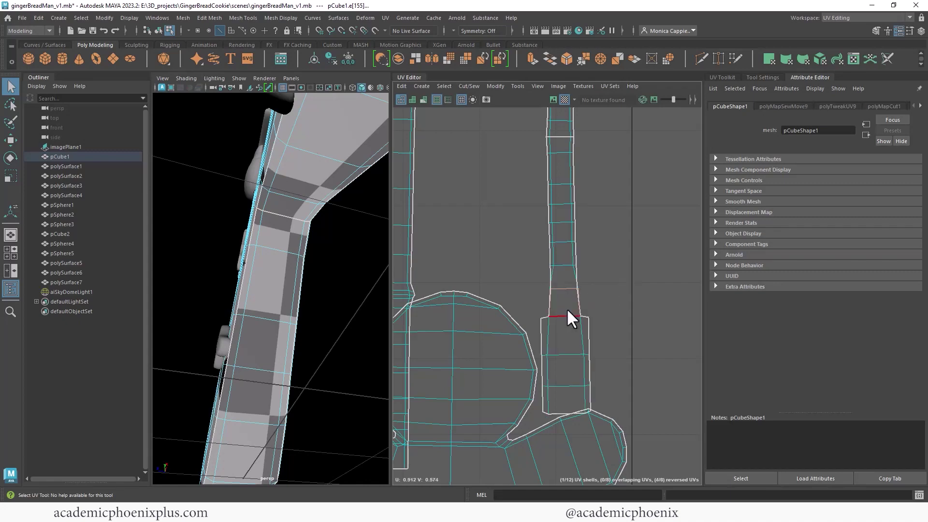
{"action": "left_click_drag", "start_coordinate": [344, 263], "coordinate": [239, 304], "text": "alt"}
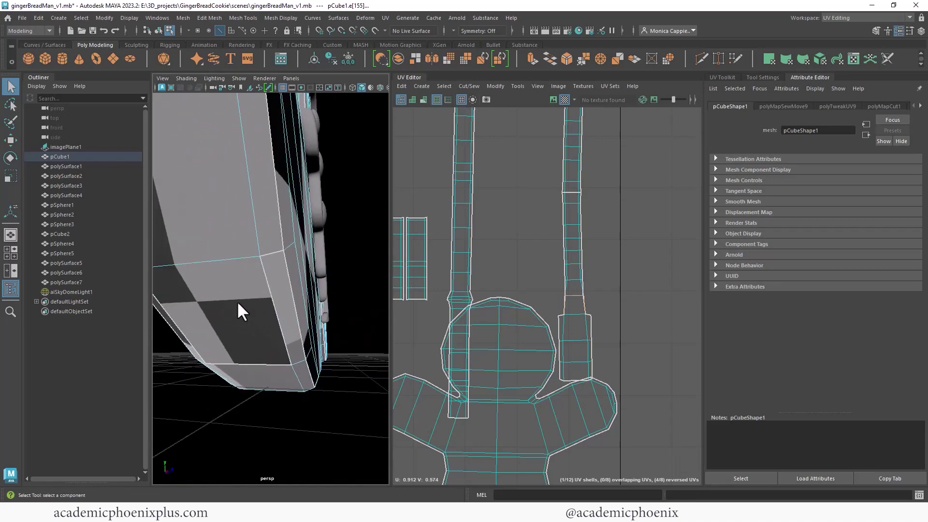
{"action": "right_click_drag", "start_coordinate": [585, 286], "coordinate": [557, 274], "text": "alt"}
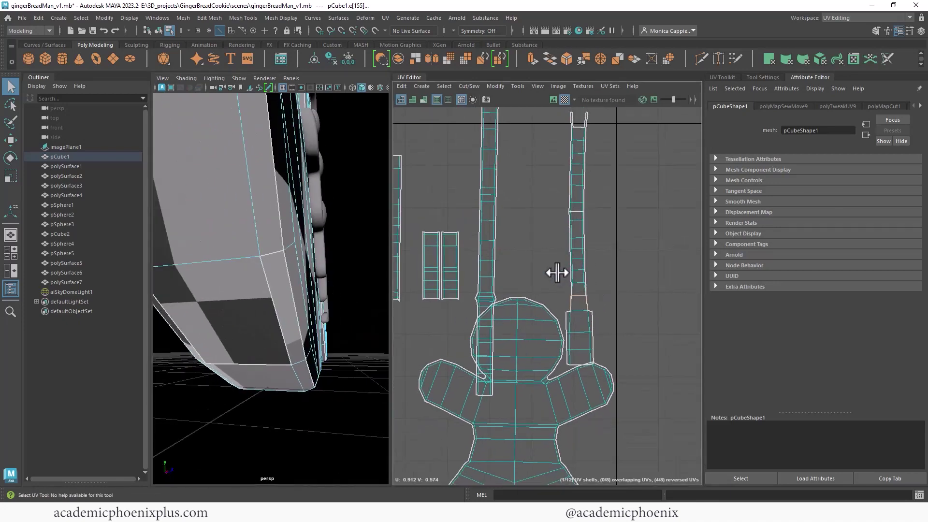
Unfold the joined leg and foot strip shell and move it aside, clear of the remaining leg strip.
{"action": "middle_click_drag", "start_coordinate": [558, 274], "coordinate": [573, 287], "text": "alt"}
{"action": "right_click_drag", "start_coordinate": [597, 259], "coordinate": [489, 279]}
{"action": "left_click", "coordinate": [588, 277]}
{"action": "double_click", "coordinate": [591, 278]}
{"action": "key", "text": "w"}
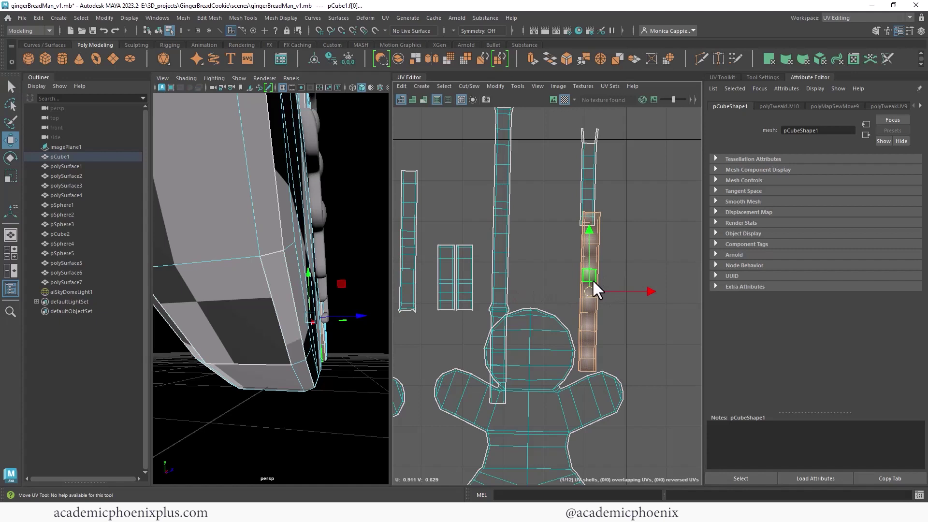
{"action": "middle_click_drag", "start_coordinate": [593, 280], "coordinate": [634, 220], "text": "shift"}
Move and sew the forked end of the remaining leg strip to its foot strip shell and unfold the combined shell.
{"action": "middle_click_drag", "start_coordinate": [585, 227], "coordinate": [589, 321], "text": "alt"}
{"action": "right_click_drag", "start_coordinate": [589, 321], "coordinate": [593, 216], "text": "alt"}
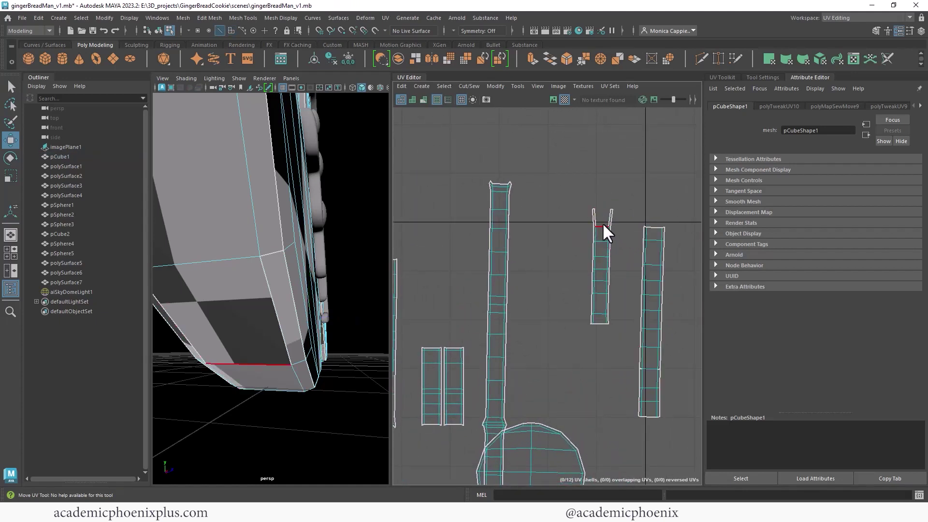
{"action": "left_click", "coordinate": [609, 220]}
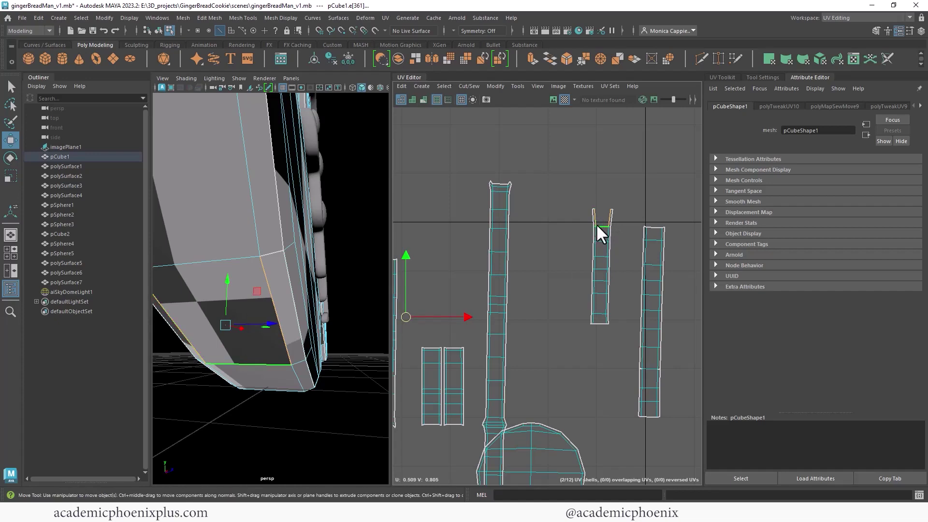
{"action": "right_click_drag", "start_coordinate": [596, 224], "coordinate": [493, 284], "text": "shift"}
{"action": "double_click", "coordinate": [598, 281]}
{"action": "right_click", "coordinate": [600, 284], "text": "ctrl"}
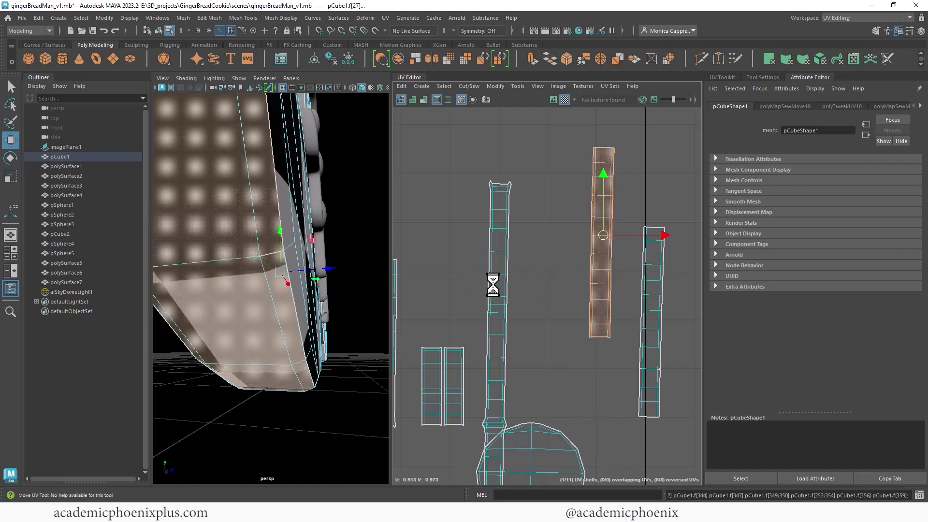
Locate the two small square shells on the model, select one's edge across the foot, and move and sew it to the foot's strip shell.
{"action": "right_click_drag", "start_coordinate": [586, 292], "coordinate": [467, 272], "text": "alt"}
{"action": "middle_click_drag", "start_coordinate": [466, 272], "coordinate": [537, 235], "text": "alt"}
{"action": "middle_click_drag", "start_coordinate": [422, 309], "coordinate": [522, 295], "text": "alt"}
{"action": "left_click_drag", "start_coordinate": [485, 274], "coordinate": [523, 299]}
{"action": "key", "text": "f"}
{"action": "left_click_drag", "start_coordinate": [326, 309], "coordinate": [325, 265], "text": "alt"}
{"action": "middle_click_drag", "start_coordinate": [520, 309], "coordinate": [537, 311], "text": "alt"}
{"action": "right_click_drag", "start_coordinate": [292, 309], "coordinate": [284, 201], "text": "alt"}
{"action": "left_click_drag", "start_coordinate": [285, 266], "coordinate": [297, 382], "text": "alt"}
{"action": "left_click", "coordinate": [273, 389]}
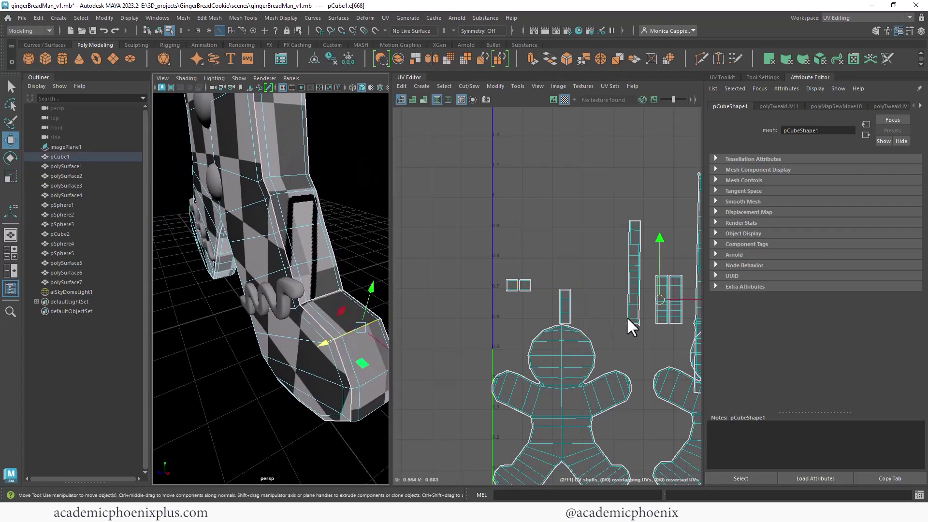
{"action": "middle_click_drag", "start_coordinate": [626, 316], "coordinate": [489, 331], "text": "alt"}
{"action": "right_click_drag", "start_coordinate": [630, 331], "coordinate": [706, 368], "text": "shift"}
{"action": "right_click_drag", "start_coordinate": [558, 350], "coordinate": [618, 334], "text": "alt"}
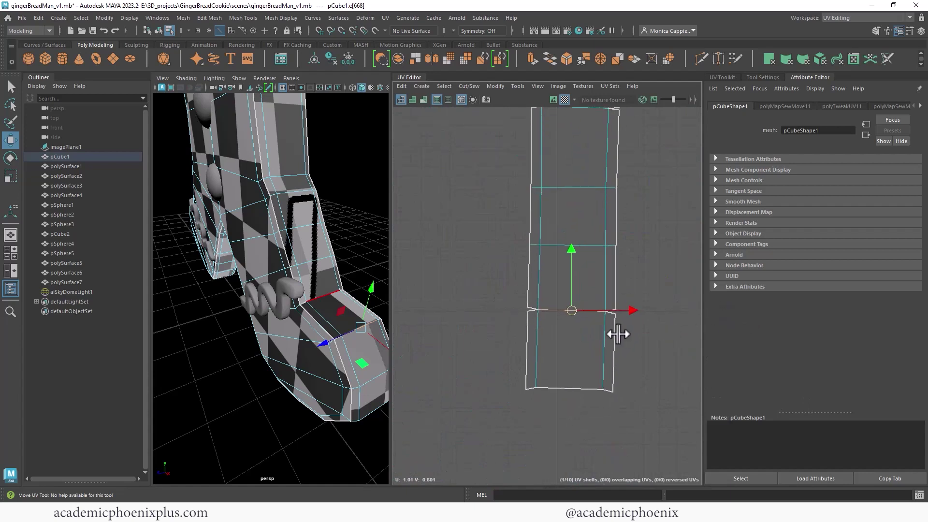
Select the two short split edges at either side of the new joint and sew them closed.
{"action": "left_click", "coordinate": [533, 310]}
{"action": "right_click_drag", "start_coordinate": [612, 313], "coordinate": [448, 300], "text": "shift"}
{"action": "middle_click_drag", "start_coordinate": [448, 300], "coordinate": [676, 312], "text": "alt"}
{"action": "mouse_move", "coordinate": [676, 311]}
{"action": "right_mouse_down", "text": "alt"}
{"action": "mouse_move", "coordinate": [515, 309]}
{"action": "mouse_move", "coordinate": [486, 291]}
{"action": "right_mouse_up", "text": "alt"}
Select the seam edges across the opposite foot and move and sew the remaining small square shell to that foot's strip shell.
{"action": "middle_click_drag", "start_coordinate": [507, 284], "coordinate": [670, 285], "text": "alt"}
{"action": "middle_click_drag", "start_coordinate": [455, 278], "coordinate": [582, 296], "text": "alt"}
{"action": "left_click_drag", "start_coordinate": [337, 336], "coordinate": [435, 325], "text": "alt"}
{"action": "right_click_drag", "start_coordinate": [265, 226], "coordinate": [259, 195]}
{"action": "right_click_drag", "start_coordinate": [309, 273], "coordinate": [280, 290], "text": "alt"}
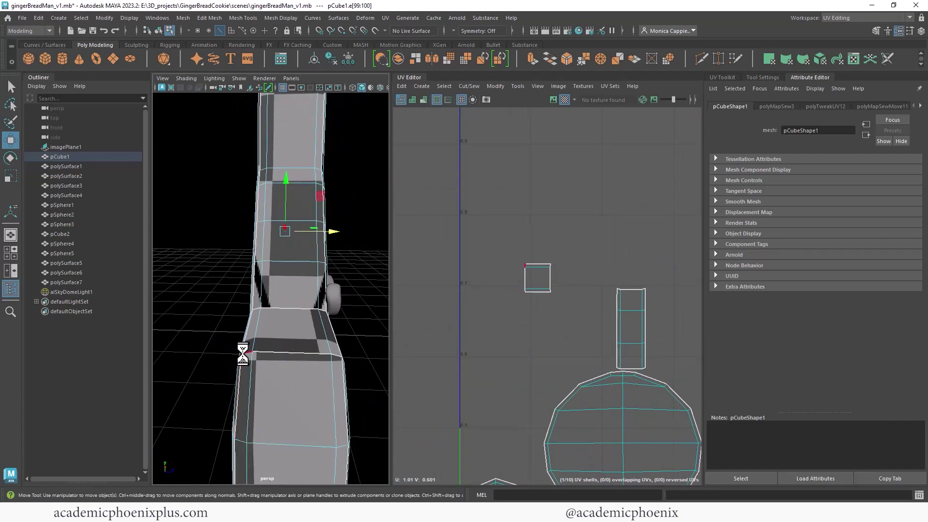
{"action": "double_click", "coordinate": [328, 350]}
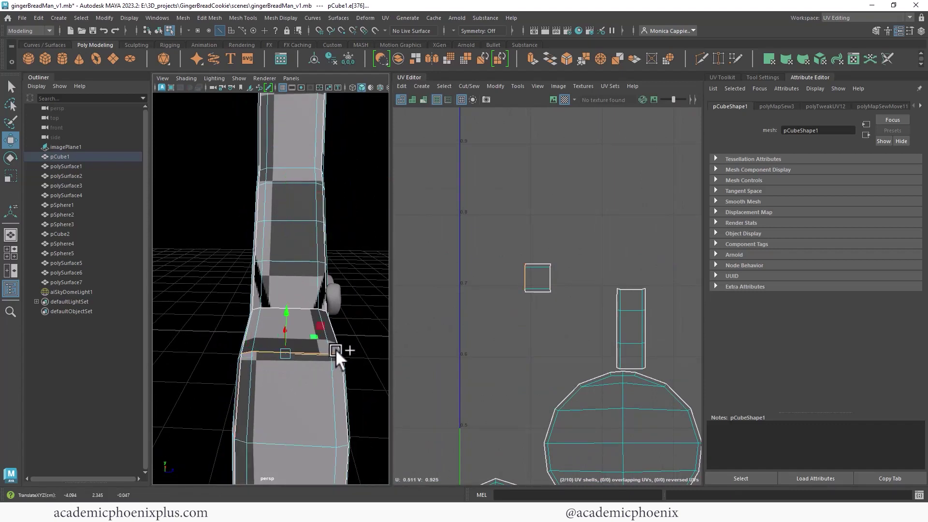
{"action": "key", "text": "q"}
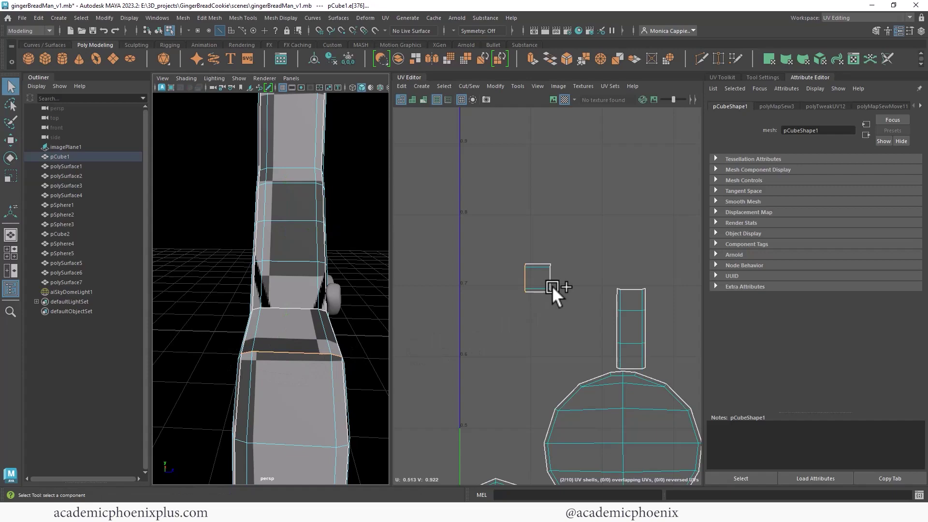
{"action": "right_click_drag", "start_coordinate": [551, 285], "coordinate": [539, 308], "text": "shift"}
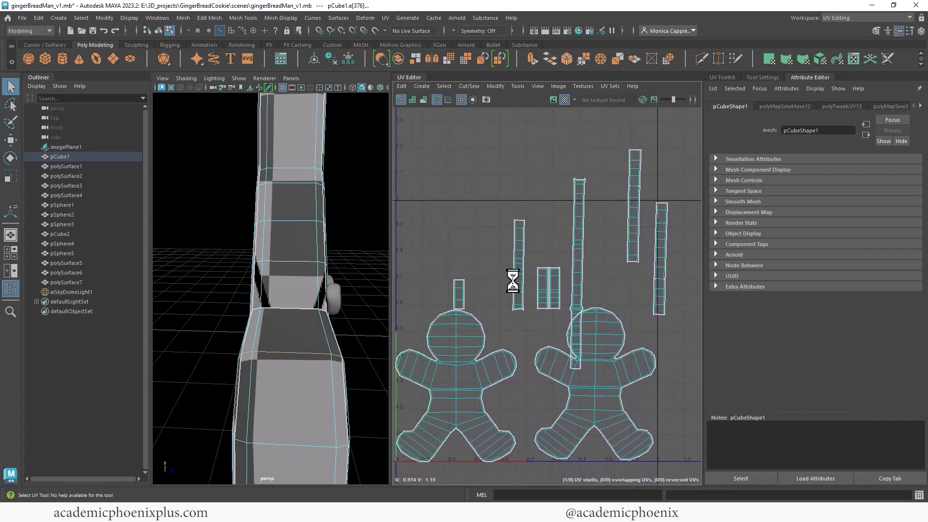
Locate the short strip shell on the side of the model, select its end seam edges, and move and sew it to the longest strip shell.
{"action": "left_click_drag", "start_coordinate": [352, 315], "coordinate": [380, 321], "text": "alt"}
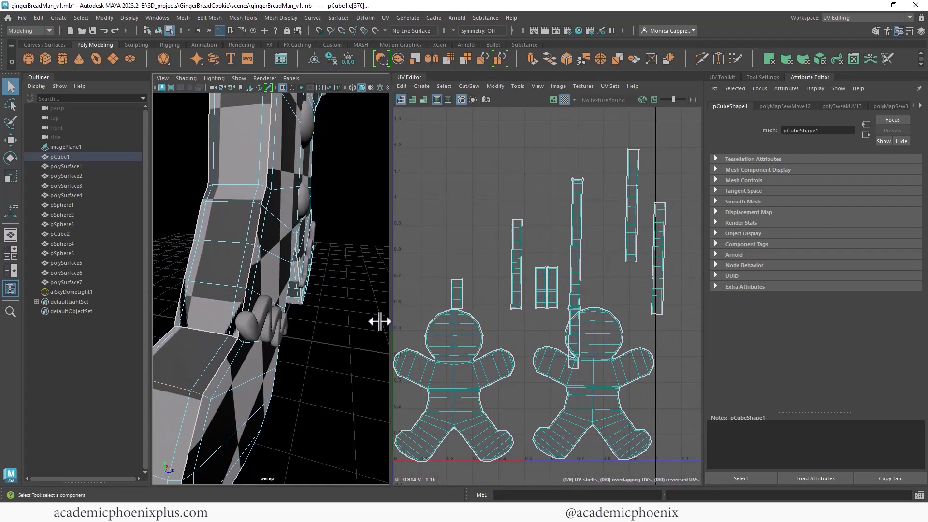
{"action": "right_click_drag", "start_coordinate": [636, 222], "coordinate": [640, 251]}
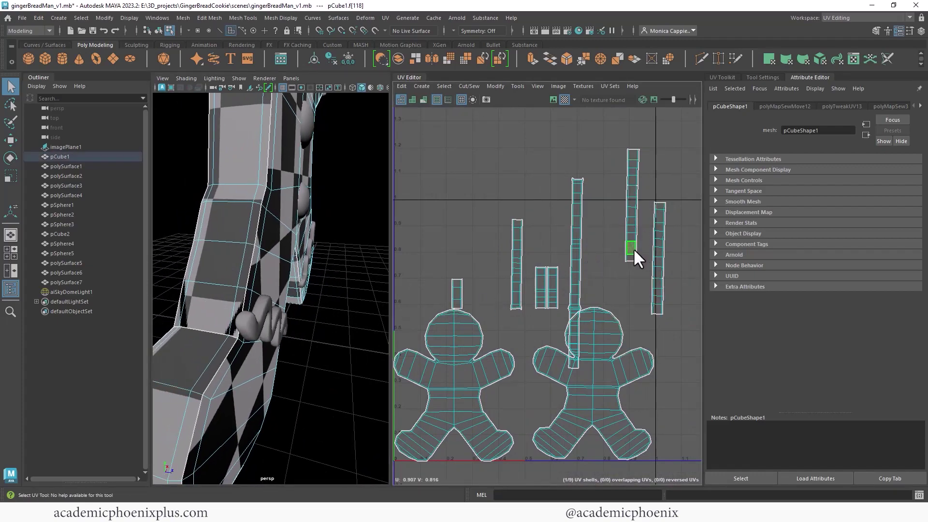
{"action": "left_click", "coordinate": [633, 248]}
{"action": "left_click_drag", "start_coordinate": [328, 290], "coordinate": [219, 291], "text": "alt"}
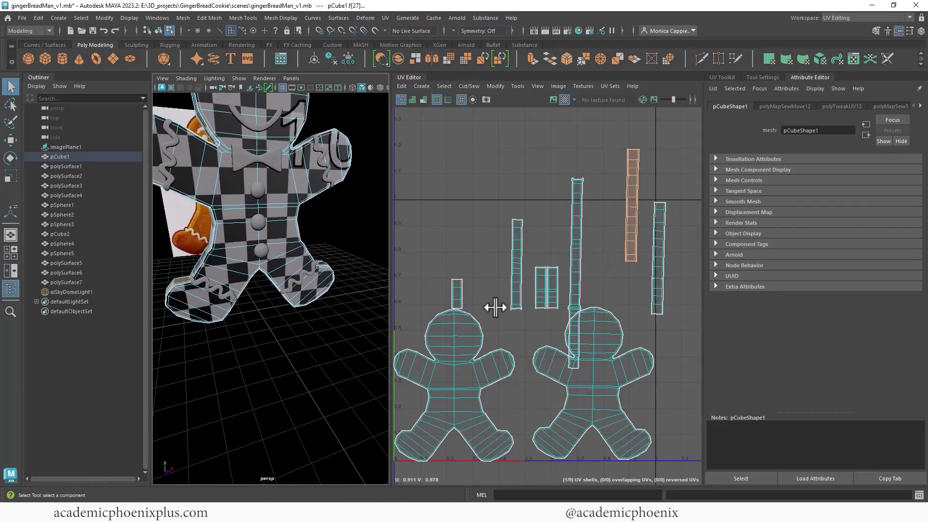
{"action": "left_click", "coordinate": [453, 296]}
{"action": "left_click_drag", "start_coordinate": [329, 281], "coordinate": [226, 269], "text": "alt"}
{"action": "middle_click_drag", "start_coordinate": [302, 252], "coordinate": [325, 340], "text": "alt"}
{"action": "right_click_drag", "start_coordinate": [325, 340], "coordinate": [246, 205], "text": "alt"}
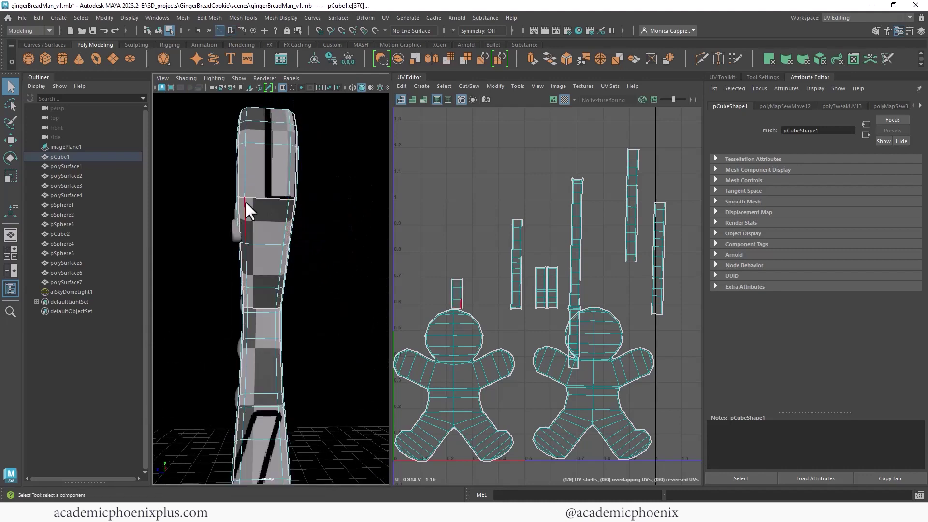
{"action": "left_click", "coordinate": [244, 198]}
{"action": "left_click", "coordinate": [293, 215], "text": "shift"}
{"action": "right_click", "coordinate": [298, 229]}
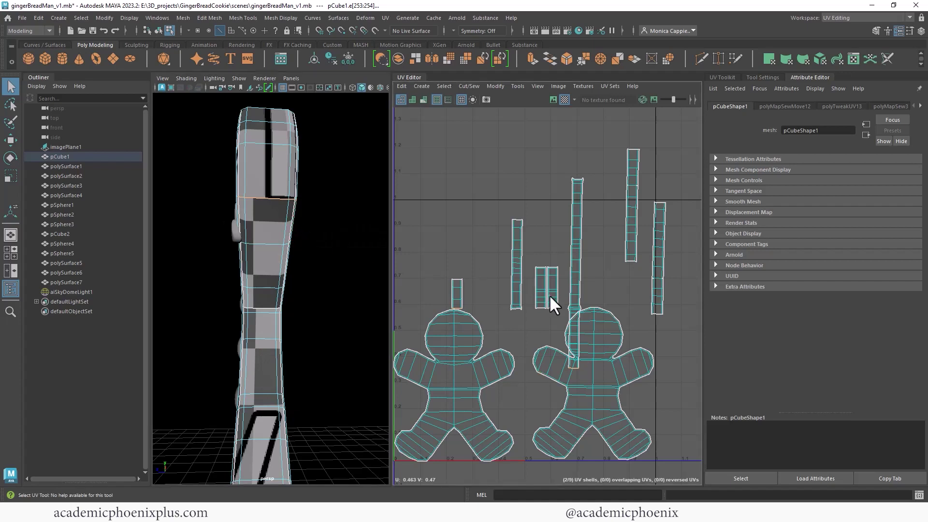
{"action": "right_click_drag", "start_coordinate": [546, 318], "coordinate": [544, 327], "text": "shift"}
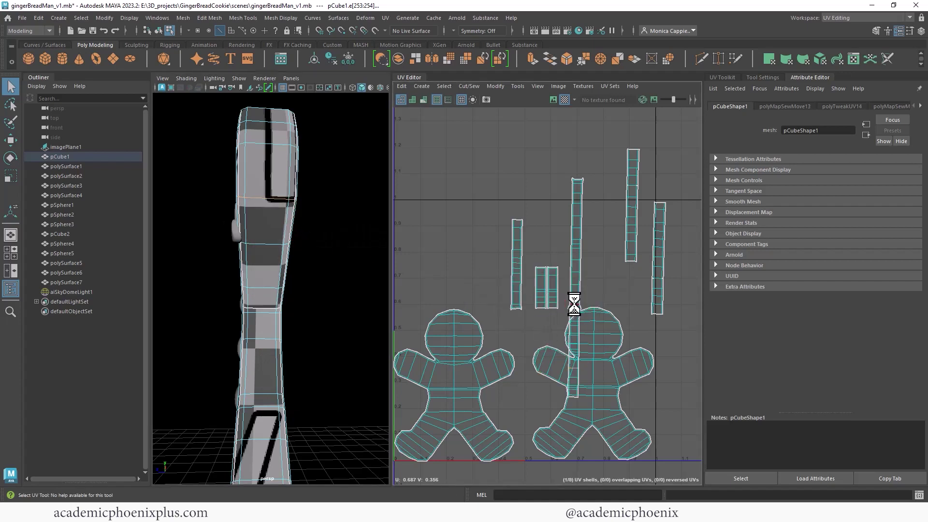
Locate the longest side strip on the model and cut it along the edge at the neck, between head and arm.
{"action": "middle_click_drag", "start_coordinate": [498, 302], "coordinate": [513, 298], "text": "alt"}
{"action": "right_click_drag", "start_coordinate": [586, 272], "coordinate": [585, 286]}
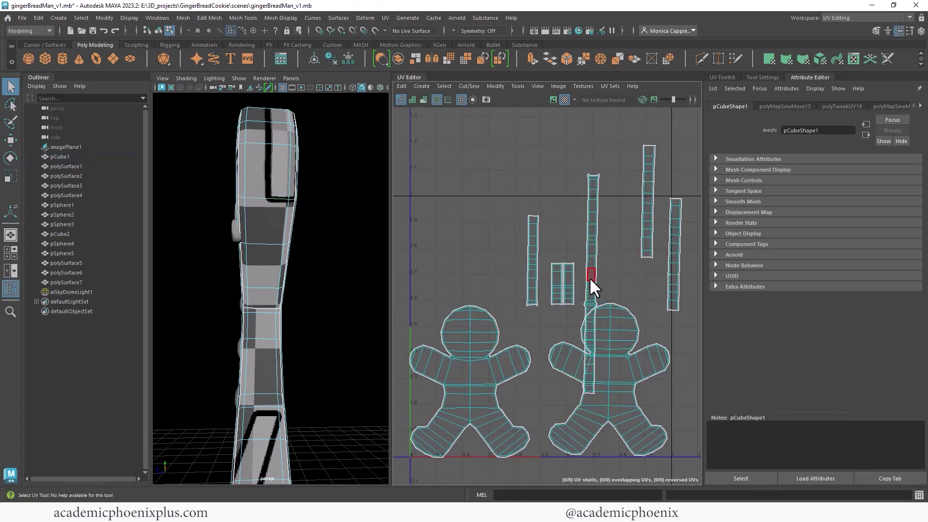
{"action": "double_click", "coordinate": [590, 278]}
{"action": "left_click_drag", "start_coordinate": [337, 290], "coordinate": [315, 288], "text": "alt"}
{"action": "right_click_drag", "start_coordinate": [314, 288], "coordinate": [372, 320], "text": "alt"}
{"action": "left_click_drag", "start_coordinate": [273, 349], "coordinate": [291, 342], "text": "alt"}
{"action": "right_click_drag", "start_coordinate": [322, 322], "coordinate": [353, 323], "text": "alt"}
{"action": "left_click_drag", "start_coordinate": [354, 323], "coordinate": [285, 318], "text": "alt"}
{"action": "right_click", "coordinate": [294, 301]}
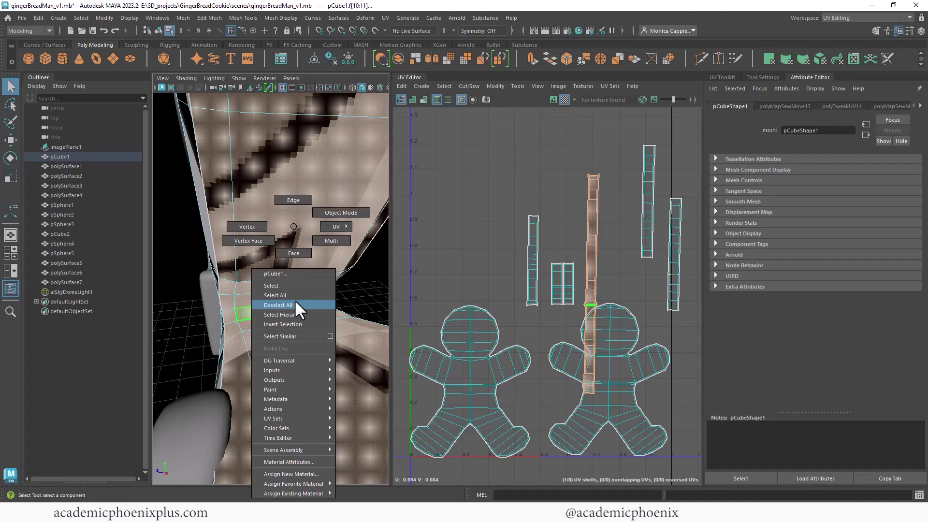
{"action": "right_click_drag", "start_coordinate": [294, 300], "coordinate": [293, 199]}
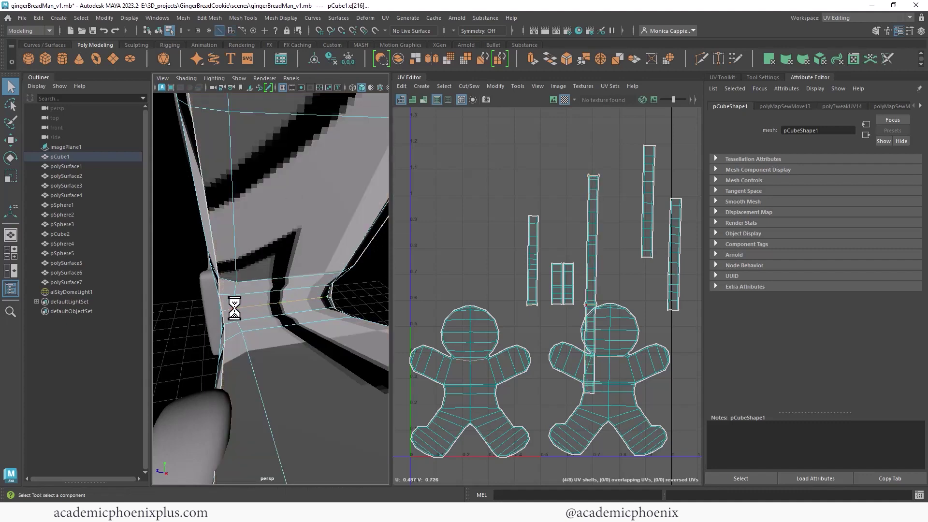
{"action": "left_click_drag", "start_coordinate": [304, 308], "coordinate": [223, 307], "text": "alt"}
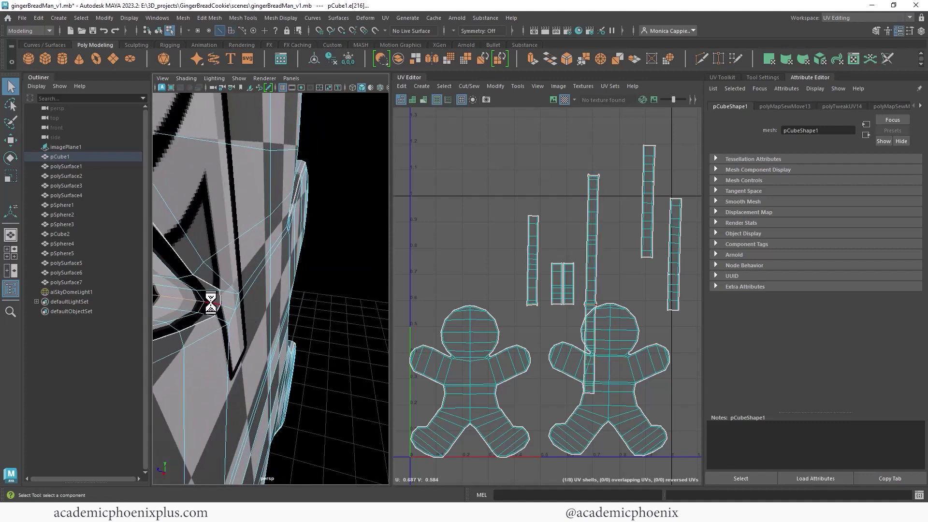
{"action": "right_click", "coordinate": [581, 278], "text": "shift"}
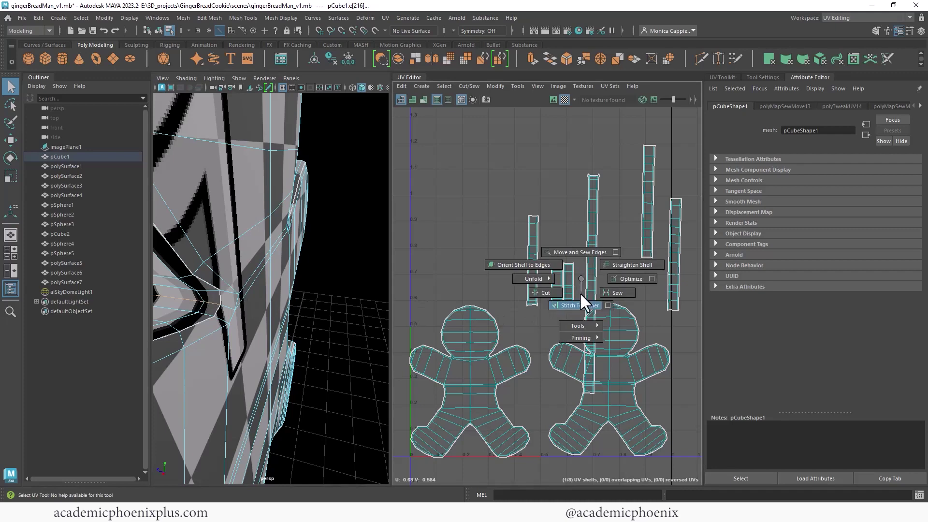
{"action": "left_click", "coordinate": [532, 292]}
Select the head's side strip as a shell and move it clear of the back body shell, beside the front body shell.
{"action": "scroll", "coordinate": [579, 286], "scroll_direction": "down", "scroll_amount": 2}
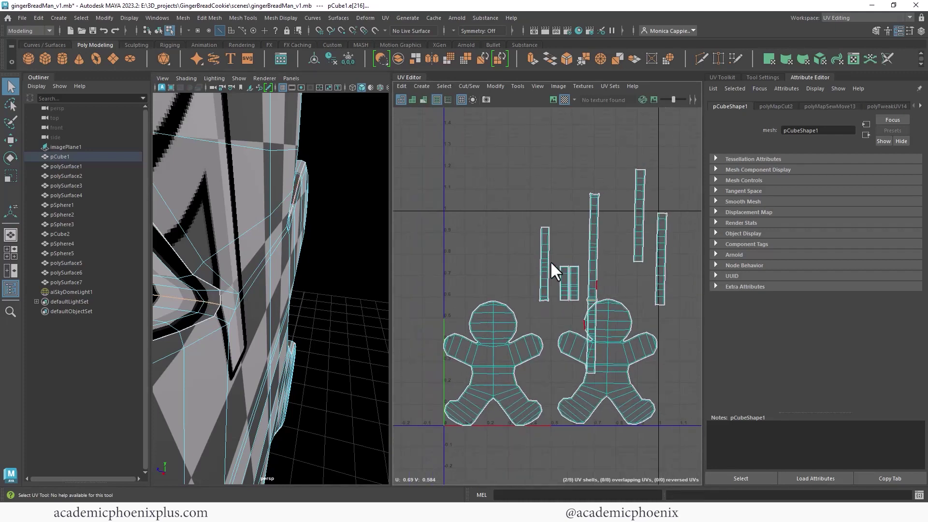
{"action": "right_click_drag", "start_coordinate": [591, 270], "coordinate": [591, 292]}
{"action": "double_click", "coordinate": [593, 278]}
{"action": "scroll", "coordinate": [544, 261], "scroll_direction": "down", "scroll_amount": 2}
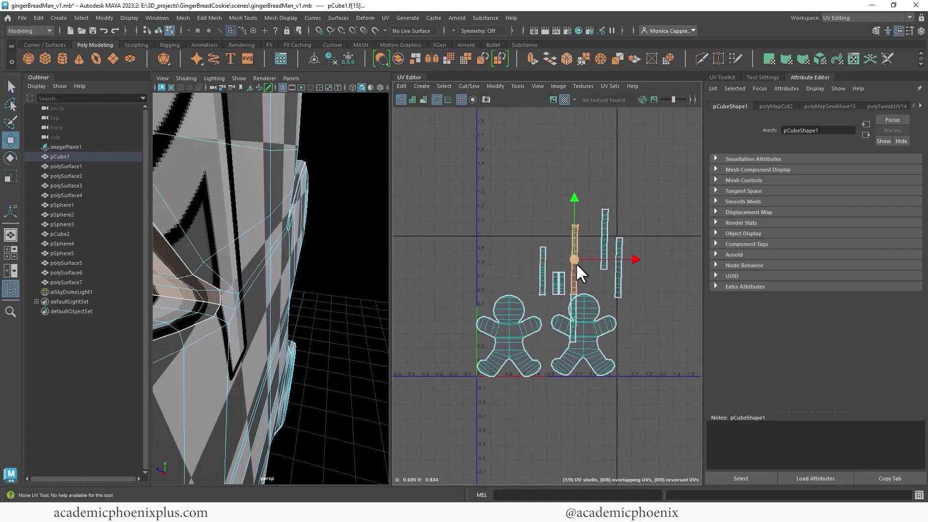
{"action": "left_click_drag", "start_coordinate": [576, 263], "coordinate": [469, 263]}
Select the short strip of the arm, check it on the model, and move it out beyond the head's strip.
{"action": "scroll", "coordinate": [415, 289], "scroll_direction": "down", "scroll_amount": 3}
{"action": "scroll", "coordinate": [322, 282], "scroll_direction": "down", "scroll_amount": 4}
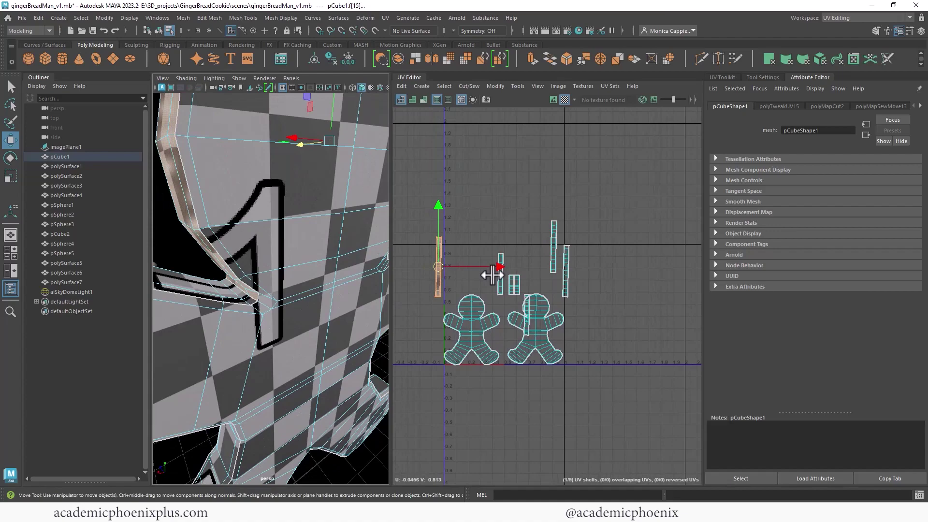
{"action": "left_click", "coordinate": [500, 259]}
{"action": "right_click_drag", "start_coordinate": [355, 288], "coordinate": [291, 280], "text": "alt"}
{"action": "left_click_drag", "start_coordinate": [291, 281], "coordinate": [329, 272], "text": "alt"}
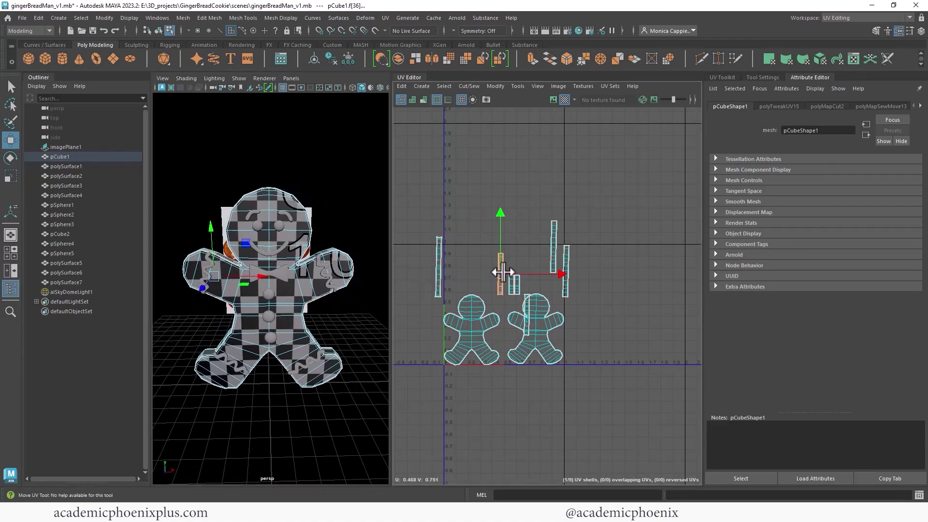
{"action": "left_click_drag", "start_coordinate": [500, 274], "coordinate": [338, 311]}
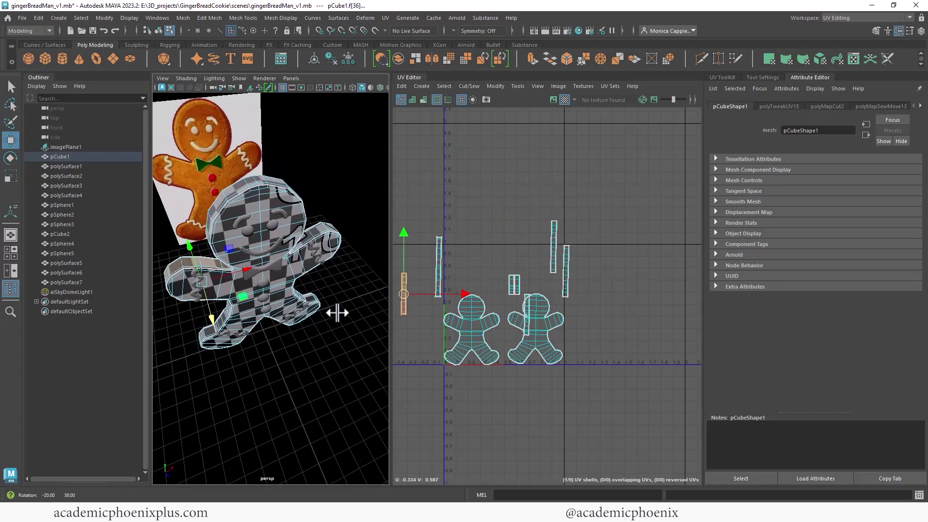
Move one foot strip below the placed arm strip and the opposite foot strip above the front body shell.
{"action": "left_click", "coordinate": [555, 255]}
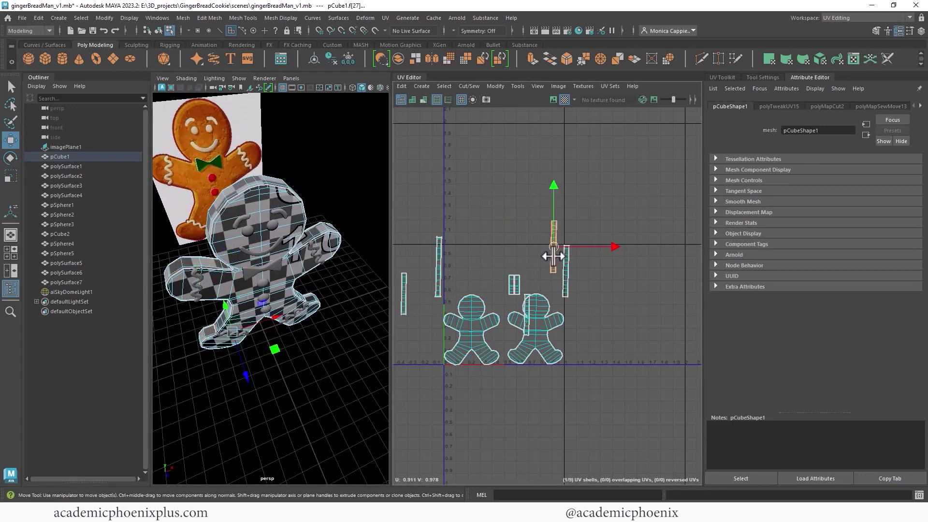
{"action": "left_click_drag", "start_coordinate": [552, 251], "coordinate": [403, 350]}
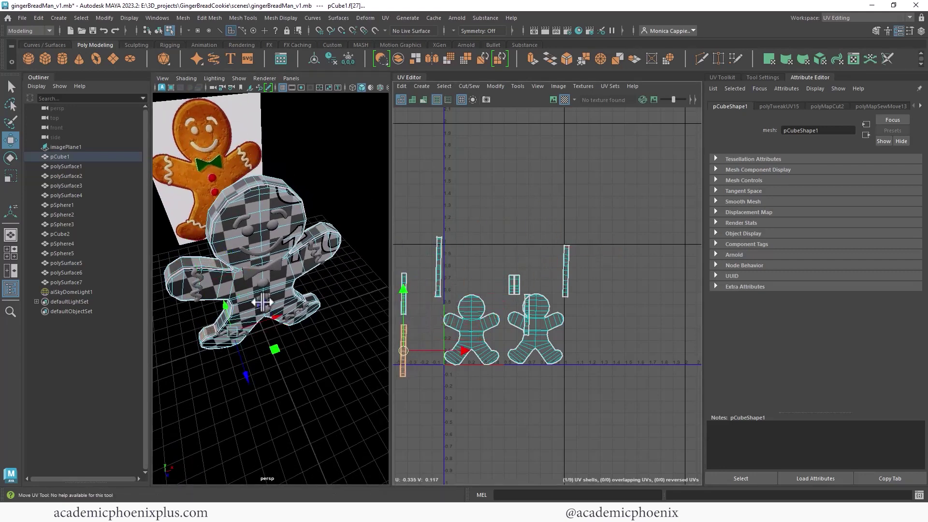
{"action": "left_click", "coordinate": [566, 281]}
{"action": "left_click_drag", "start_coordinate": [557, 282], "coordinate": [469, 248]}
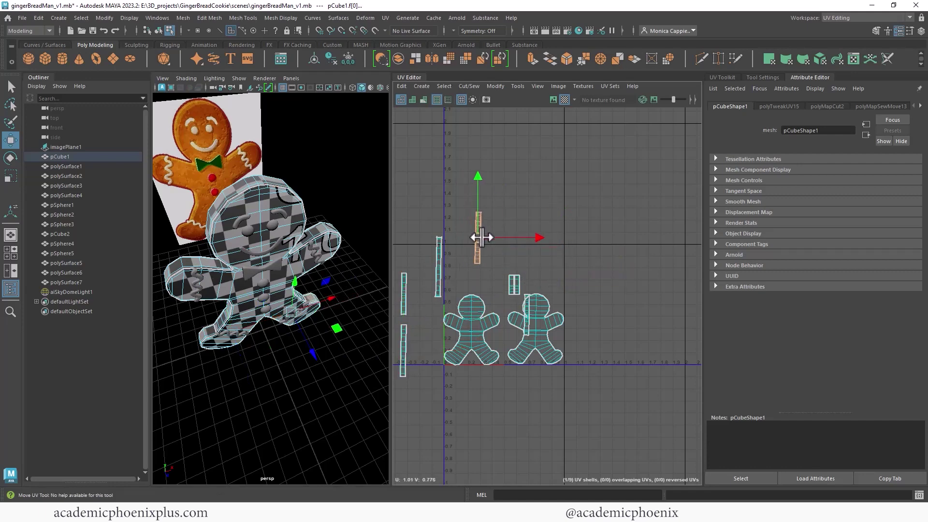
Locate the two short torso-side strips on the model and place each beside the strips belonging to its side of the body.
{"action": "left_click", "coordinate": [514, 288]}
{"action": "left_click_drag", "start_coordinate": [309, 347], "coordinate": [333, 305], "text": "alt"}
{"action": "middle_click_drag", "start_coordinate": [289, 356], "coordinate": [326, 322], "text": "alt"}
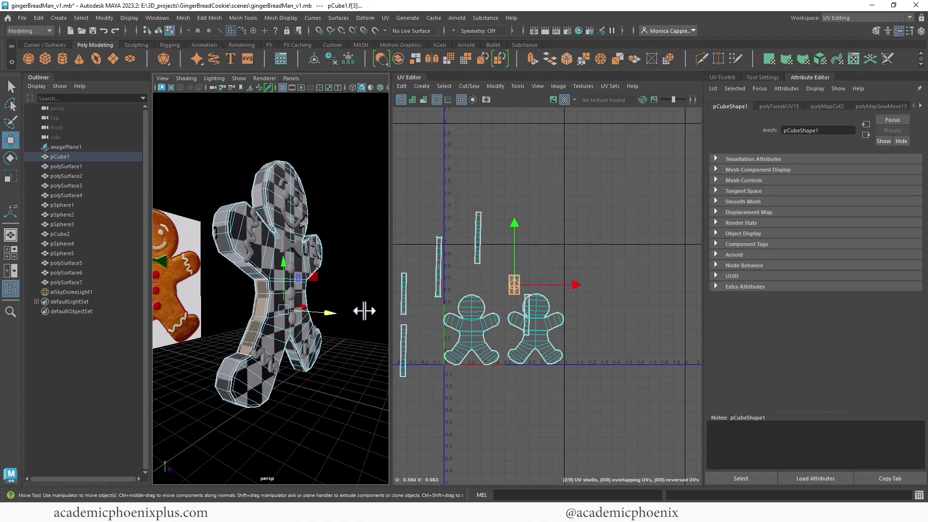
{"action": "right_click_drag", "start_coordinate": [405, 310], "coordinate": [528, 288], "text": "alt"}
{"action": "middle_click_drag", "start_coordinate": [423, 300], "coordinate": [453, 289], "text": "alt"}
{"action": "mouse_move", "coordinate": [341, 325]}
{"action": "left_mouse_down", "text": "alt"}
{"action": "mouse_move", "coordinate": [294, 319]}
{"action": "mouse_move", "coordinate": [353, 314]}
{"action": "left_mouse_up", "text": "alt"}
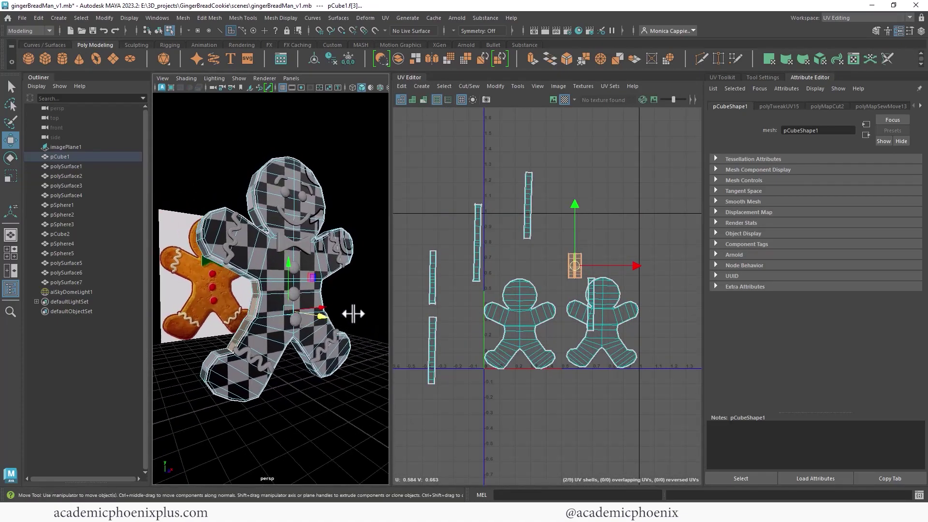
{"action": "left_click", "coordinate": [432, 321]}
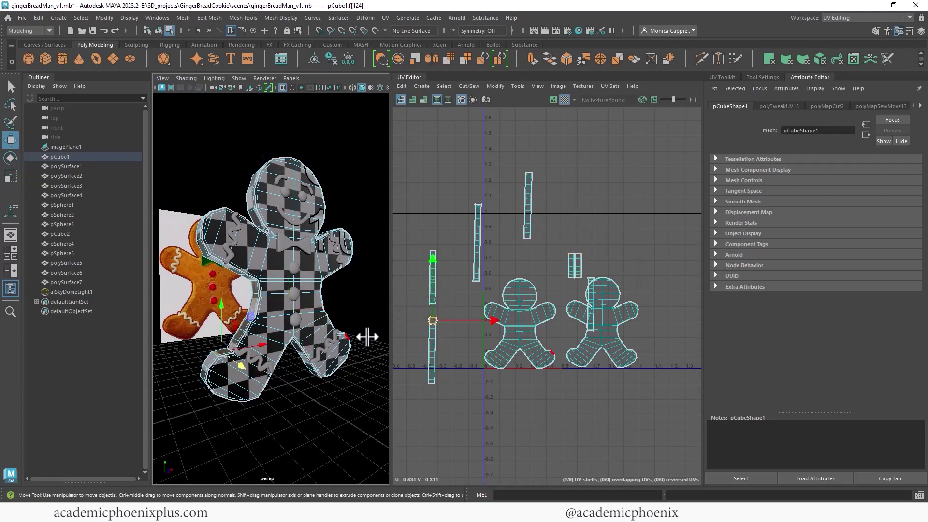
{"action": "left_click", "coordinate": [570, 263]}
{"action": "left_click_drag", "start_coordinate": [570, 263], "coordinate": [447, 312]}
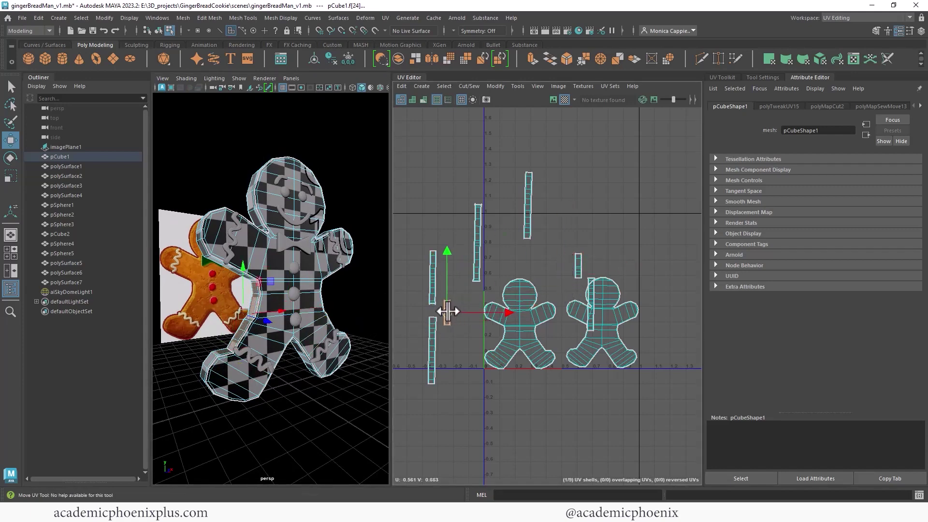
{"action": "left_click", "coordinate": [578, 264]}
{"action": "left_click_drag", "start_coordinate": [578, 264], "coordinate": [565, 239]}
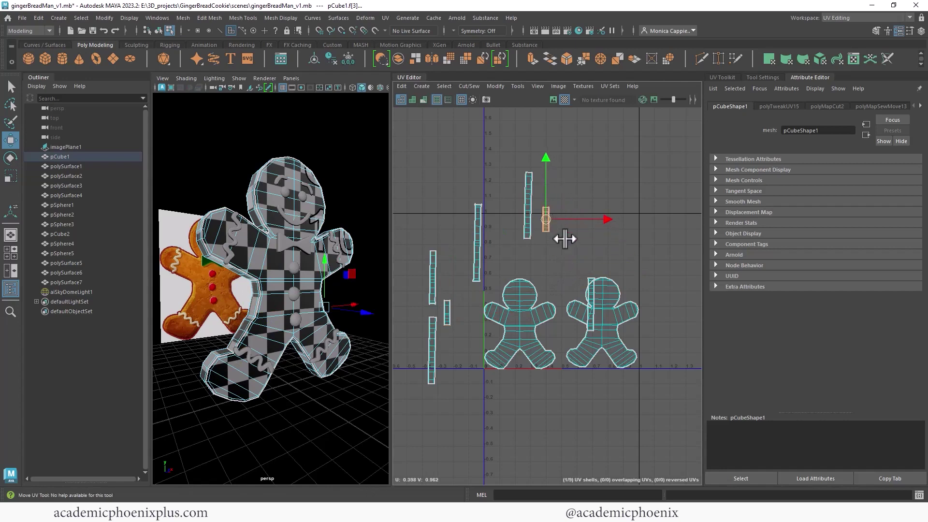
Move the remaining arm strip off the back body shell to its side's group, and raise the head strip slightly.
{"action": "left_click", "coordinate": [591, 286]}
{"action": "left_click_drag", "start_coordinate": [591, 290], "coordinate": [558, 225]}
{"action": "scroll", "coordinate": [593, 251], "scroll_direction": "down", "scroll_amount": 2}
{"action": "left_click", "coordinate": [502, 252]}
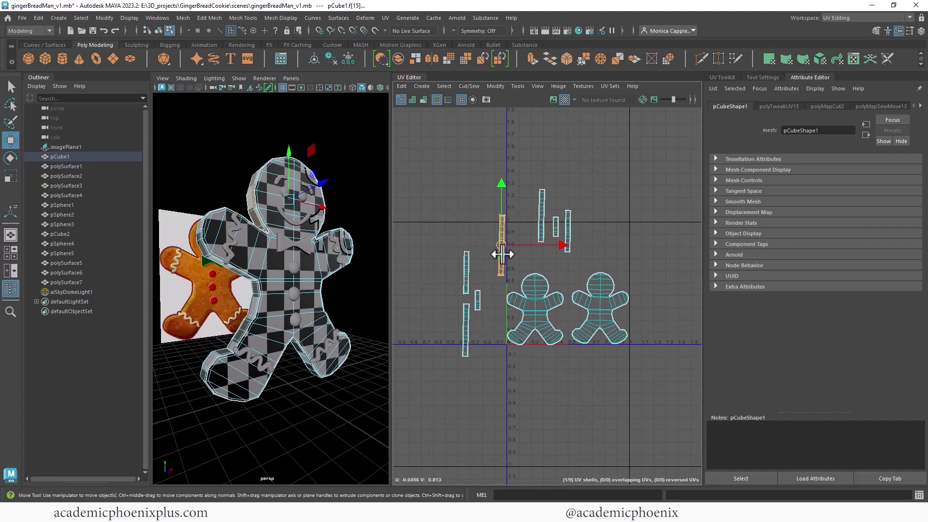
{"action": "left_click_drag", "start_coordinate": [503, 254], "coordinate": [499, 225]}
Select all the body's UV shells and unfold them together.
{"action": "left_click_drag", "start_coordinate": [420, 140], "coordinate": [627, 366]}
{"action": "right_click_drag", "start_coordinate": [605, 311], "coordinate": [501, 311], "text": "shift"}
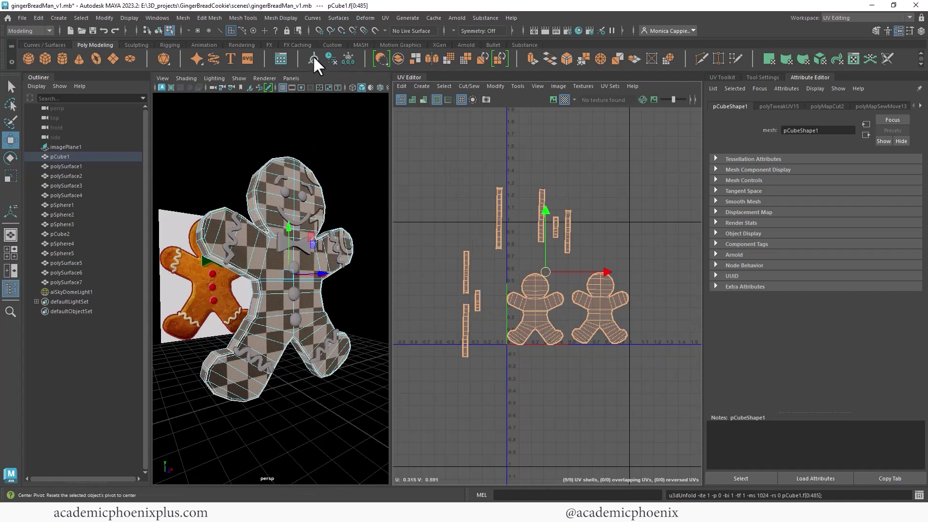
Save the scene under the new name gingerBreadMan_v2_uvs.mb in the scenes folder.
{"action": "left_click", "coordinate": [33, 19]}
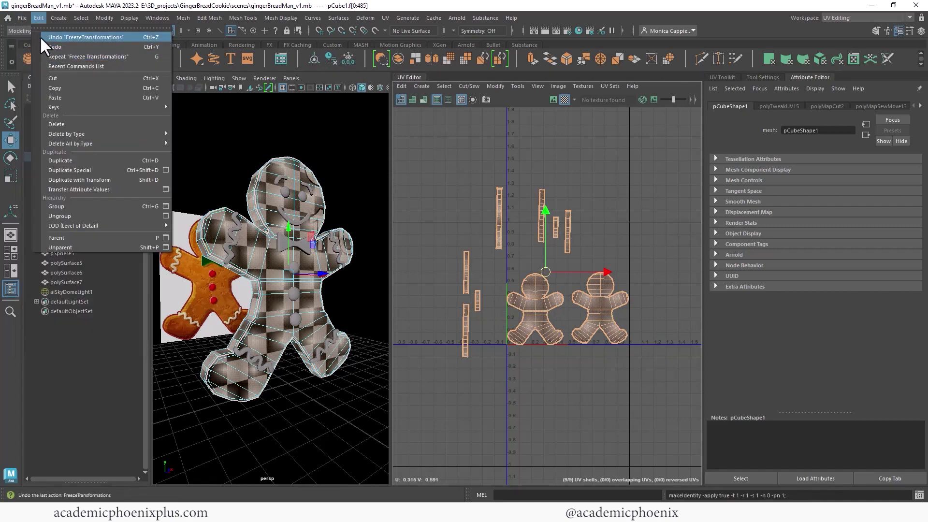
{"action": "mouse_move", "coordinate": [19, 17]}
{"action": "left_click", "coordinate": [56, 69]}
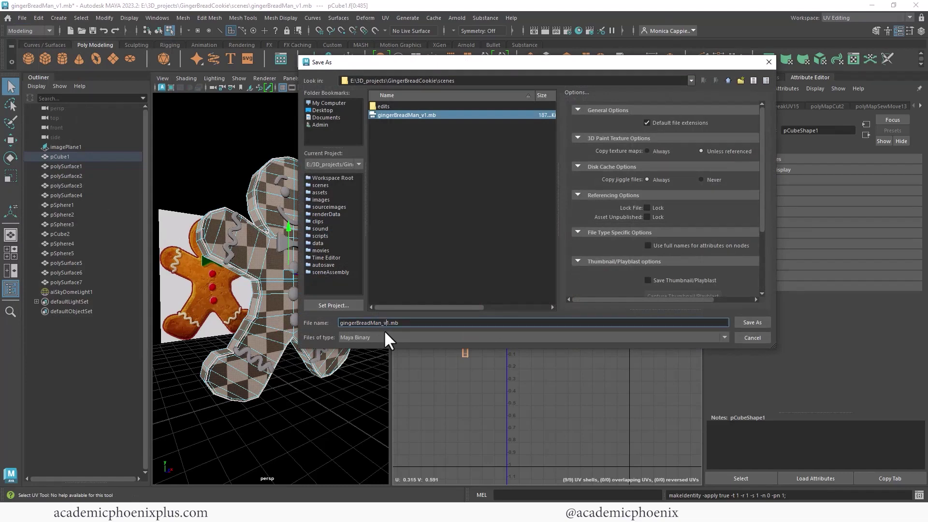
{"action": "key", "text": "BackSpace"}
{"action": "type", "text": "2"}
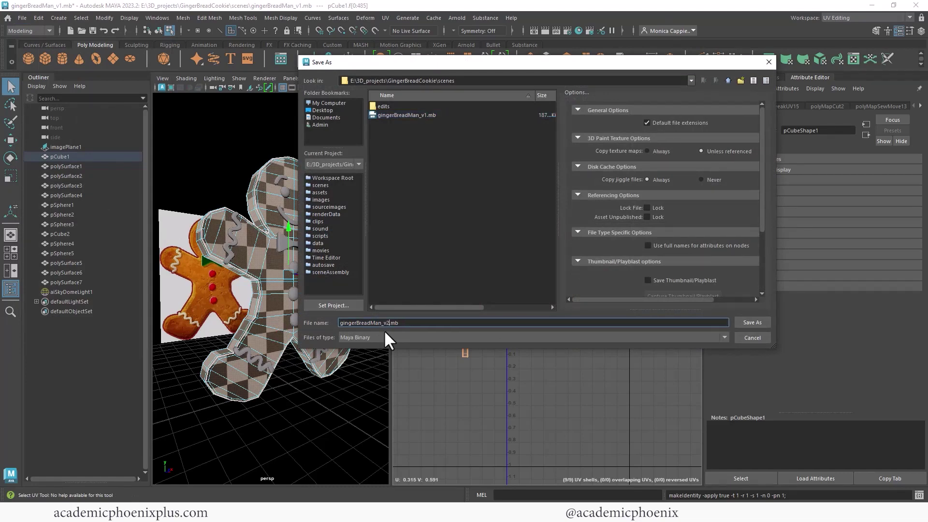
{"action": "type", "text": "_uvs"}
{"action": "key", "text": "Return"}
Move all the body's UV shells outside the 0 to 1 UV tile and return to object selection.
{"action": "left_click_drag", "start_coordinate": [529, 272], "coordinate": [414, 263]}
{"action": "left_click_drag", "start_coordinate": [301, 279], "coordinate": [258, 258], "text": "alt"}
{"action": "right_click_drag", "start_coordinate": [286, 233], "coordinate": [331, 212]}
Select both eyebrows, both eyes, the mouth and the bow tie together on the gingerbread man.
{"action": "scroll", "coordinate": [355, 220], "scroll_direction": "up", "scroll_amount": 2}
{"action": "middle_click_drag", "start_coordinate": [355, 220], "coordinate": [331, 236], "text": "alt"}
{"action": "left_click_drag", "start_coordinate": [297, 251], "coordinate": [273, 247], "text": "alt"}
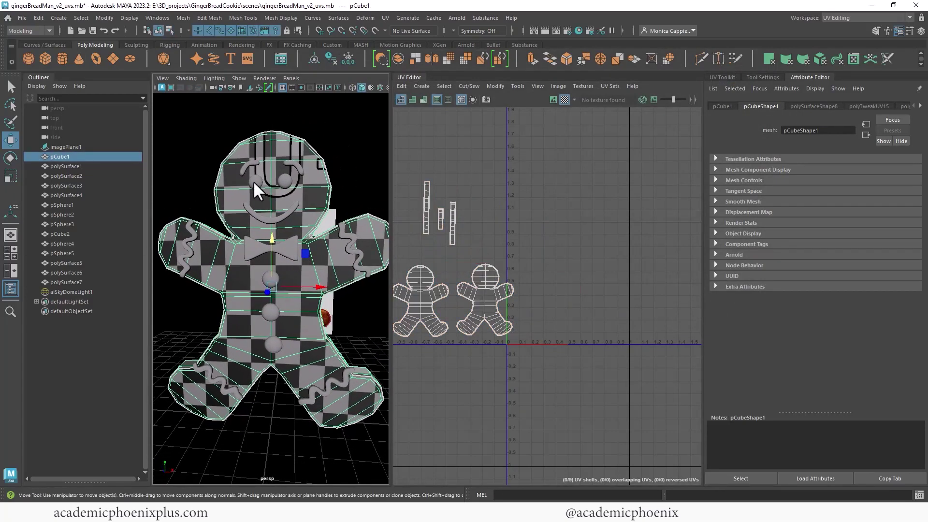
{"action": "left_click", "coordinate": [248, 164]}
{"action": "key", "text": "q"}
{"action": "left_click", "coordinate": [301, 171], "text": "shift"}
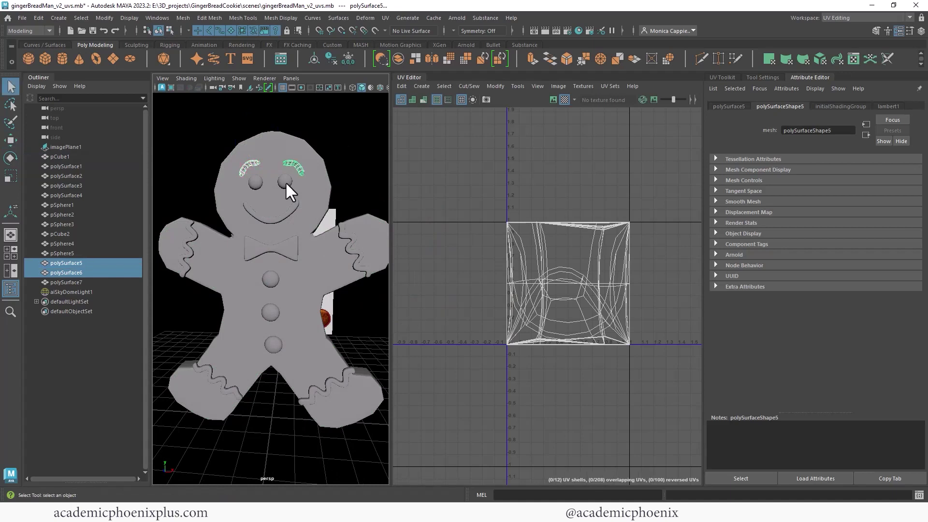
{"action": "left_click", "coordinate": [285, 181], "text": "shift"}
{"action": "left_click", "coordinate": [256, 184], "text": "shift"}
{"action": "left_click", "coordinate": [272, 215], "text": "shift"}
{"action": "left_click", "coordinate": [289, 244], "text": "shift"}
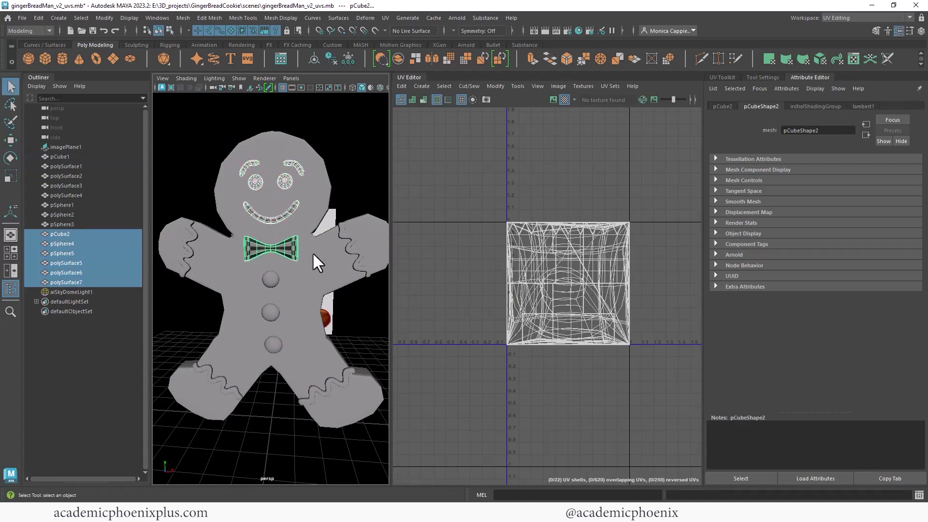
Add the three buttons and the four wavy icing strips on the arms and legs to the selection.
{"action": "left_click", "coordinate": [363, 266], "text": "shift"}
{"action": "left_click", "coordinate": [270, 280], "text": "shift"}
{"action": "left_click", "coordinate": [270, 312], "text": "shift"}
{"action": "left_click", "coordinate": [272, 344], "text": "shift"}
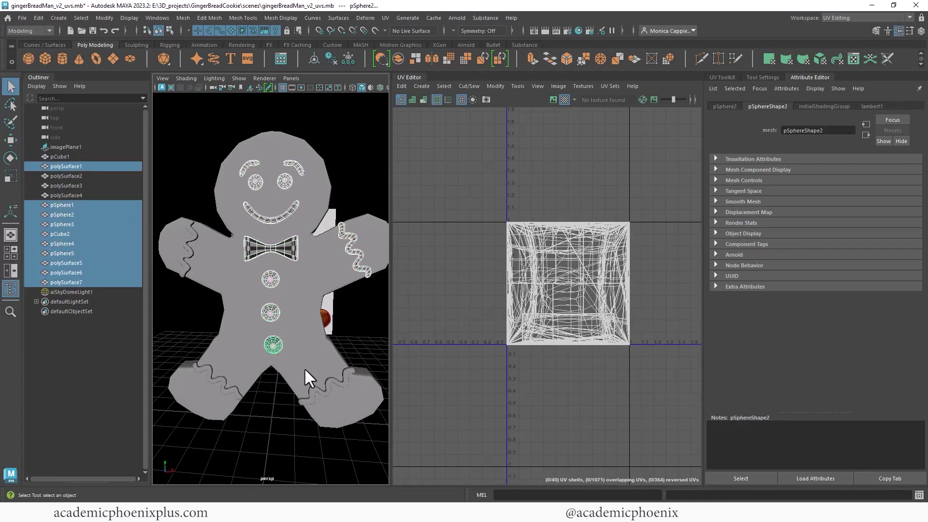
{"action": "left_click", "coordinate": [332, 386], "text": "shift"}
{"action": "left_click", "coordinate": [237, 393], "text": "shift"}
{"action": "left_click", "coordinate": [187, 265], "text": "shift"}
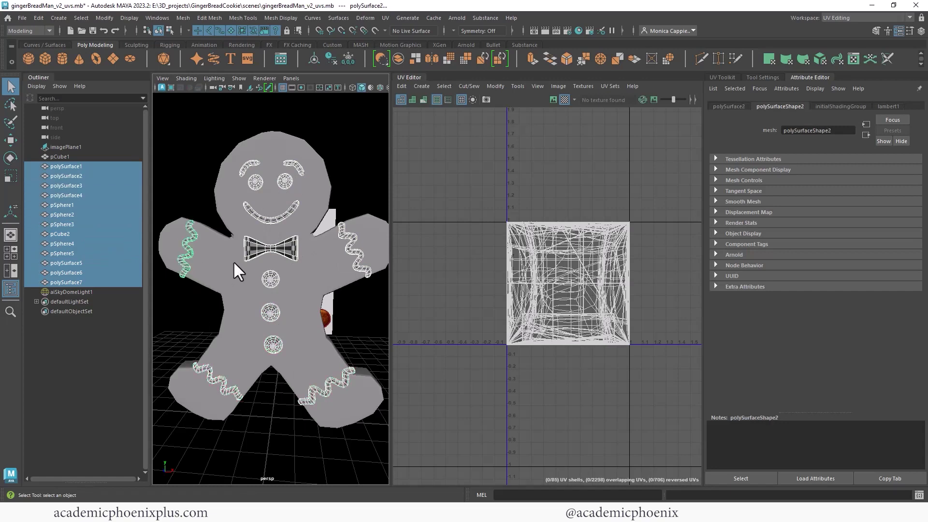
Apply planar UV mapping to the selected decorations, projected from the Z axis and fitted to the bounding box.
{"action": "left_click", "coordinate": [385, 18]}
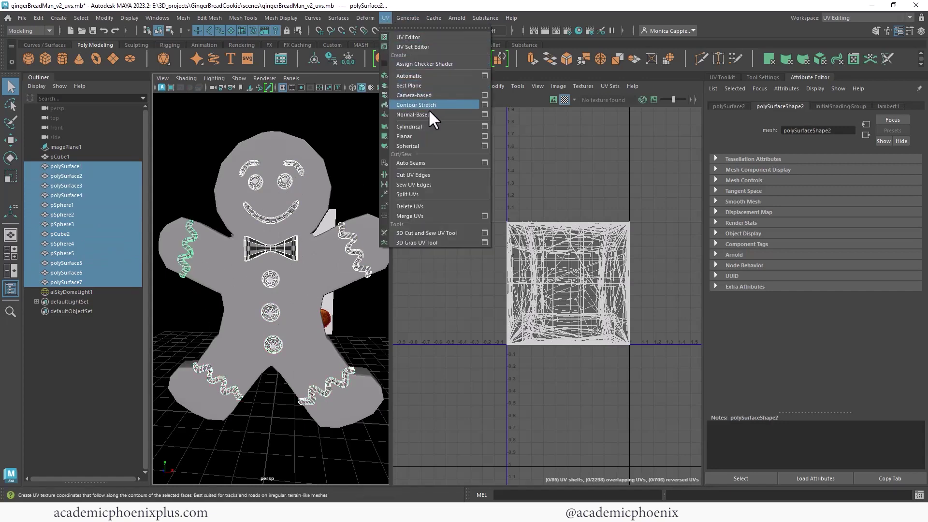
{"action": "left_click", "coordinate": [434, 137]}
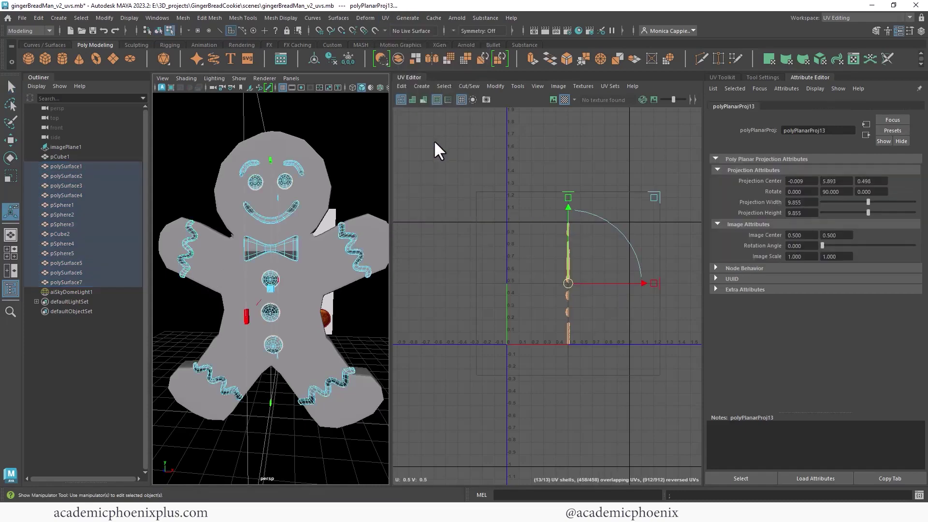
{"action": "left_click", "coordinate": [385, 17]}
{"action": "left_click", "coordinate": [485, 136]}
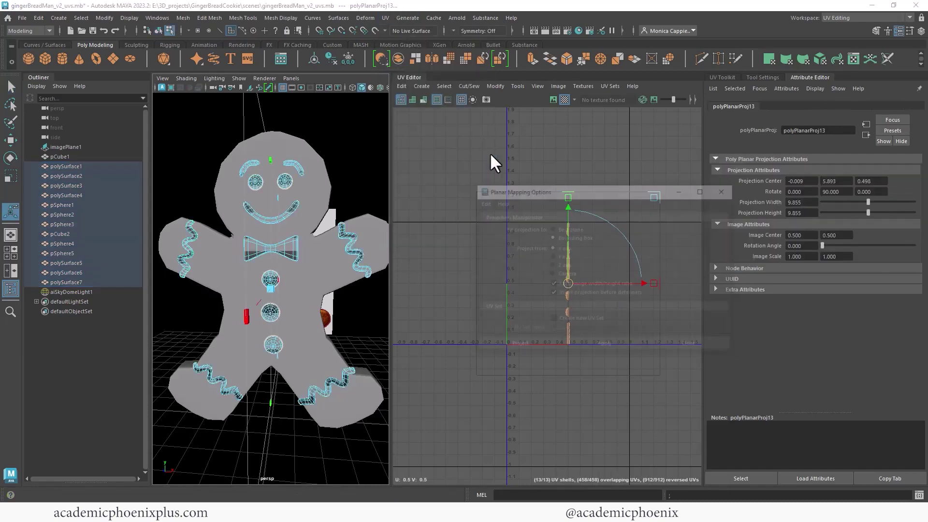
{"action": "left_click", "coordinate": [561, 265]}
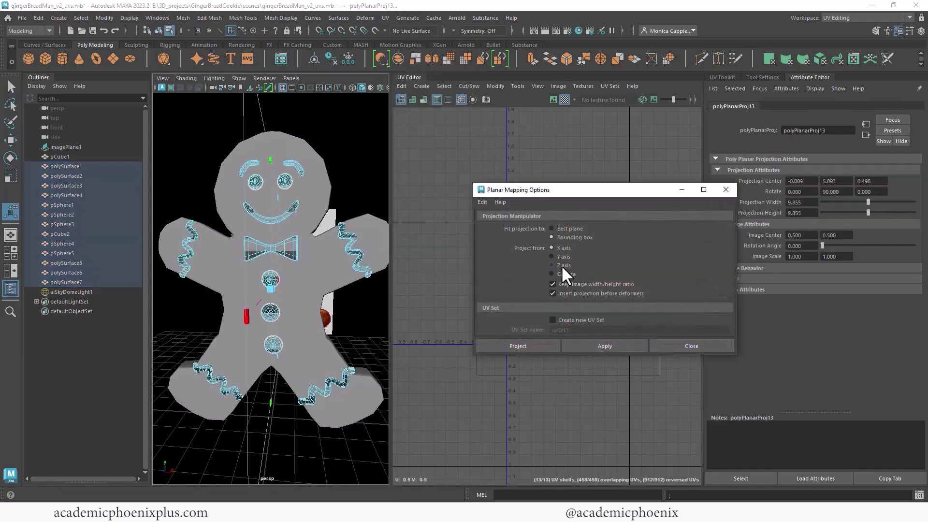
{"action": "left_click", "coordinate": [591, 344]}
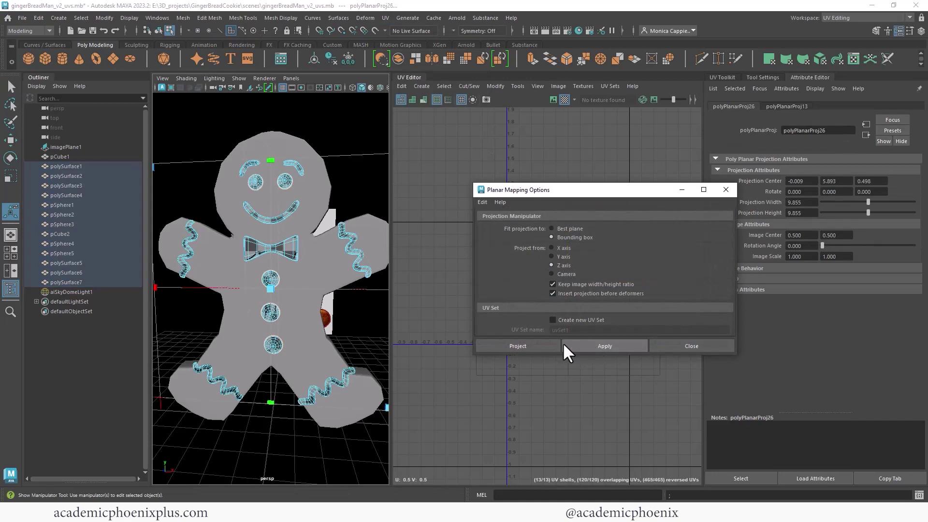
{"action": "left_click", "coordinate": [725, 189]}
Select the gingerbread body pCube1 and hide it, leaving only the decorations.
{"action": "left_click_drag", "start_coordinate": [328, 213], "coordinate": [285, 205], "text": "alt"}
{"action": "right_click_drag", "start_coordinate": [297, 193], "coordinate": [312, 187]}
{"action": "left_click", "coordinate": [309, 198]}
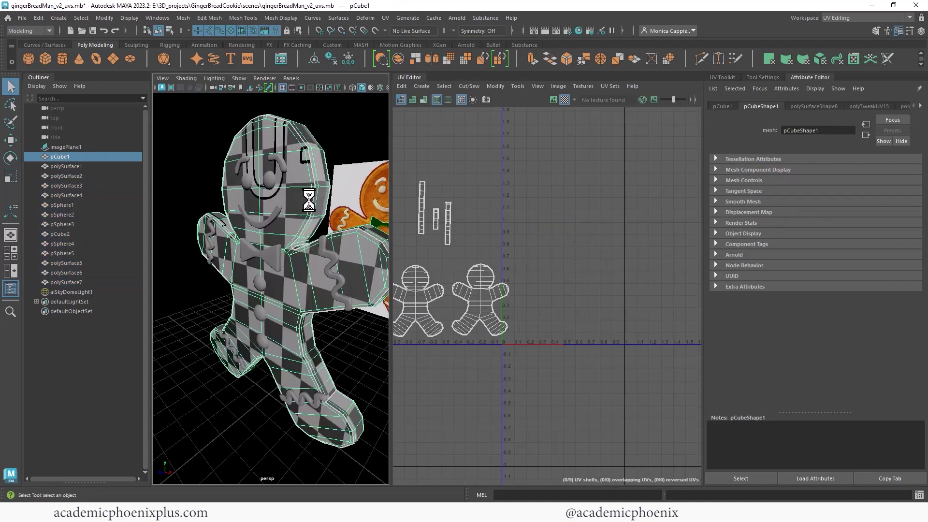
{"action": "key", "text": "ctrl+h"}
Delete the flat back faces of the smiling mouth, polySurface7.
{"action": "left_click_drag", "start_coordinate": [296, 191], "coordinate": [318, 285], "text": "alt"}
{"action": "left_click", "coordinate": [231, 143]}
{"action": "right_click_drag", "start_coordinate": [319, 285], "coordinate": [303, 331], "text": "alt"}
{"action": "left_click", "coordinate": [272, 324]}
{"action": "right_click", "coordinate": [281, 331]}
{"action": "left_click", "coordinate": [291, 237]}
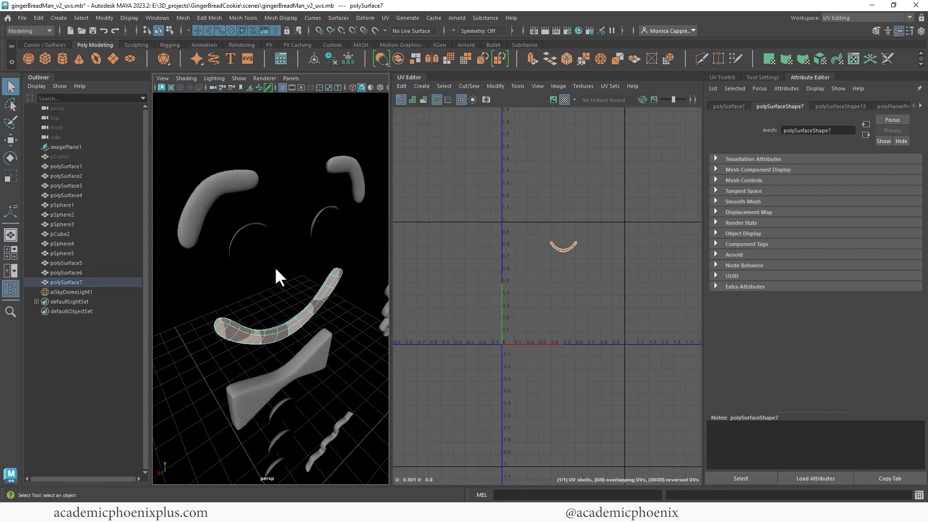
{"action": "left_click", "coordinate": [225, 325]}
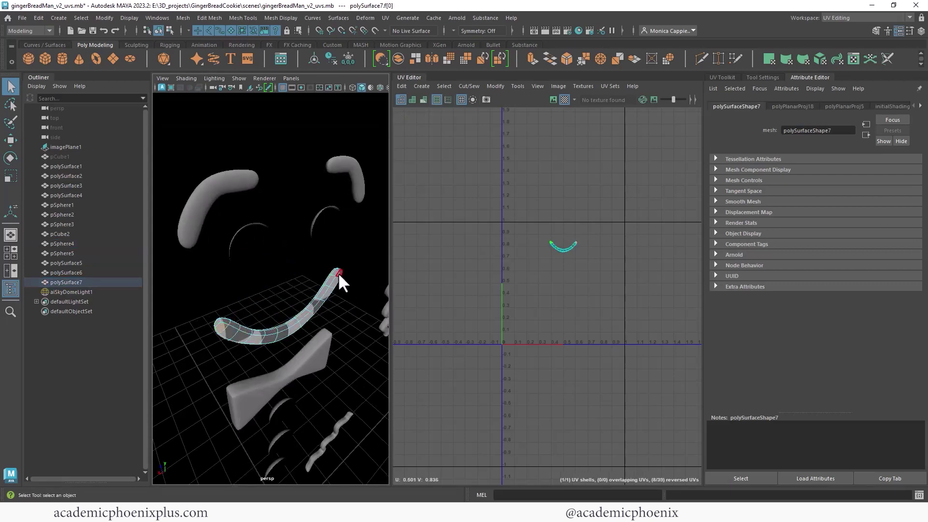
{"action": "key", "text": "Delete"}
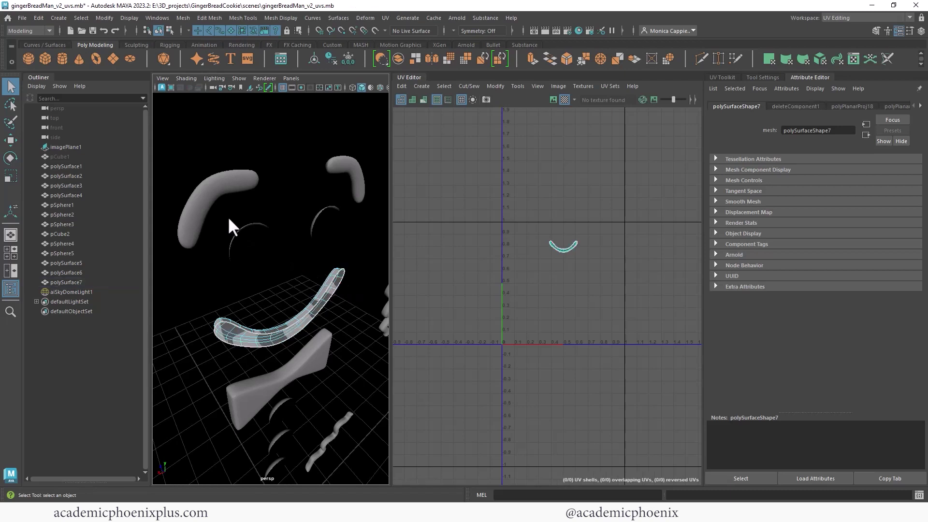
Delete the hidden back faces of the eyebrow polySurface5.
{"action": "left_click", "coordinate": [204, 211]}
{"action": "right_click_drag", "start_coordinate": [205, 211], "coordinate": [204, 237]}
{"action": "left_click", "coordinate": [188, 236]}
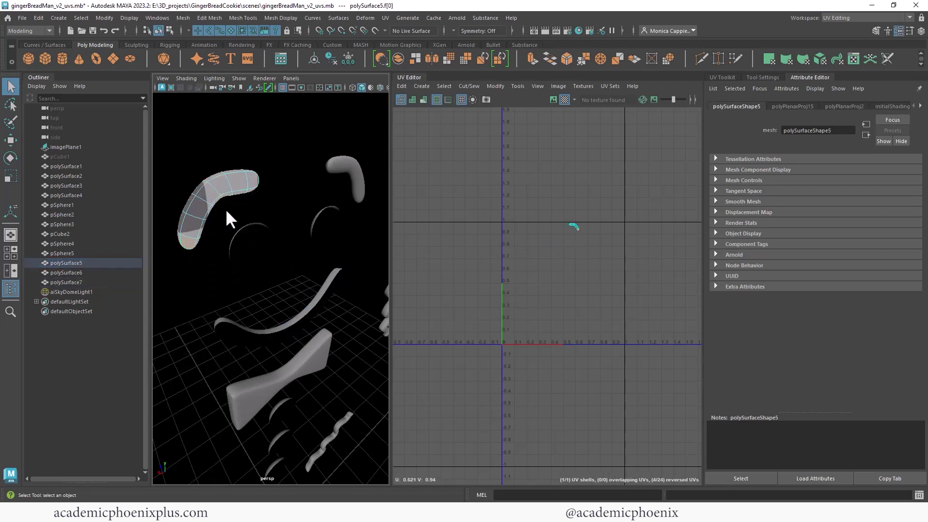
{"action": "double_click", "coordinate": [249, 183], "text": "shift"}
{"action": "key", "text": "Delete"}
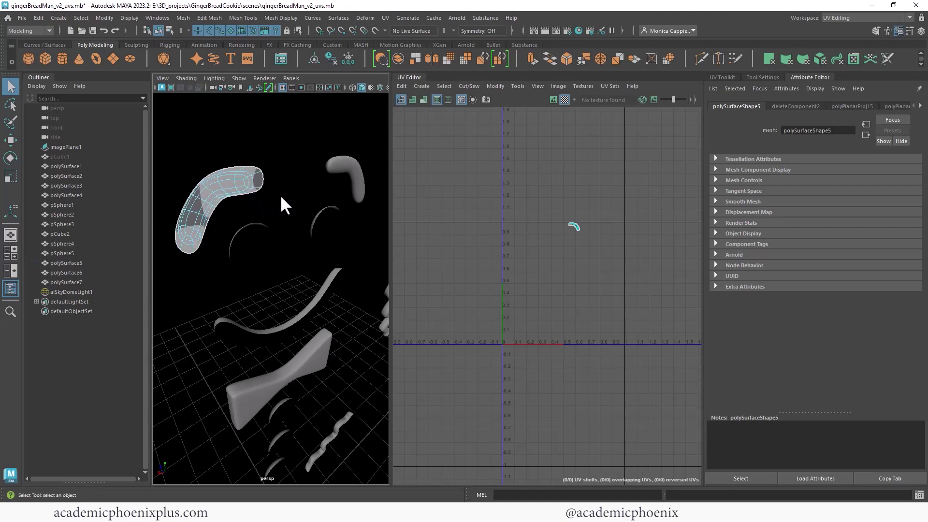
Remove the back faces from the other eyebrow, polySurface6.
{"action": "left_click", "coordinate": [351, 172]}
{"action": "left_click_drag", "start_coordinate": [352, 172], "coordinate": [317, 181], "text": "alt"}
{"action": "right_click_drag", "start_coordinate": [319, 180], "coordinate": [319, 207]}
{"action": "left_click", "coordinate": [302, 191]}
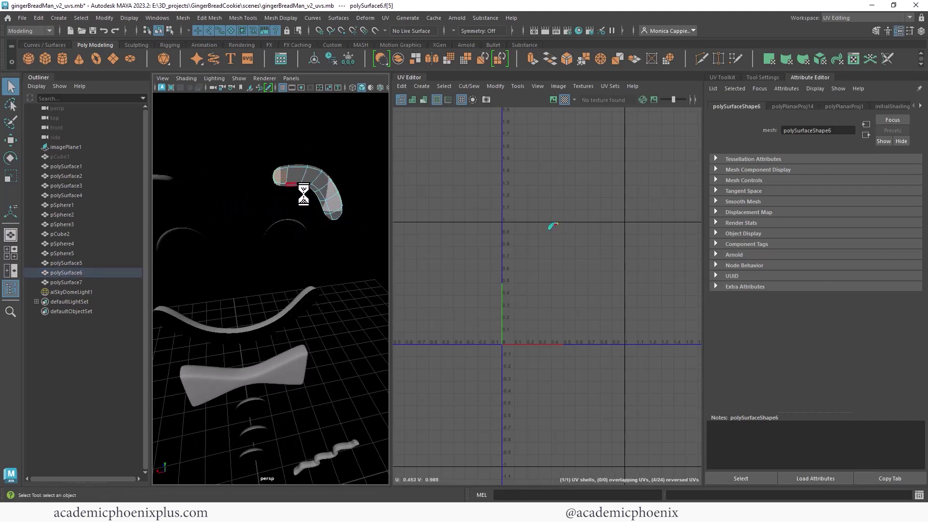
{"action": "double_click", "coordinate": [333, 216], "text": "shift"}
{"action": "key", "text": "Delete"}
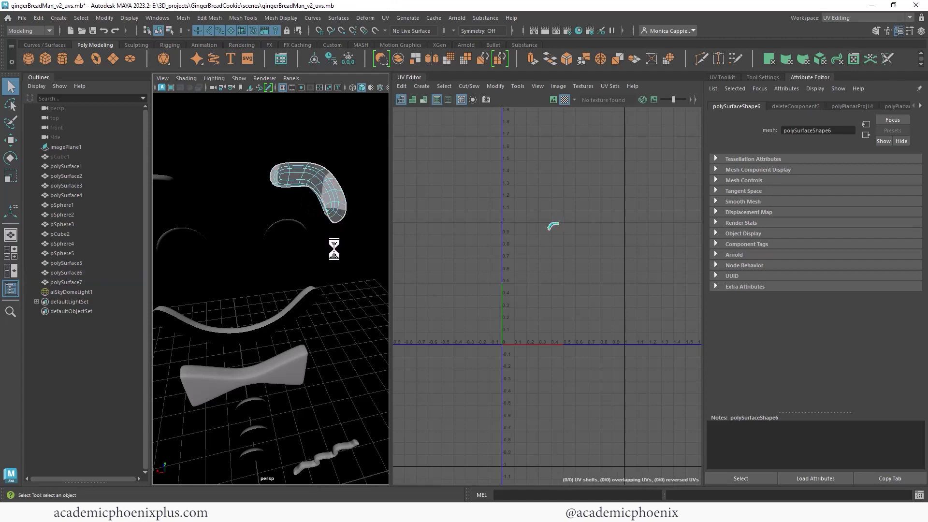
Select all back faces of the bow tie pCube2, delete them and return to object mode.
{"action": "right_click_drag", "start_coordinate": [291, 302], "coordinate": [263, 292], "text": "alt"}
{"action": "left_click_drag", "start_coordinate": [263, 292], "coordinate": [290, 303], "text": "alt"}
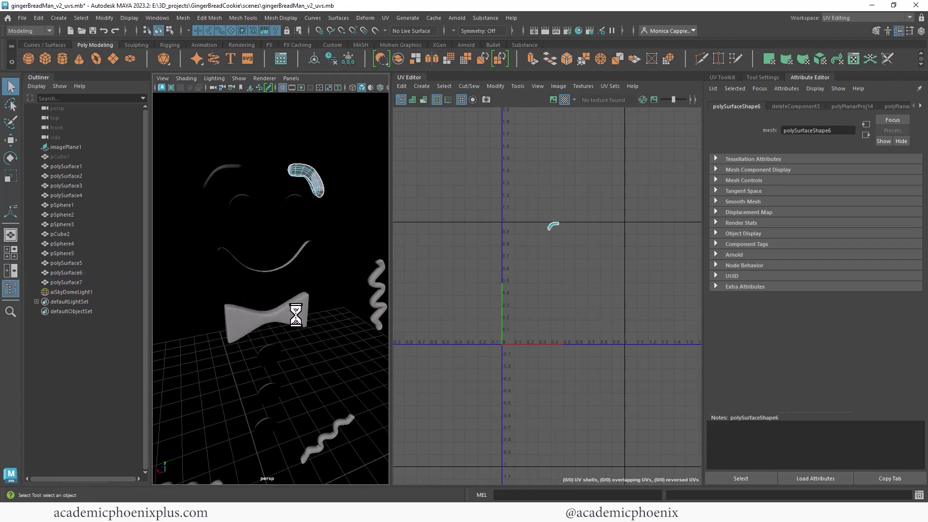
{"action": "left_click", "coordinate": [296, 314]}
{"action": "right_click_drag", "start_coordinate": [296, 315], "coordinate": [355, 315], "text": "alt"}
{"action": "right_click", "coordinate": [318, 331]}
{"action": "left_click", "coordinate": [318, 253]}
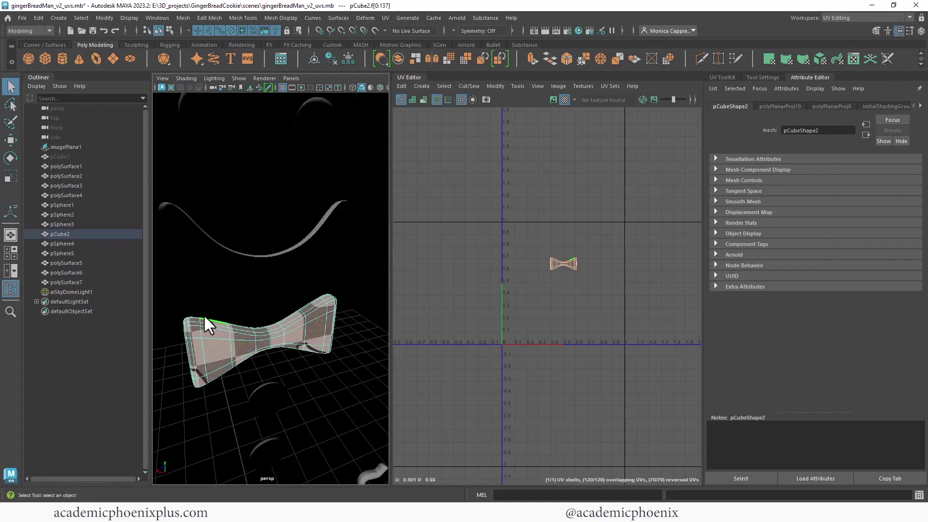
{"action": "left_click", "coordinate": [199, 327]}
{"action": "left_click", "coordinate": [329, 306]}
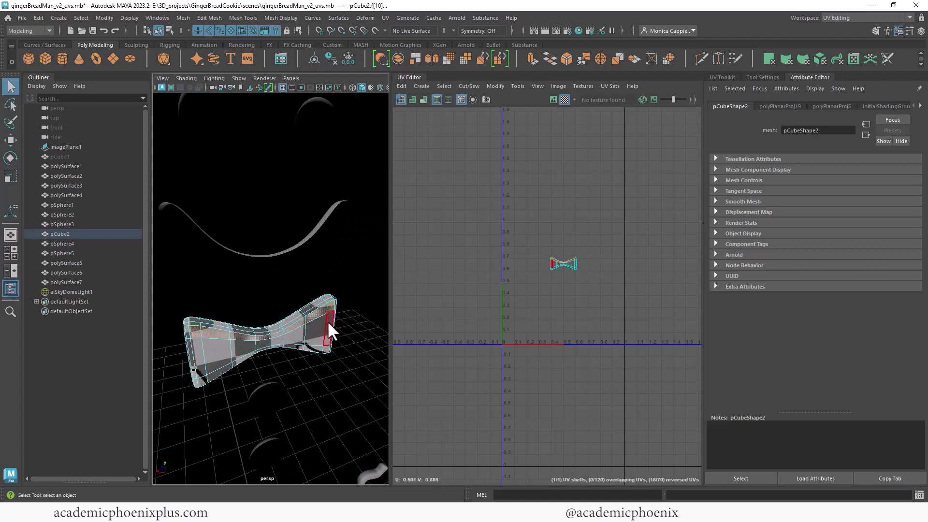
{"action": "double_click", "coordinate": [197, 345], "text": "shift"}
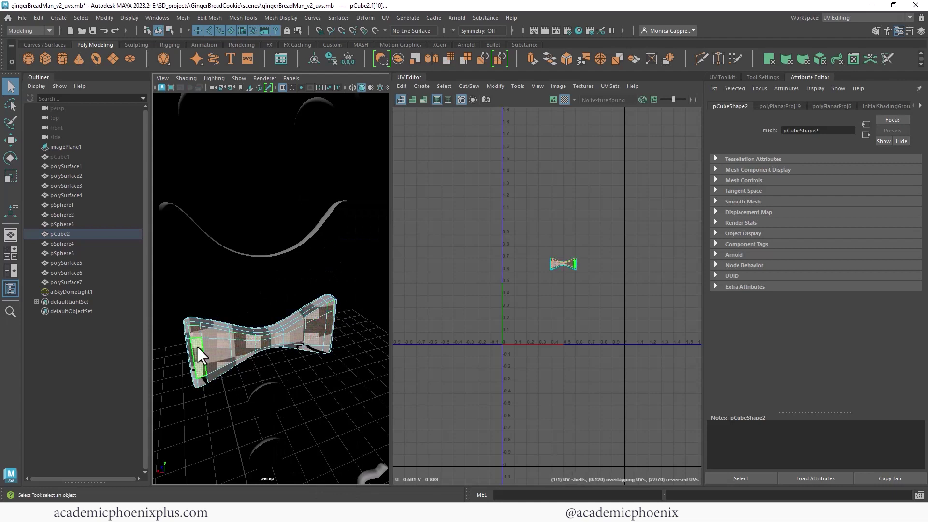
{"action": "double_click", "coordinate": [325, 344], "text": "shift"}
{"action": "key", "text": "Delete"}
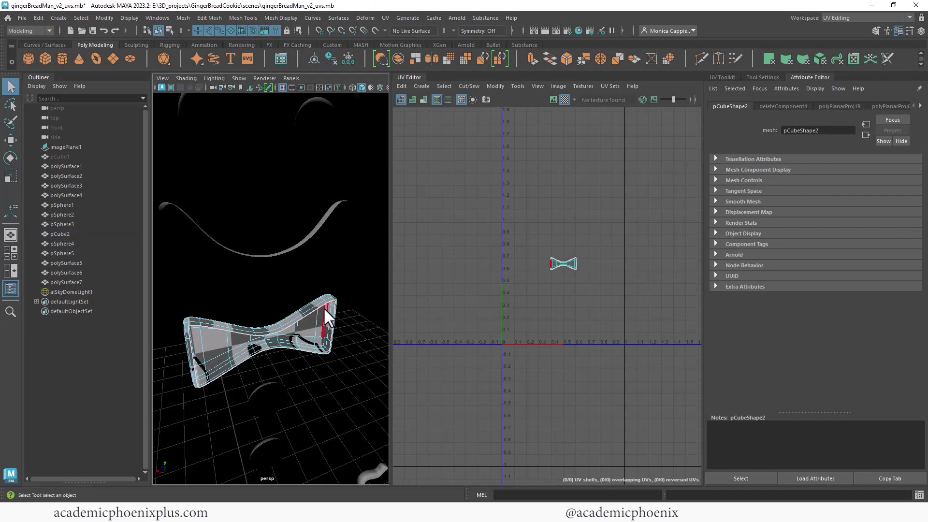
{"action": "right_click_drag", "start_coordinate": [323, 300], "coordinate": [364, 211]}
Select the run of back faces on the wavy arm icing strip polySurface2 and delete them.
{"action": "scroll", "coordinate": [304, 290], "scroll_direction": "down", "scroll_amount": 4}
{"action": "left_click_drag", "start_coordinate": [304, 290], "coordinate": [303, 288], "text": "alt"}
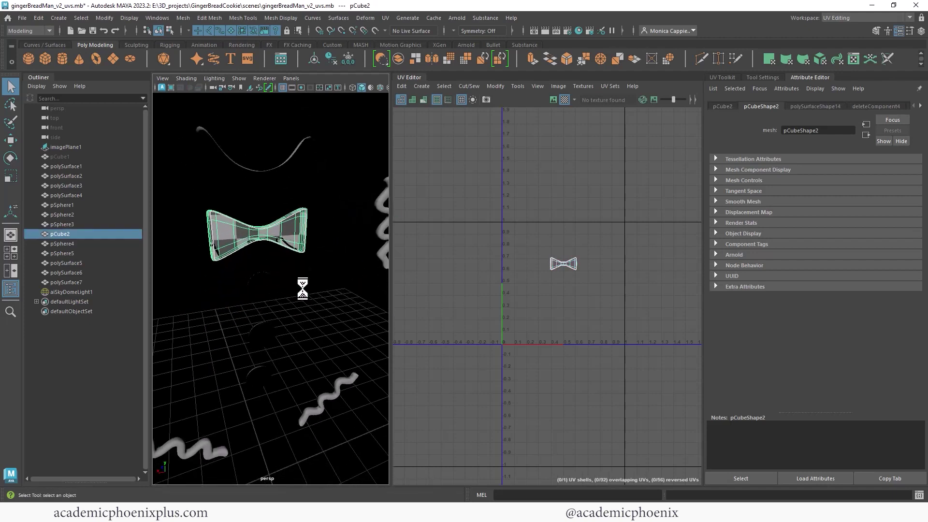
{"action": "middle_click_drag", "start_coordinate": [302, 289], "coordinate": [247, 303], "text": "alt"}
{"action": "left_click", "coordinate": [264, 290]}
{"action": "right_click_drag", "start_coordinate": [263, 290], "coordinate": [354, 271], "text": "alt"}
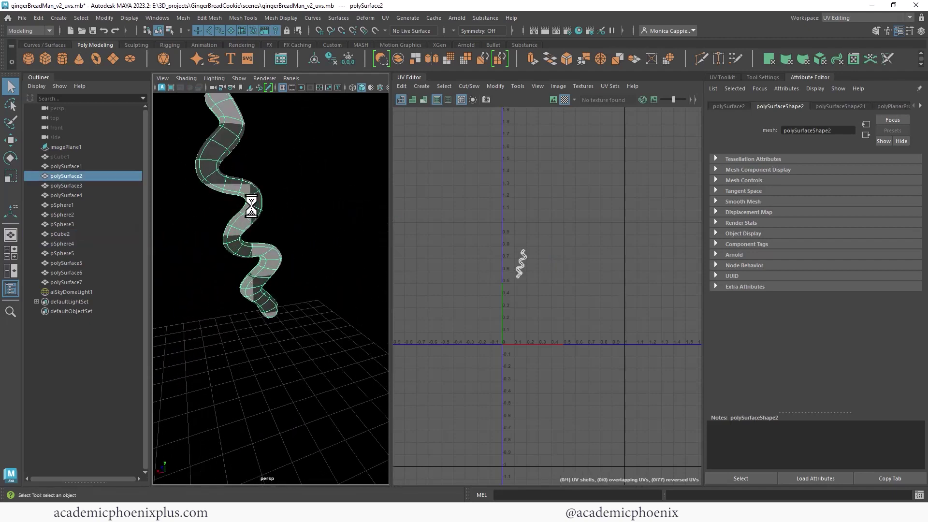
{"action": "right_click_drag", "start_coordinate": [252, 206], "coordinate": [246, 228]}
{"action": "middle_click_drag", "start_coordinate": [244, 200], "coordinate": [249, 226], "text": "alt"}
{"action": "left_click", "coordinate": [230, 130]}
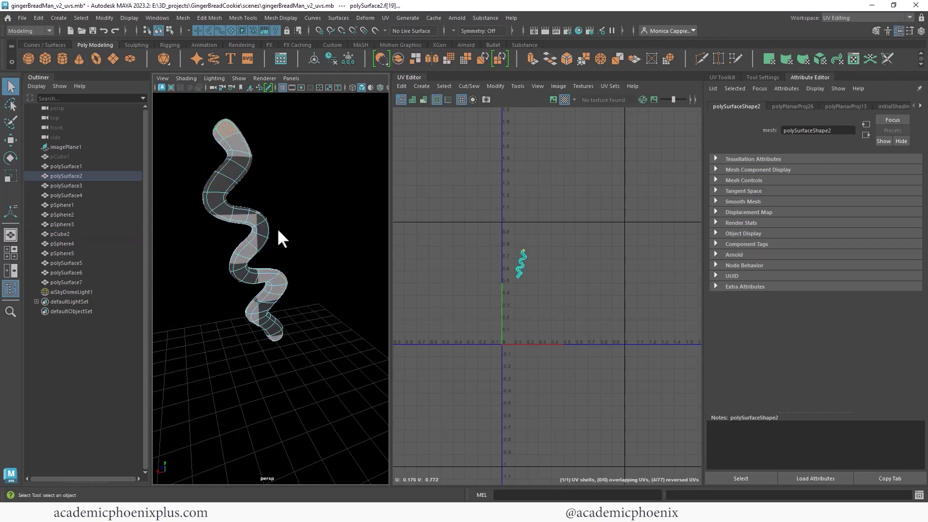
{"action": "double_click", "coordinate": [274, 333]}
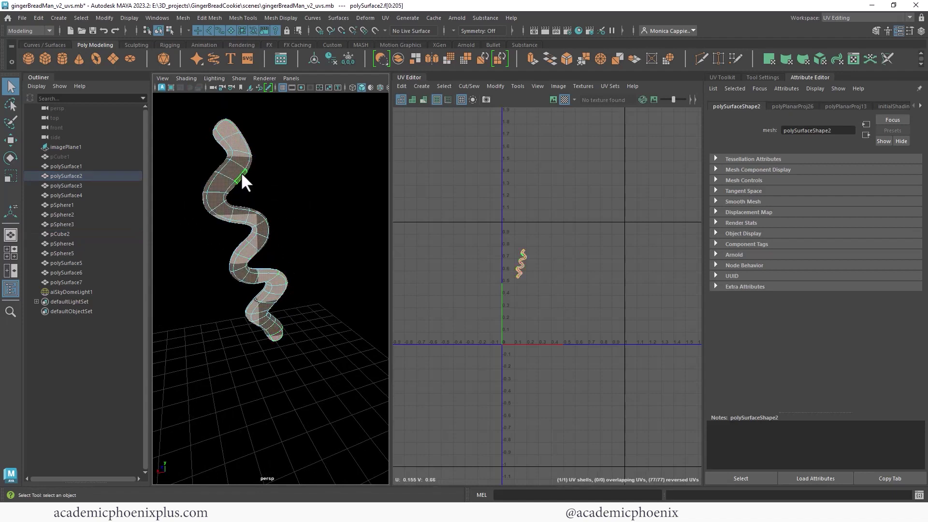
{"action": "left_click", "coordinate": [228, 129]}
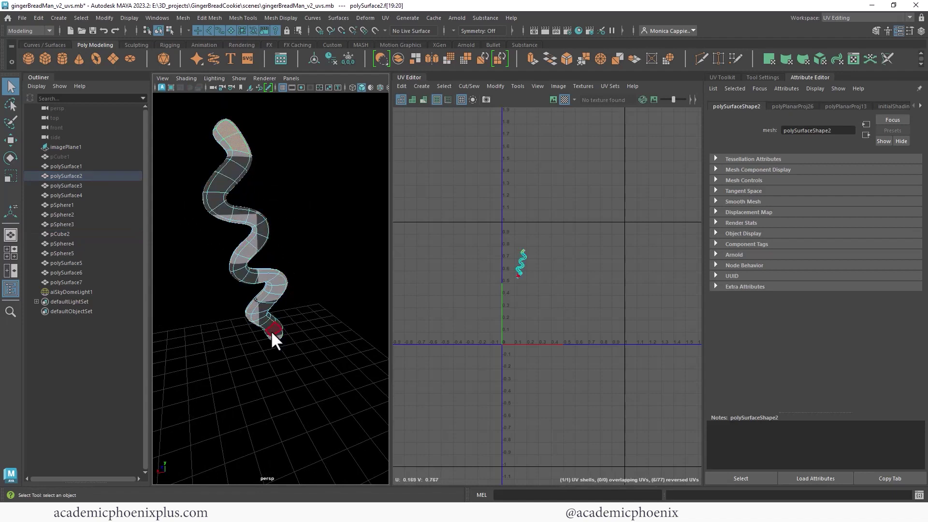
{"action": "key", "text": "Delete"}
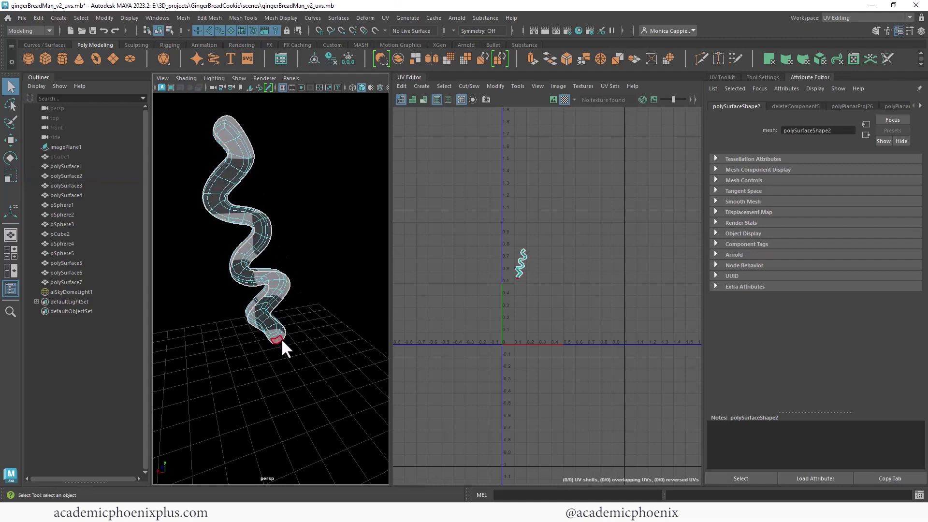
Delete the back faces along the full length of the wavy leg icing strip polySurface3.
{"action": "mouse_move", "coordinate": [290, 354]}
{"action": "left_mouse_down", "text": "alt"}
{"action": "mouse_move", "coordinate": [207, 313]}
{"action": "mouse_move", "coordinate": [285, 142]}
{"action": "mouse_move", "coordinate": [411, 308]}
{"action": "left_mouse_up", "text": "alt"}
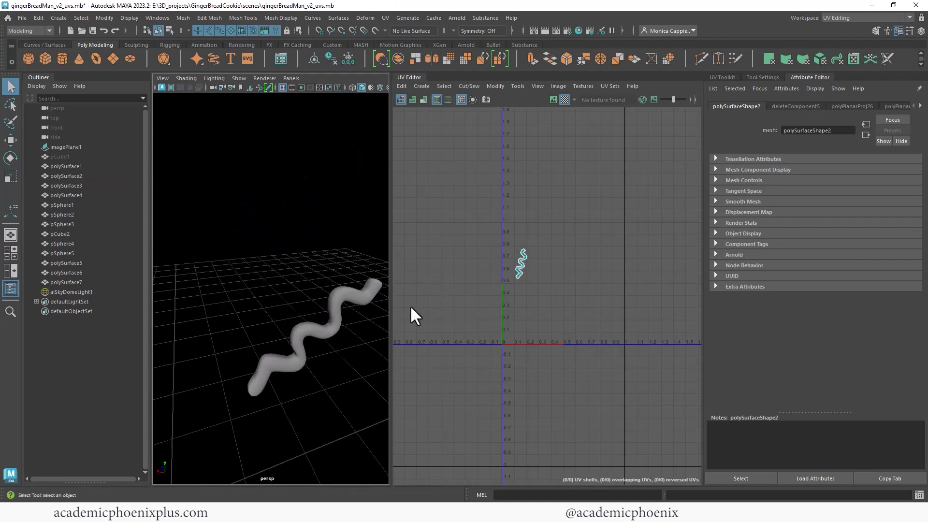
{"action": "left_click", "coordinate": [315, 346]}
{"action": "left_click_drag", "start_coordinate": [315, 346], "coordinate": [329, 354], "text": "alt"}
{"action": "left_click", "coordinate": [329, 355]}
{"action": "middle_click_drag", "start_coordinate": [295, 341], "coordinate": [268, 327], "text": "alt"}
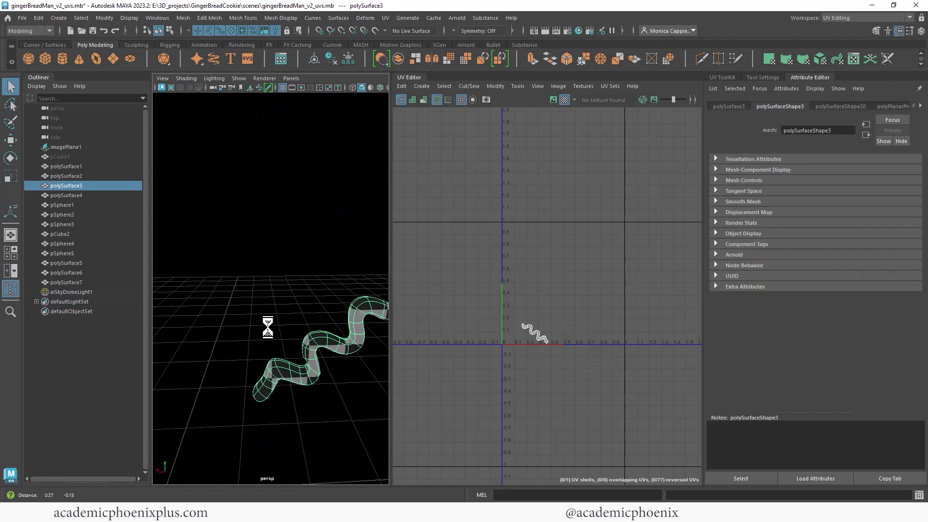
{"action": "left_click_drag", "start_coordinate": [267, 327], "coordinate": [300, 305], "text": "alt"}
{"action": "right_click_drag", "start_coordinate": [294, 226], "coordinate": [294, 253]}
{"action": "left_click", "coordinate": [198, 356]}
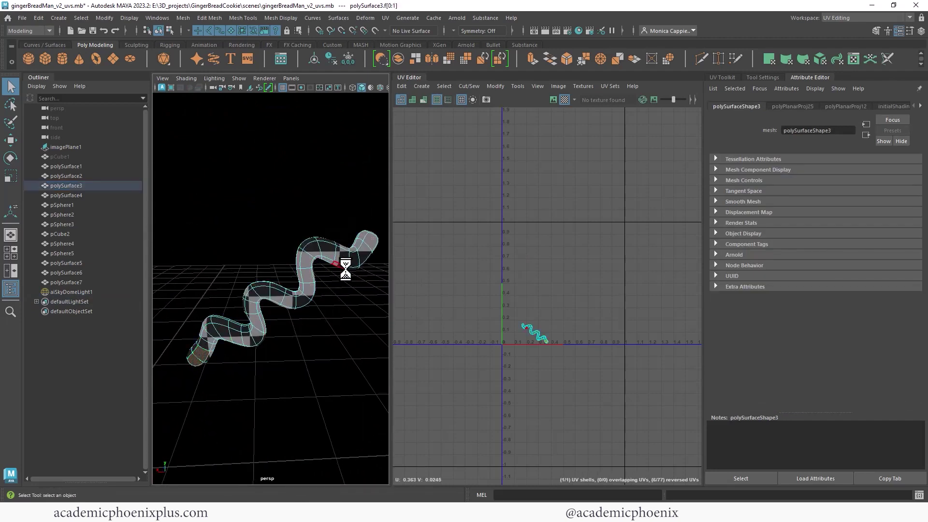
{"action": "double_click", "coordinate": [370, 240], "text": "shift"}
{"action": "key", "text": "Delete"}
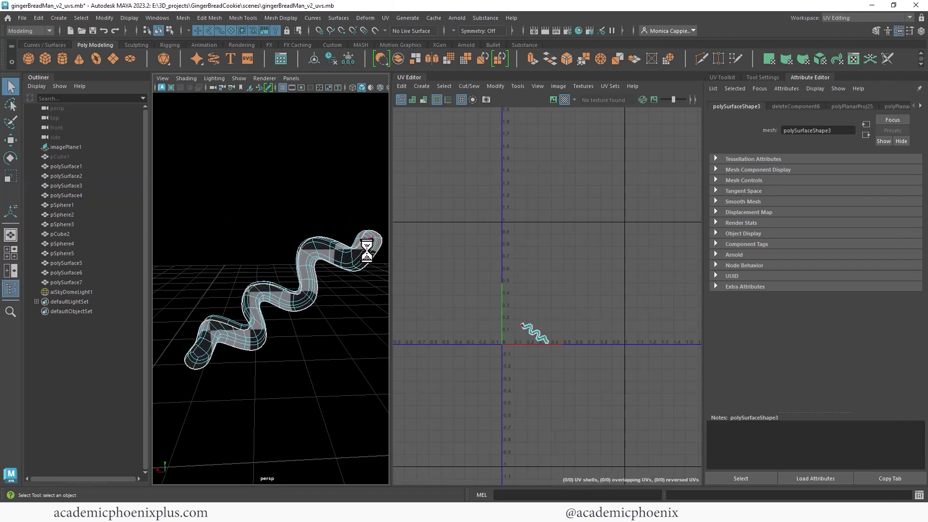
Delete the back faces of the other leg's wavy icing strip, polySurface4.
{"action": "right_click_drag", "start_coordinate": [325, 294], "coordinate": [226, 293], "text": "alt"}
{"action": "middle_click_drag", "start_coordinate": [226, 294], "coordinate": [342, 298], "text": "alt"}
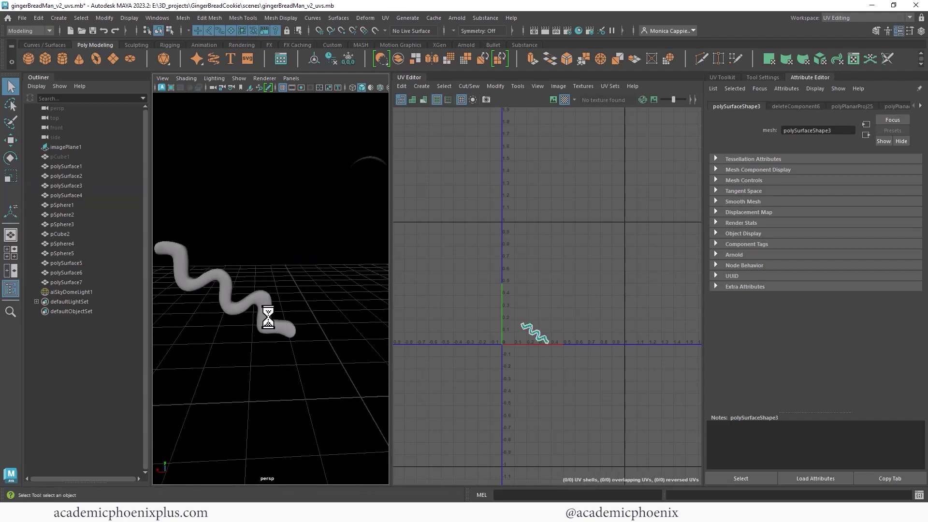
{"action": "left_click", "coordinate": [269, 318]}
{"action": "right_click_drag", "start_coordinate": [269, 316], "coordinate": [269, 306]}
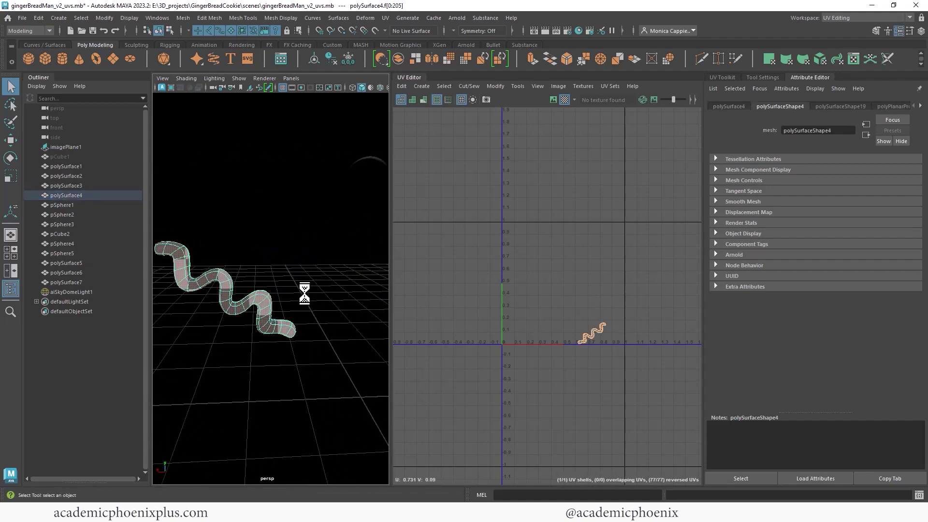
{"action": "left_click", "coordinate": [286, 330]}
{"action": "double_click", "coordinate": [163, 248], "text": "shift"}
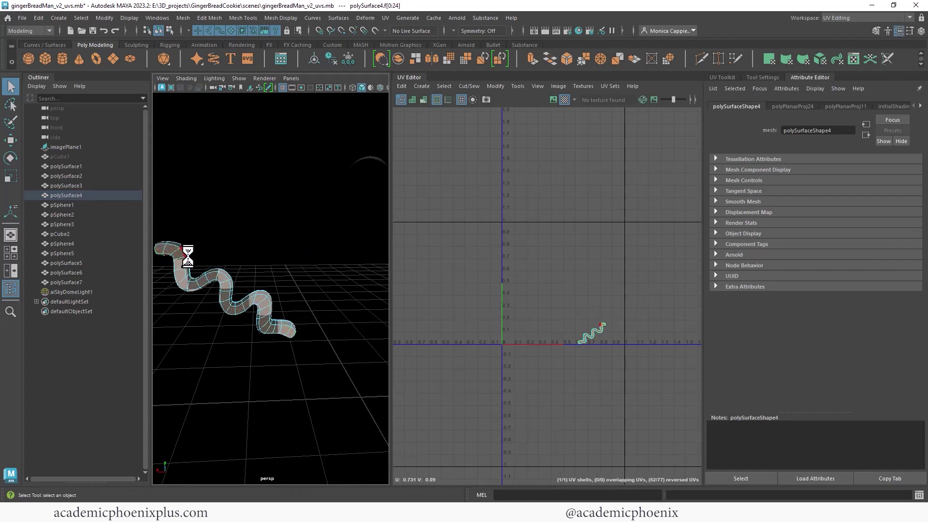
{"action": "key", "text": "Delete"}
Delete the back faces of the remaining arm icing strip polySurface1 and return to object mode.
{"action": "right_click_drag", "start_coordinate": [307, 256], "coordinate": [207, 215], "text": "alt"}
{"action": "middle_click_drag", "start_coordinate": [207, 216], "coordinate": [261, 308], "text": "alt"}
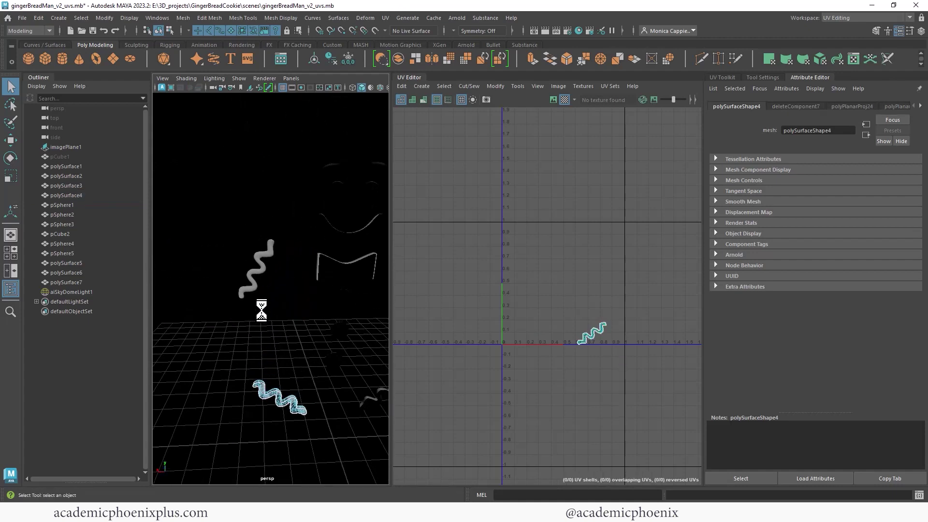
{"action": "right_click_drag", "start_coordinate": [261, 308], "coordinate": [228, 292], "text": "alt"}
{"action": "left_click", "coordinate": [244, 287]}
{"action": "left_click", "coordinate": [219, 296]}
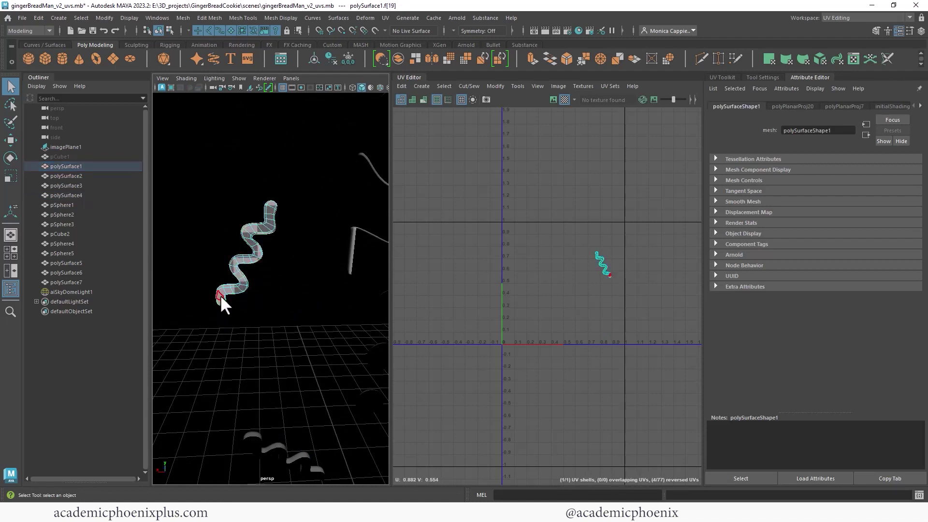
{"action": "key", "text": "Delete"}
{"action": "right_click", "coordinate": [268, 209]}
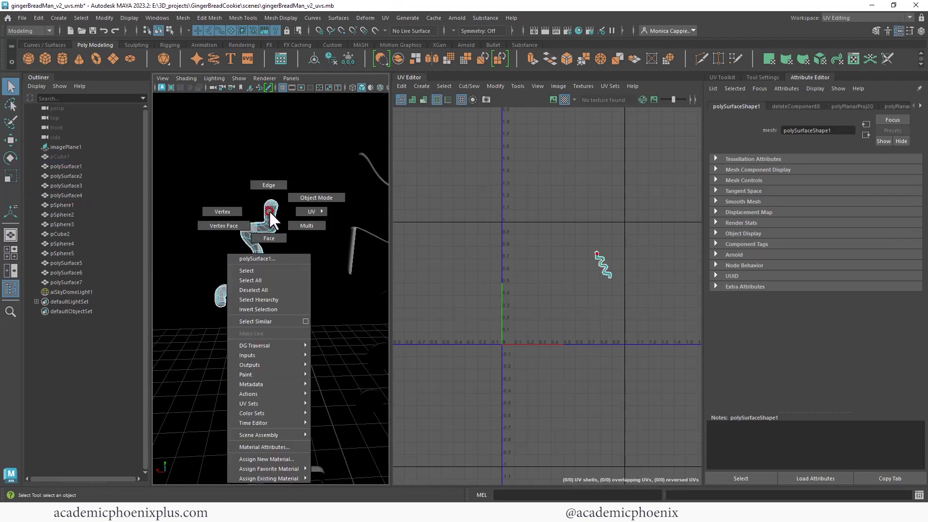
{"action": "right_click_drag", "start_coordinate": [269, 209], "coordinate": [263, 233]}
{"action": "left_click_drag", "start_coordinate": [263, 233], "coordinate": [462, 253], "text": "alt"}
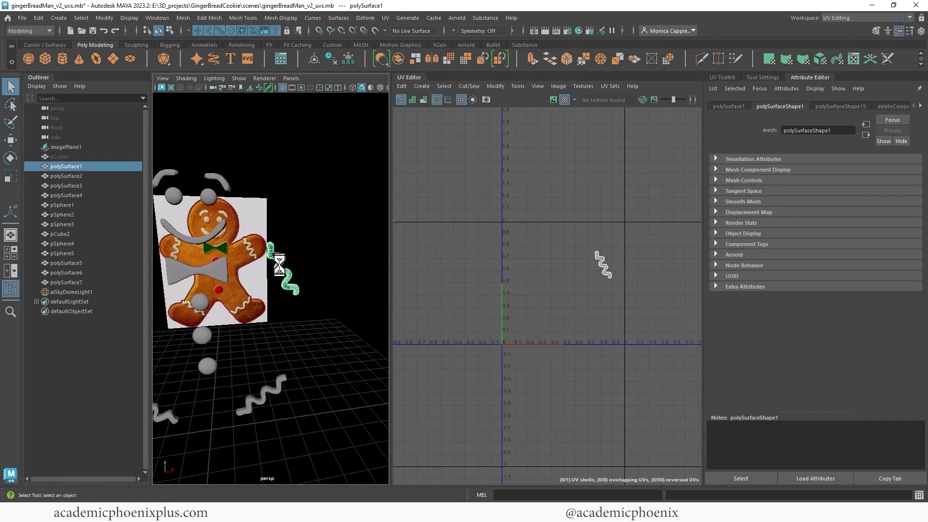
Select the hidden gingerbread body pCube1 and make it visible again.
{"action": "left_click_drag", "start_coordinate": [280, 265], "coordinate": [285, 338], "text": "alt"}
{"action": "right_click_drag", "start_coordinate": [332, 307], "coordinate": [313, 276], "text": "alt"}
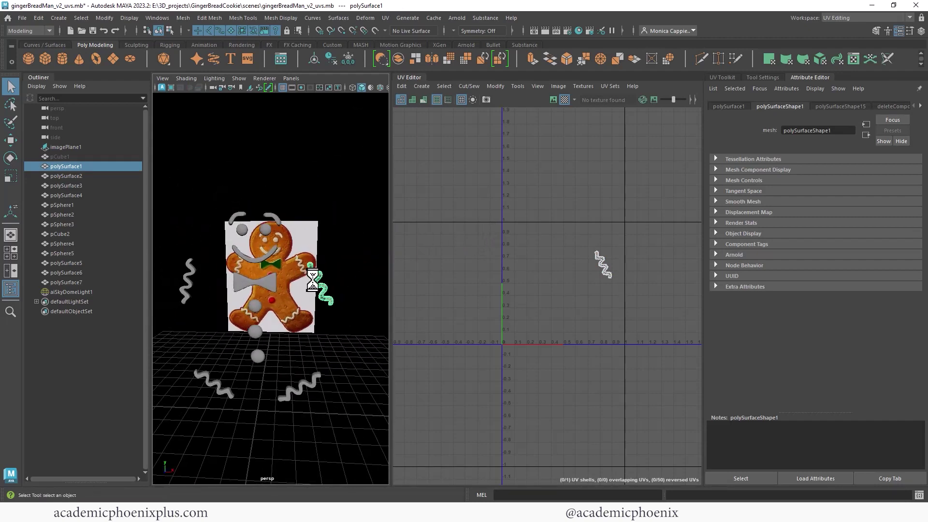
{"action": "middle_click_drag", "start_coordinate": [313, 276], "coordinate": [326, 281], "text": "alt"}
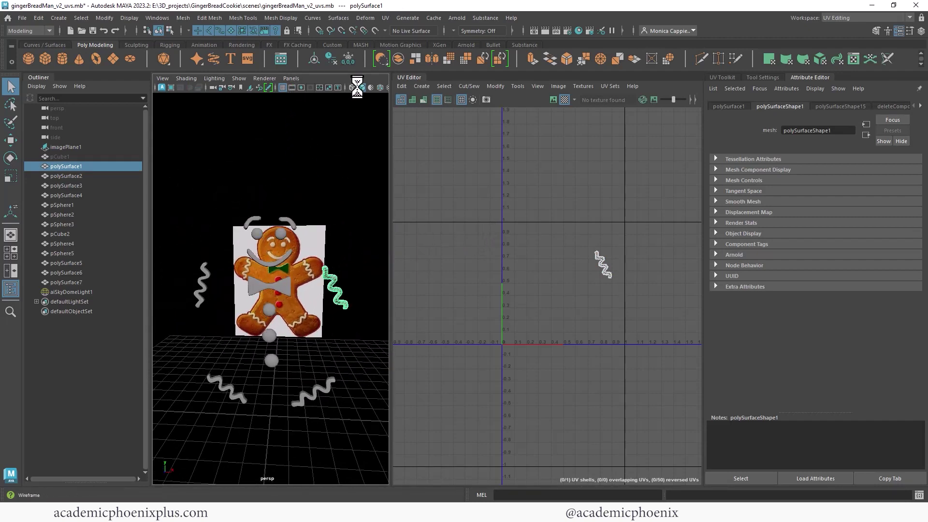
{"action": "left_click", "coordinate": [111, 157]}
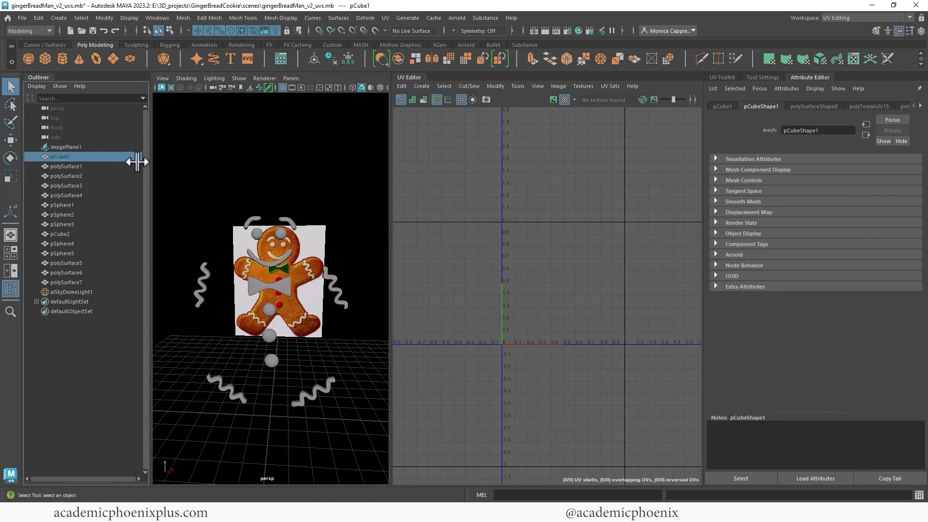
{"action": "key", "text": "shift+h"}
Select the body and all decorations together, delete their construction history and freeze their transformations.
{"action": "right_click_drag", "start_coordinate": [315, 256], "coordinate": [255, 245], "text": "alt"}
{"action": "left_click_drag", "start_coordinate": [255, 244], "coordinate": [326, 320]}
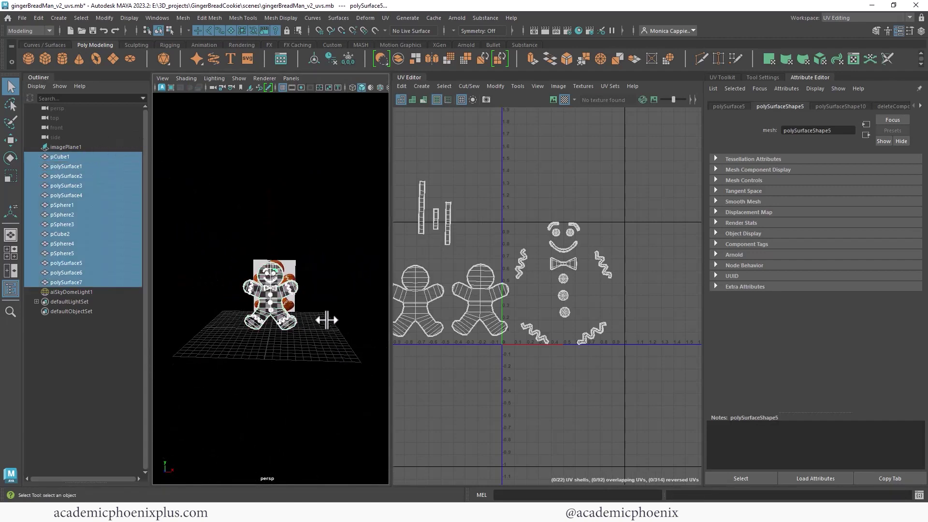
{"action": "right_click_drag", "start_coordinate": [548, 276], "coordinate": [580, 265], "text": "alt"}
{"action": "middle_click_drag", "start_coordinate": [580, 265], "coordinate": [587, 241], "text": "alt"}
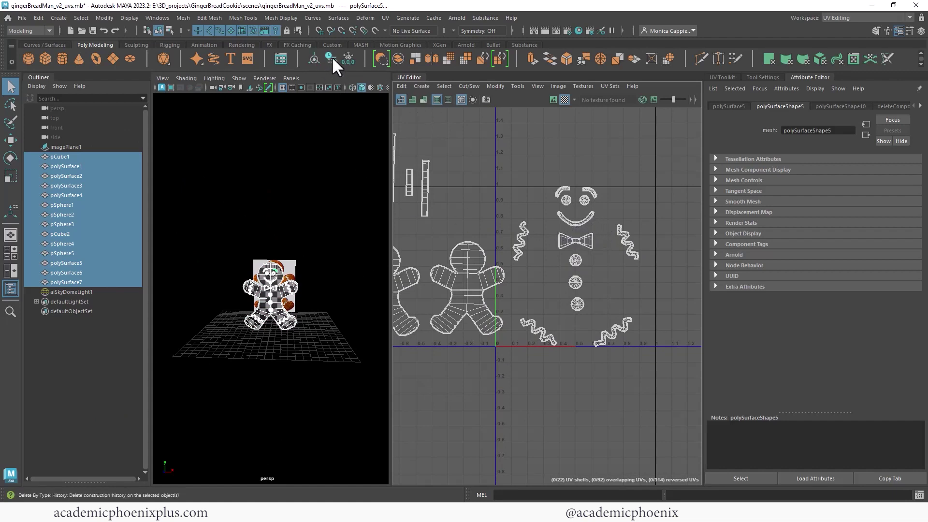
{"action": "left_click", "coordinate": [348, 58]}
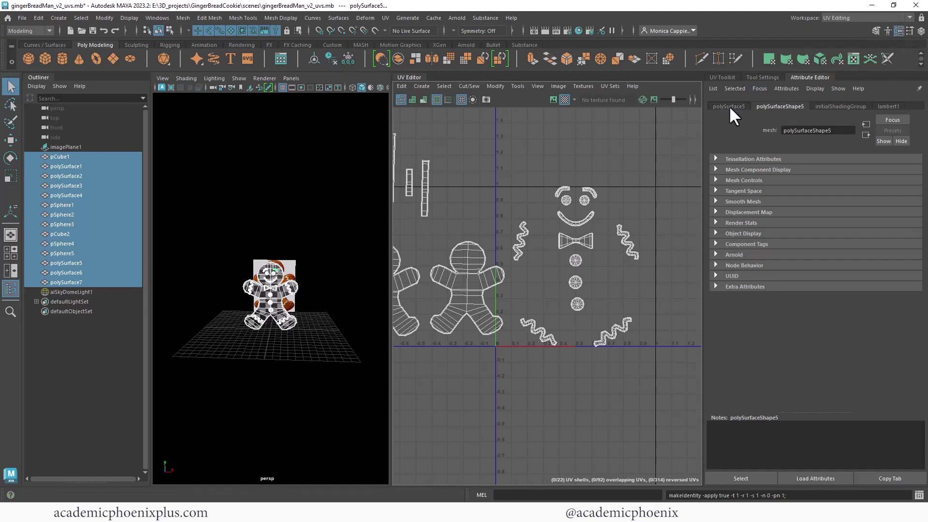
Sample the current texel density at map size 1024, apply it to all selected shells, and inspect the checker pattern on the model.
{"action": "left_click", "coordinate": [722, 77]}
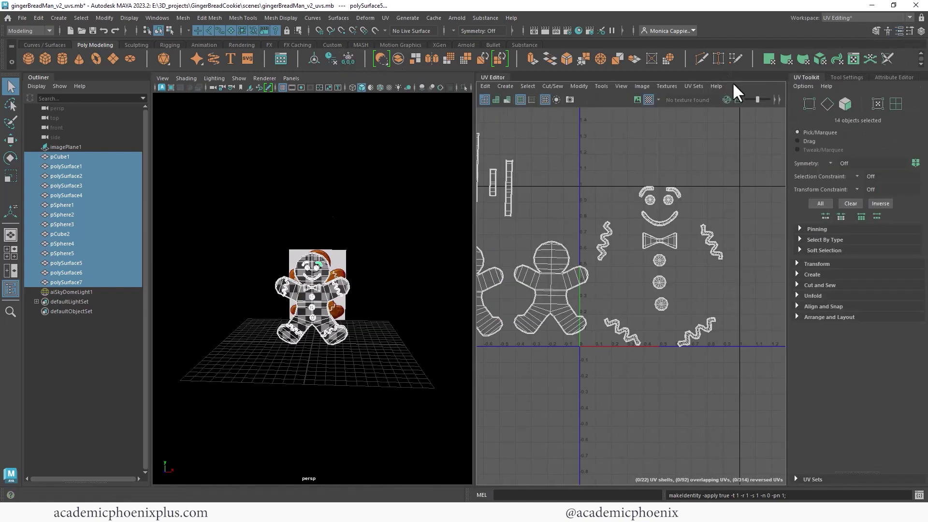
{"action": "left_click", "coordinate": [798, 264]}
{"action": "scroll", "coordinate": [908, 290], "scroll_direction": "down", "scroll_amount": 4}
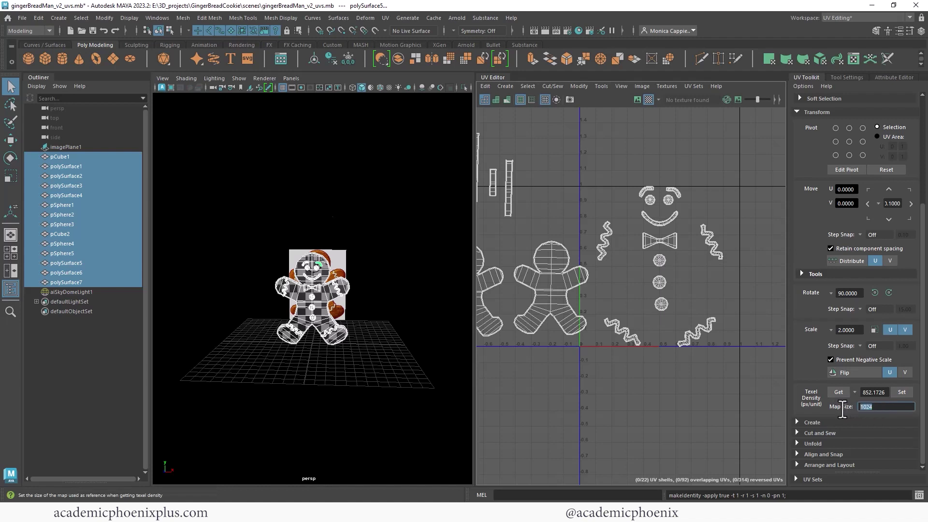
{"action": "left_click", "coordinate": [840, 392]}
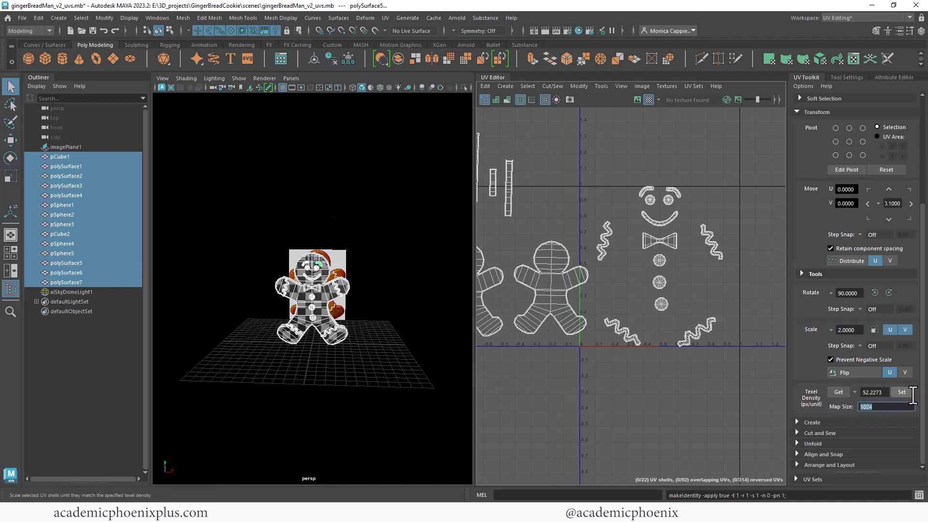
{"action": "left_click", "coordinate": [902, 392]}
{"action": "middle_click_drag", "start_coordinate": [579, 250], "coordinate": [633, 242], "text": "alt"}
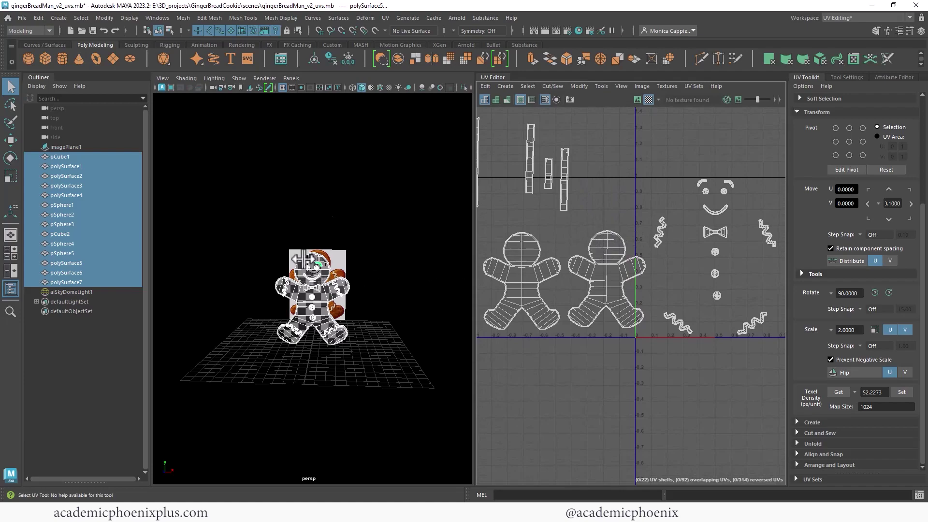
{"action": "right_click_drag", "start_coordinate": [303, 260], "coordinate": [480, 290], "text": "alt"}
{"action": "mouse_move", "coordinate": [374, 311]}
{"action": "left_mouse_down", "text": "alt"}
{"action": "mouse_move", "coordinate": [334, 311]}
{"action": "mouse_move", "coordinate": [381, 311]}
{"action": "left_mouse_up", "text": "alt"}
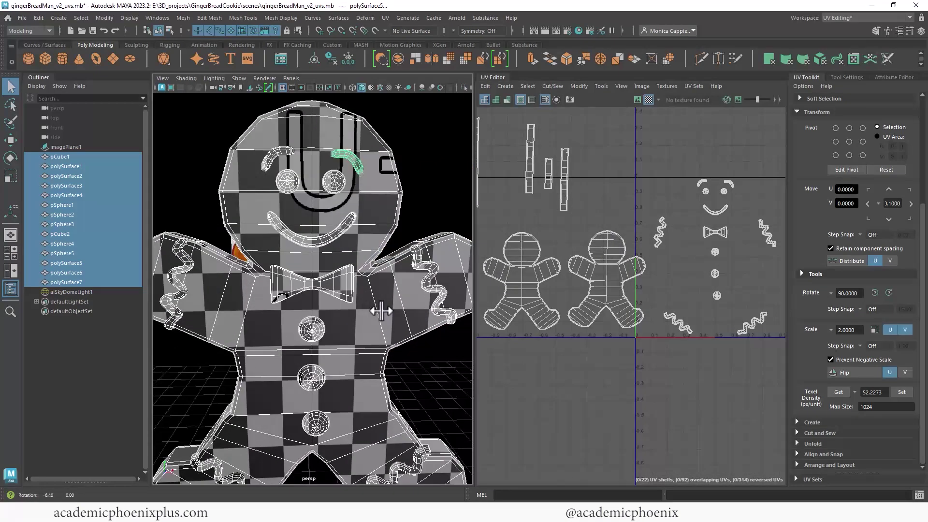
{"action": "right_click_drag", "start_coordinate": [421, 305], "coordinate": [360, 299], "text": "alt"}
Select all decoration UV shells together and move them outside the 0–1 tile, past its right edge.
{"action": "right_click_drag", "start_coordinate": [743, 303], "coordinate": [667, 280], "text": "alt"}
{"action": "middle_click_drag", "start_coordinate": [696, 273], "coordinate": [593, 273], "text": "alt"}
{"action": "right_click_drag", "start_coordinate": [631, 254], "coordinate": [637, 288]}
{"action": "left_click_drag", "start_coordinate": [704, 354], "coordinate": [573, 185]}
{"action": "key", "text": "w"}
{"action": "left_click_drag", "start_coordinate": [625, 273], "coordinate": [735, 269]}
Select both gingerbread body UV shells and move them together into the lower part of the 0–1 tile.
{"action": "right_click_drag", "start_coordinate": [597, 270], "coordinate": [575, 263], "text": "alt"}
{"action": "middle_click_drag", "start_coordinate": [574, 262], "coordinate": [628, 263], "text": "alt"}
{"action": "left_click", "coordinate": [606, 299]}
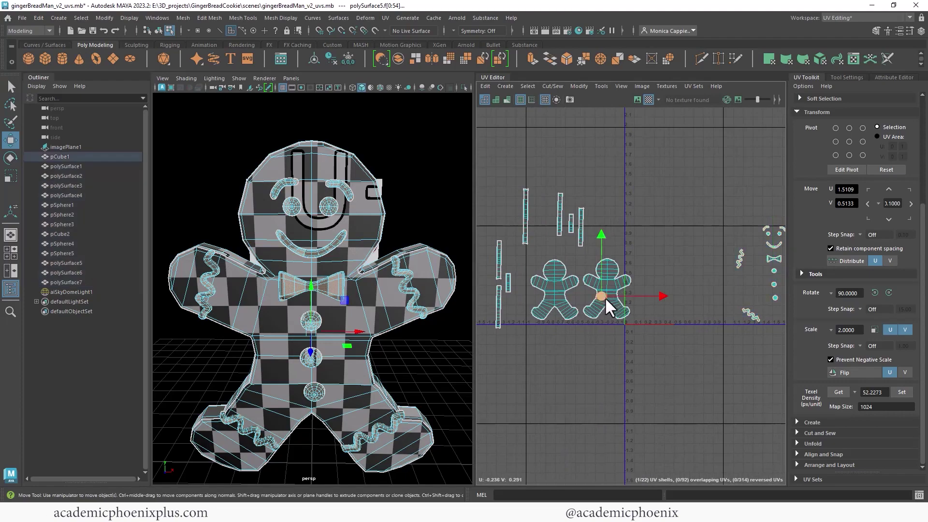
{"action": "left_click", "coordinate": [555, 299], "text": "shift"}
{"action": "left_click_drag", "start_coordinate": [592, 291], "coordinate": [673, 288]}
{"action": "right_click_drag", "start_coordinate": [648, 333], "coordinate": [762, 302], "text": "alt"}
{"action": "middle_click_drag", "start_coordinate": [646, 307], "coordinate": [630, 313], "text": "alt"}
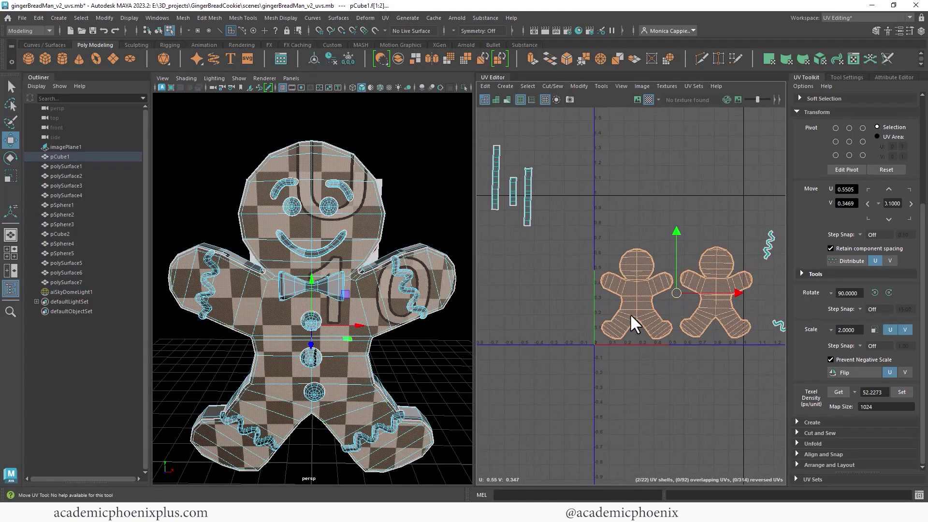
Place the two body shells closely side by side at the bottom of the 0–1 tile and check them against the checker image.
{"action": "left_click", "coordinate": [635, 317]}
{"action": "double_click", "coordinate": [635, 316]}
{"action": "left_click_drag", "start_coordinate": [635, 294], "coordinate": [631, 296]}
{"action": "left_click_drag", "start_coordinate": [697, 298], "coordinate": [700, 299]}
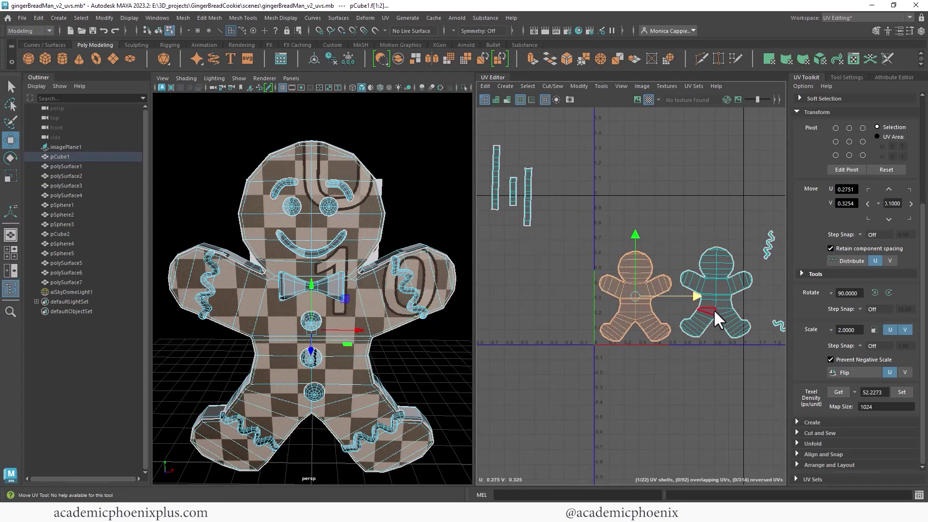
{"action": "left_click_drag", "start_coordinate": [634, 298], "coordinate": [632, 296]}
{"action": "left_click", "coordinate": [709, 309]}
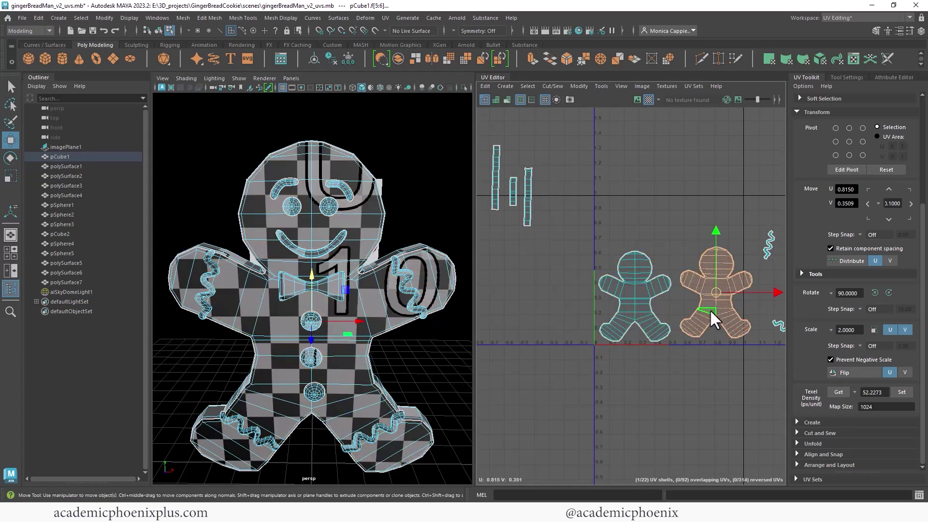
{"action": "left_click_drag", "start_coordinate": [710, 309], "coordinate": [707, 301]}
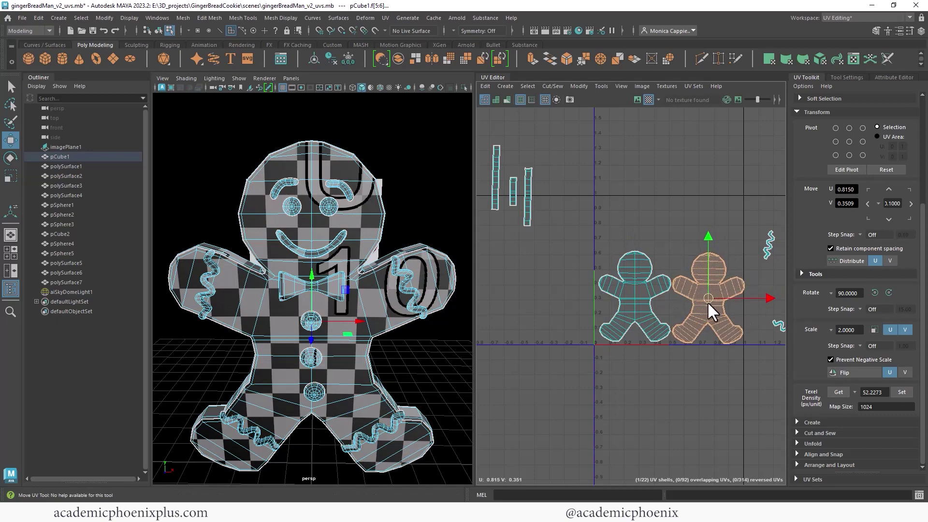
{"action": "left_click", "coordinate": [653, 311], "text": "shift"}
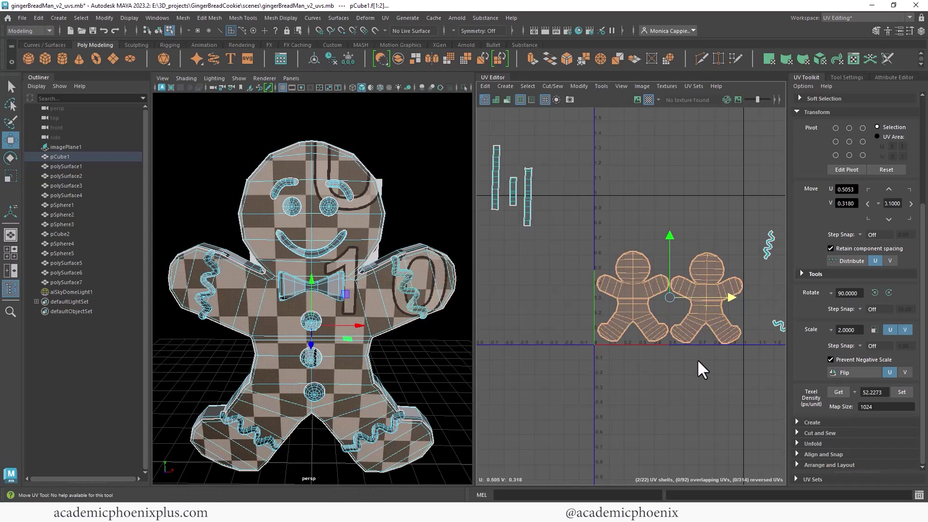
{"action": "left_click", "coordinate": [637, 100]}
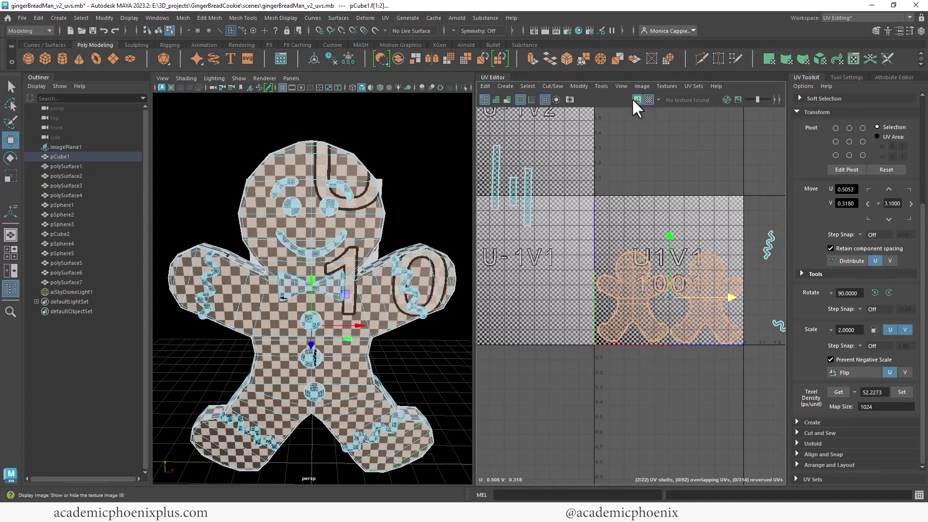
{"action": "left_click", "coordinate": [637, 100]}
Select the leftmost group of three body edge strips and move it to the left edge of the 0–1 tile.
{"action": "scroll", "coordinate": [543, 230], "scroll_direction": "down", "scroll_amount": 3}
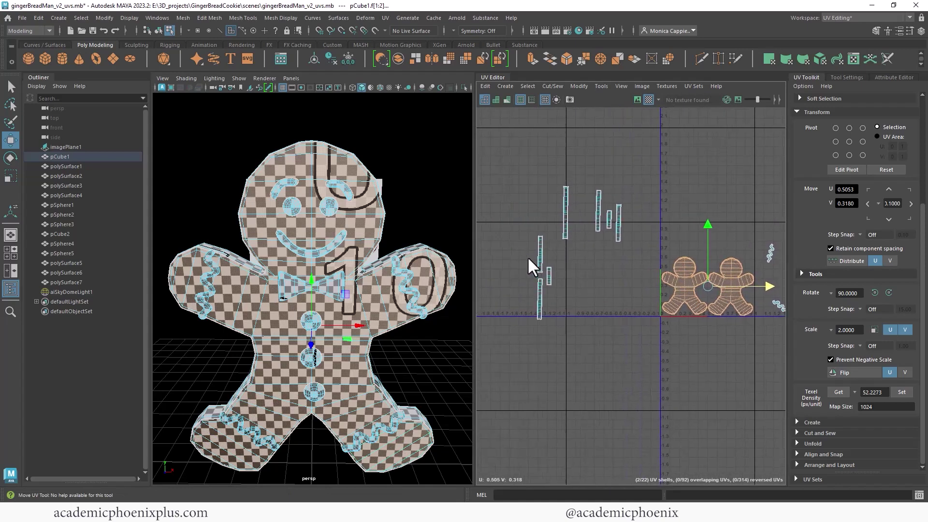
{"action": "left_click_drag", "start_coordinate": [560, 323], "coordinate": [665, 253]}
{"action": "right_click_drag", "start_coordinate": [579, 261], "coordinate": [766, 264], "text": "alt"}
{"action": "middle_click_drag", "start_coordinate": [617, 265], "coordinate": [493, 296], "text": "alt"}
{"action": "left_click", "coordinate": [561, 300]}
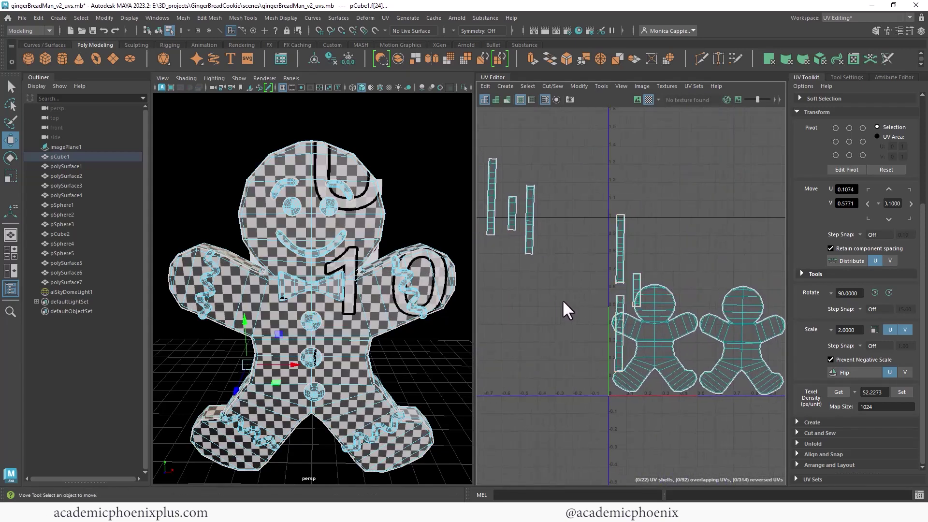
Arrange the three left strips individually, with two long ones above the first body's arm and the short one beneath it.
{"action": "left_click", "coordinate": [621, 244]}
{"action": "left_click_drag", "start_coordinate": [621, 247], "coordinate": [613, 256]}
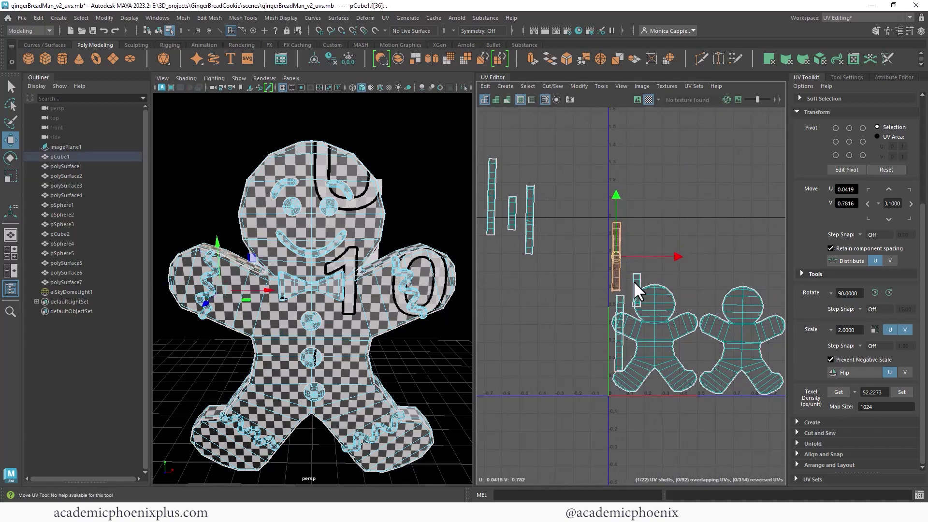
{"action": "left_click", "coordinate": [636, 285]}
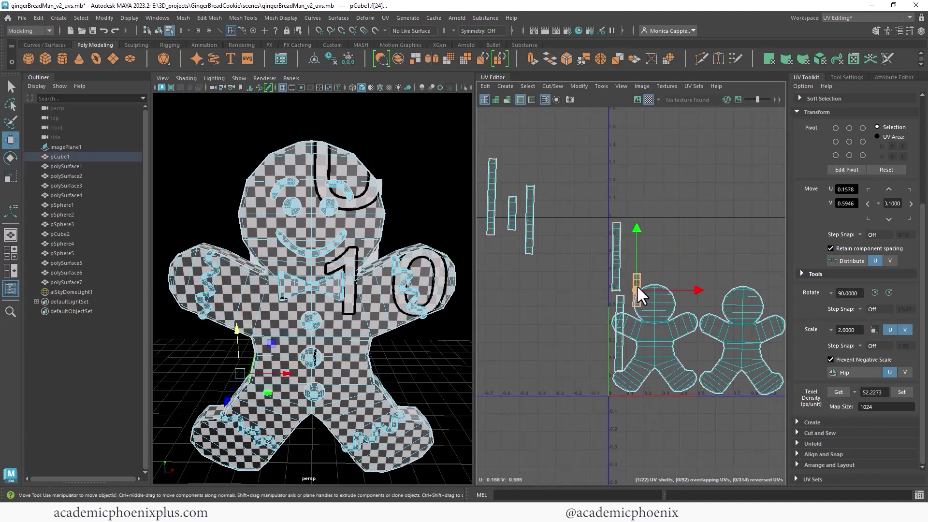
{"action": "left_click_drag", "start_coordinate": [637, 285], "coordinate": [603, 280]}
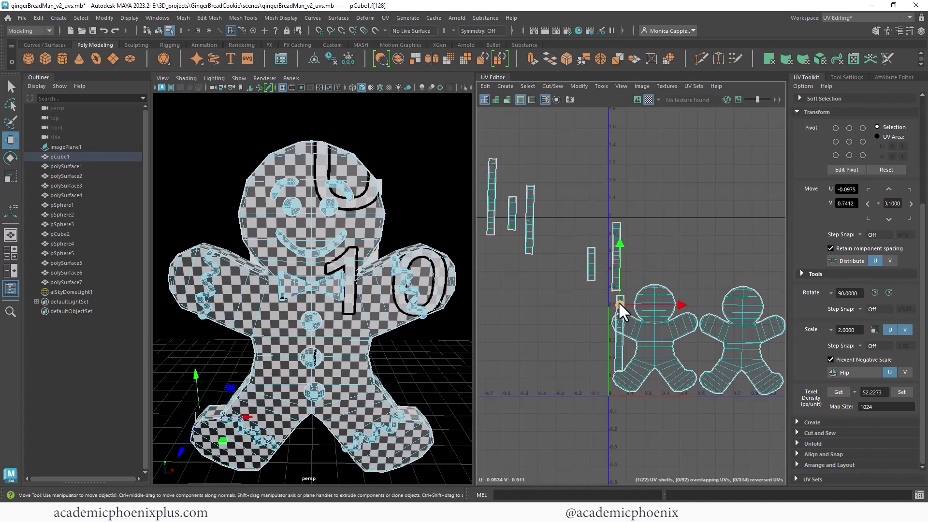
{"action": "left_click", "coordinate": [619, 301]}
{"action": "left_click_drag", "start_coordinate": [619, 326], "coordinate": [614, 347]}
{"action": "left_click", "coordinate": [589, 265]}
{"action": "middle_click_drag", "start_coordinate": [652, 296], "coordinate": [623, 294], "text": "alt"}
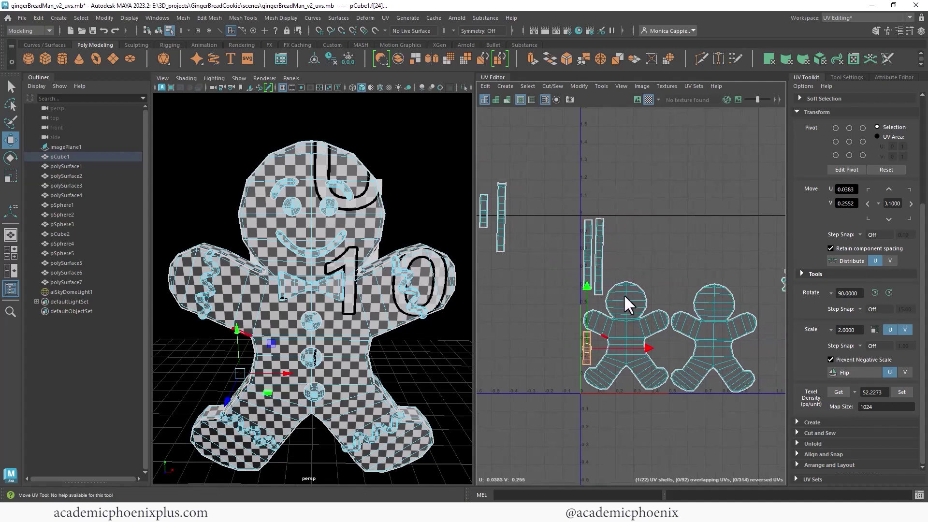
Select the other group of two long strips and one short strip and move it to the tile's right side.
{"action": "right_click_drag", "start_coordinate": [682, 263], "coordinate": [631, 261], "text": "alt"}
{"action": "middle_click_drag", "start_coordinate": [631, 260], "coordinate": [664, 261], "text": "alt"}
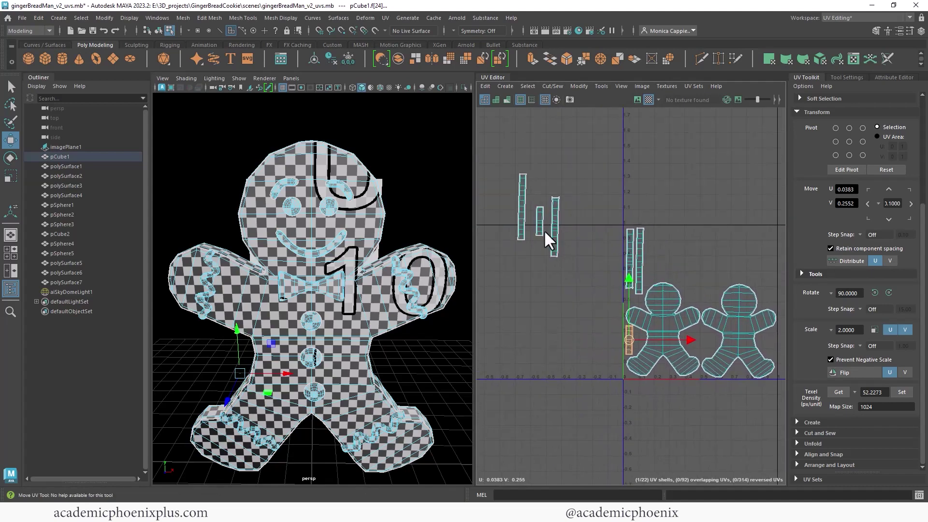
{"action": "middle_click_drag", "start_coordinate": [592, 237], "coordinate": [555, 245], "text": "alt"}
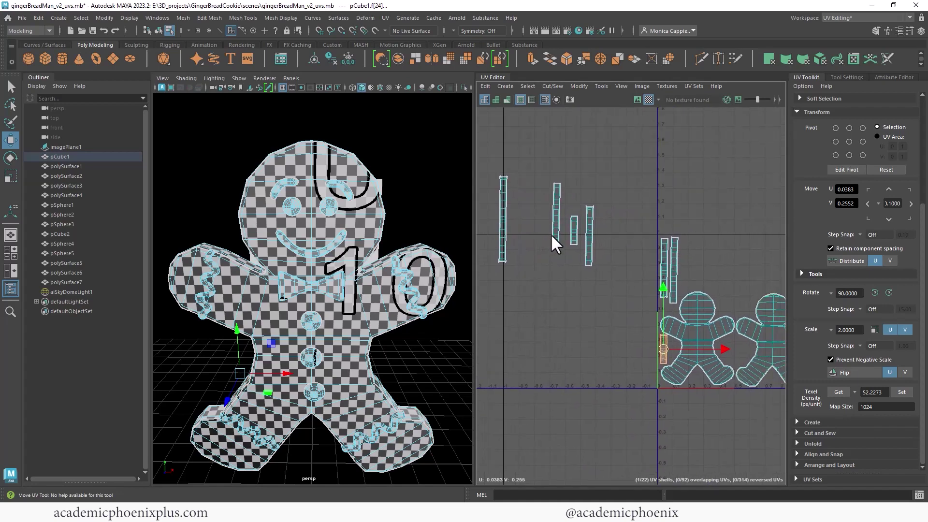
{"action": "left_click", "coordinate": [554, 234]}
{"action": "left_click", "coordinate": [574, 238], "text": "shift"}
{"action": "left_click", "coordinate": [591, 251], "text": "shift"}
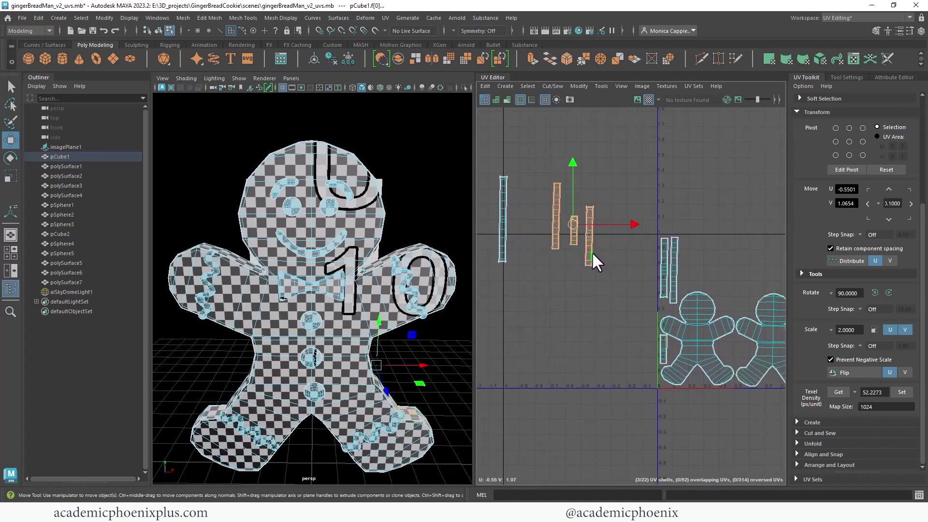
{"action": "left_click_drag", "start_coordinate": [573, 224], "coordinate": [650, 231]}
{"action": "middle_click_drag", "start_coordinate": [698, 240], "coordinate": [556, 225], "text": "alt"}
Fit the short strip beneath the second body's outer arm and place the two long strips upright above that arm.
{"action": "left_click_drag", "start_coordinate": [508, 216], "coordinate": [664, 333]}
{"action": "left_click", "coordinate": [670, 269]}
{"action": "left_click", "coordinate": [666, 259]}
{"action": "left_click", "coordinate": [651, 235]}
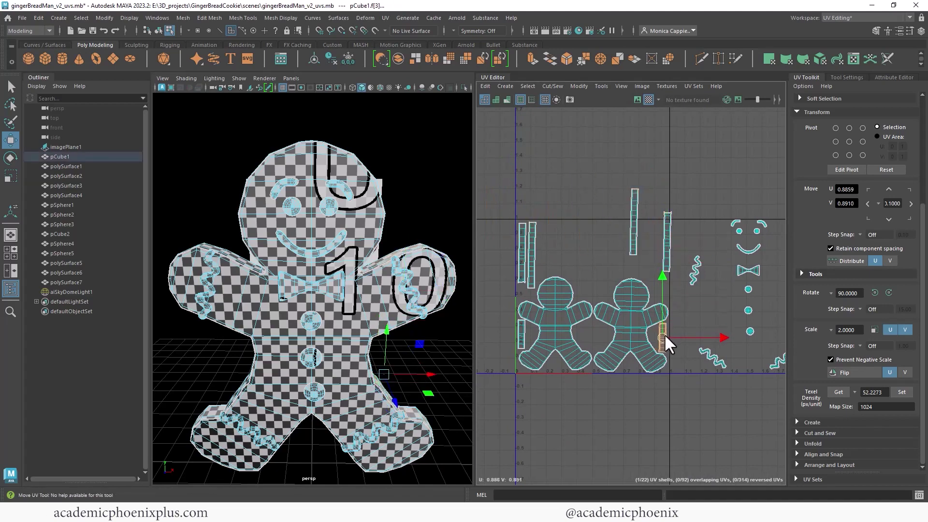
{"action": "left_click", "coordinate": [668, 243]}
{"action": "left_click_drag", "start_coordinate": [668, 242], "coordinate": [662, 266]}
{"action": "left_click", "coordinate": [632, 230]}
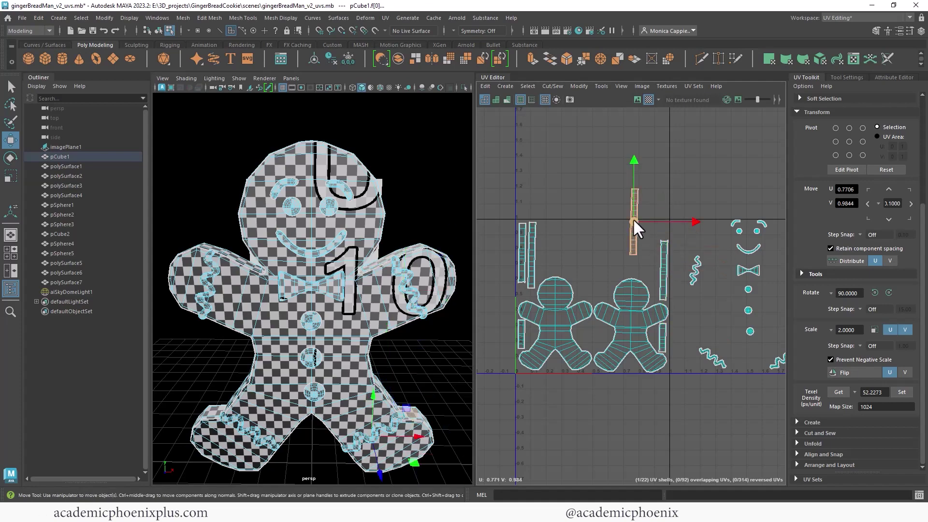
{"action": "left_click_drag", "start_coordinate": [633, 218], "coordinate": [652, 245]}
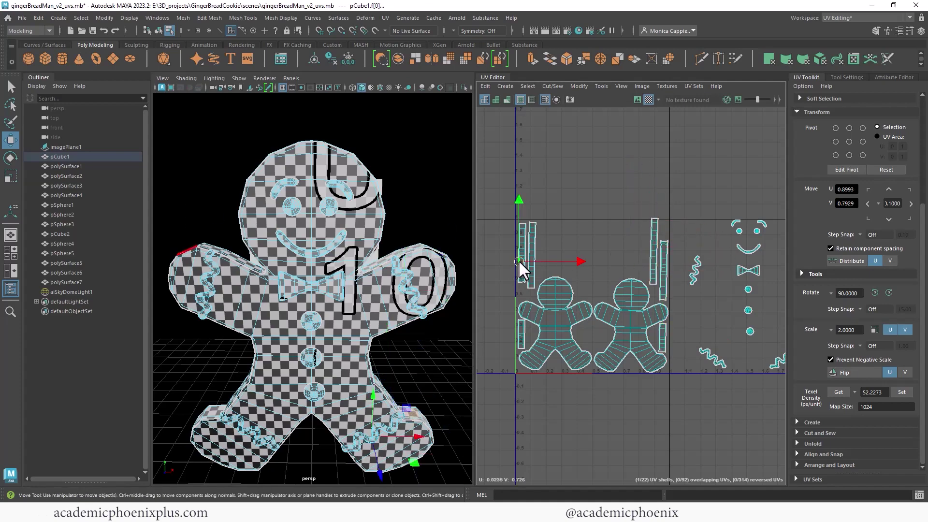
Select the two long strips at the tile's left edge and lower them toward the first body's arm.
{"action": "left_click", "coordinate": [518, 260]}
{"action": "left_click", "coordinate": [530, 260], "text": "shift"}
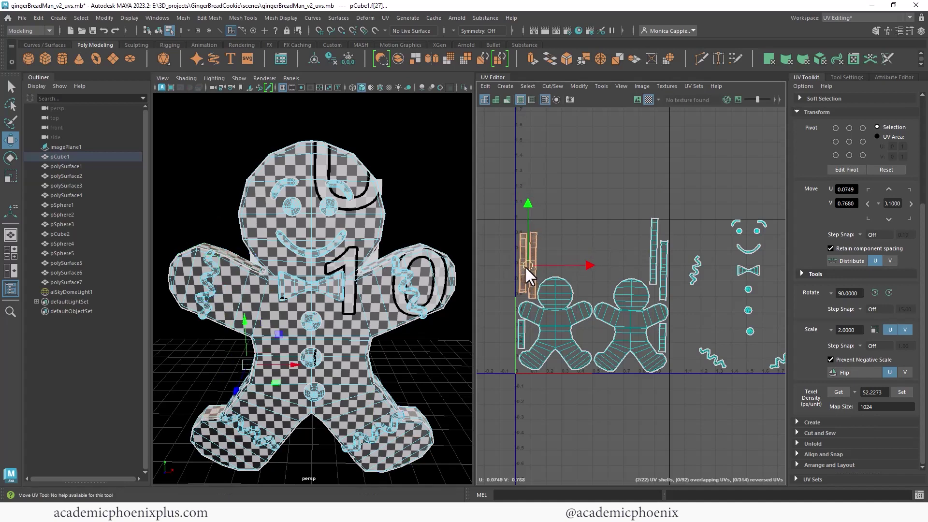
{"action": "scroll", "coordinate": [527, 263], "scroll_direction": "down", "scroll_amount": 2}
{"action": "middle_click_drag", "start_coordinate": [535, 260], "coordinate": [630, 261], "text": "alt"}
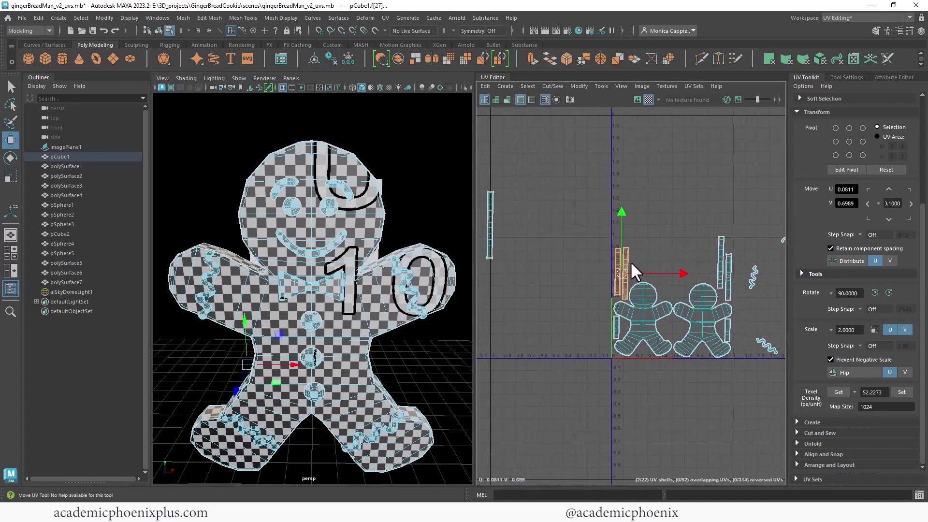
Move the longest remaining strip into the tile and fit it vertically between the heads of the two body shells.
{"action": "left_click", "coordinate": [491, 245]}
{"action": "left_click_drag", "start_coordinate": [491, 245], "coordinate": [675, 271]}
{"action": "scroll", "coordinate": [682, 256], "scroll_direction": "up", "scroll_amount": 5}
{"action": "middle_click_drag", "start_coordinate": [697, 288], "coordinate": [625, 280], "text": "alt"}
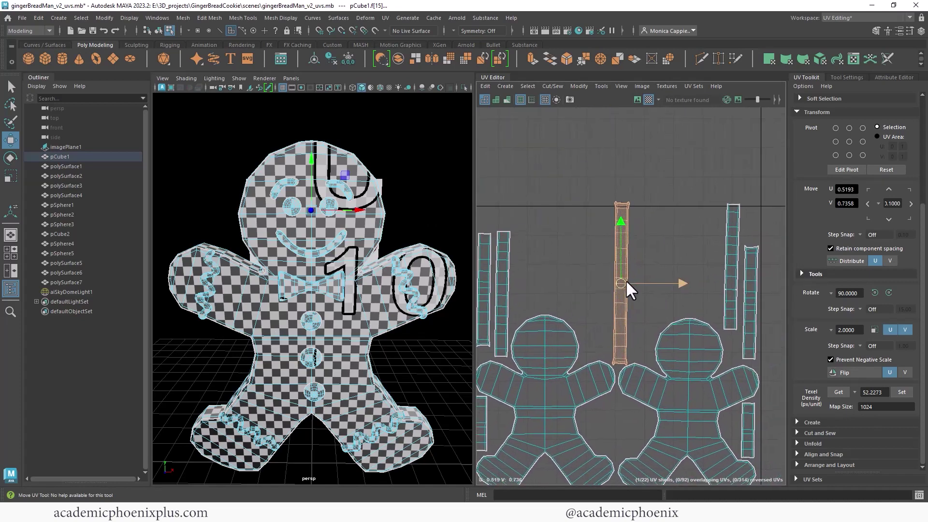
{"action": "left_click_drag", "start_coordinate": [621, 282], "coordinate": [617, 284]}
{"action": "key", "text": "r"}
{"action": "key", "text": "w"}
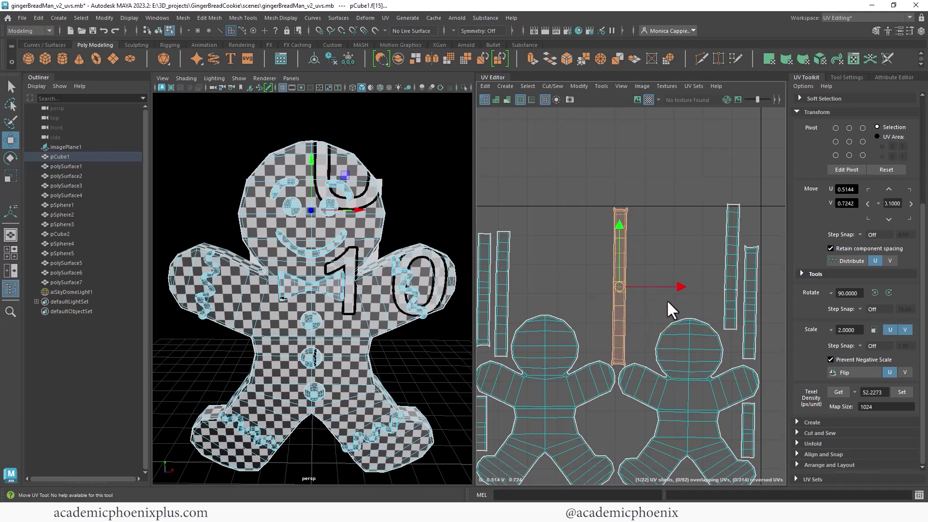
Lower the inner long strip on the tile's right side so it sits beside the outer strip, inside the tile.
{"action": "left_click", "coordinate": [694, 178]}
{"action": "scroll", "coordinate": [732, 239], "scroll_direction": "up", "scroll_amount": 1}
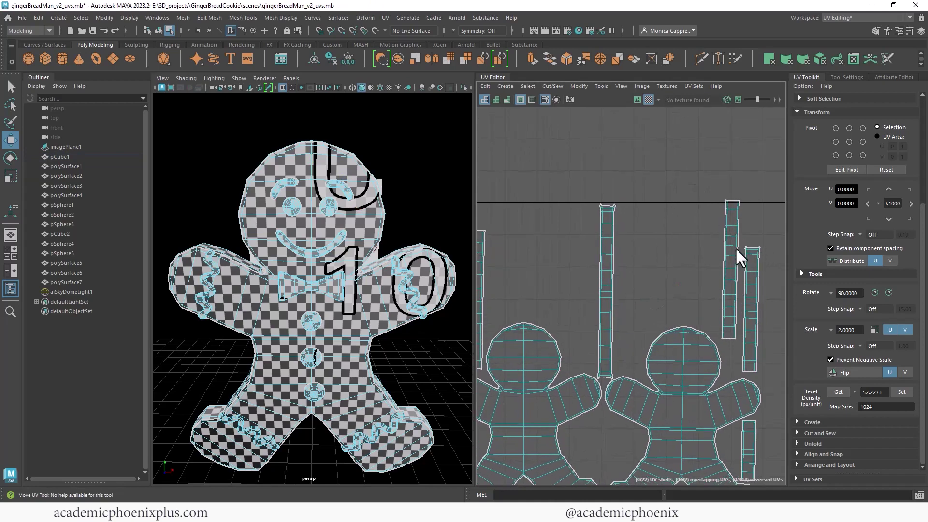
{"action": "middle_click_drag", "start_coordinate": [734, 247], "coordinate": [695, 260], "text": "alt"}
{"action": "left_click", "coordinate": [694, 260]}
{"action": "left_click_drag", "start_coordinate": [693, 265], "coordinate": [696, 306]}
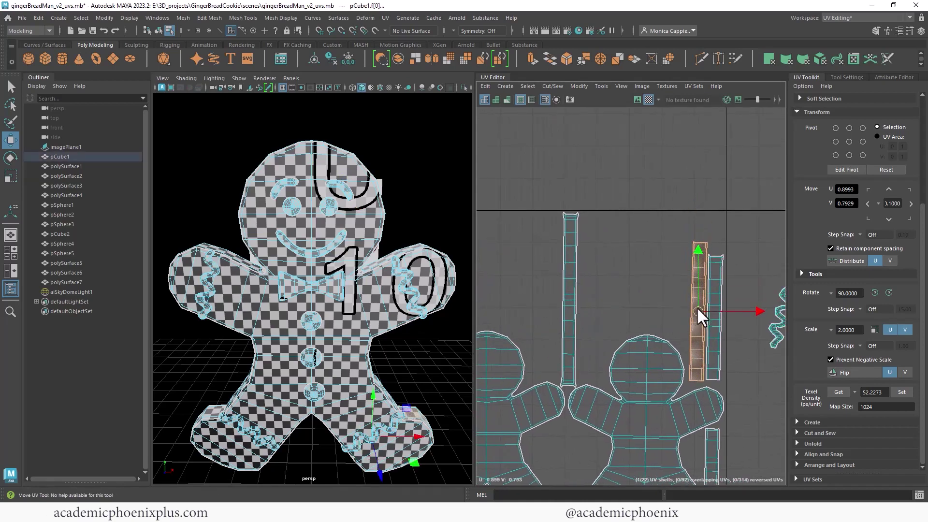
{"action": "scroll", "coordinate": [727, 296], "scroll_direction": "down", "scroll_amount": 4}
{"action": "middle_click_drag", "start_coordinate": [597, 269], "coordinate": [572, 202], "text": "alt"}
{"action": "scroll", "coordinate": [682, 239], "scroll_direction": "up", "scroll_amount": 1}
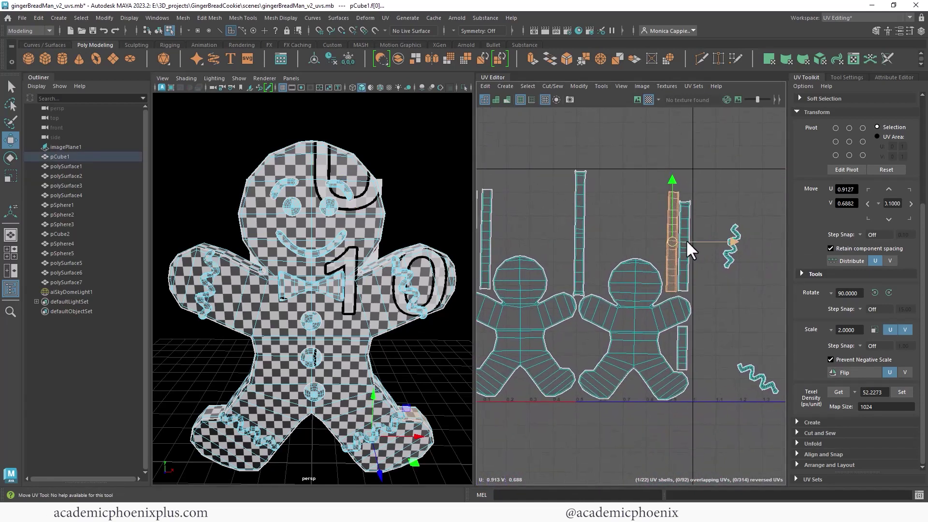
Move the eyes, eyebrows and smile shells together into the tile above the second body's head.
{"action": "middle_click_drag", "start_coordinate": [685, 239], "coordinate": [649, 240], "text": "alt"}
{"action": "scroll", "coordinate": [643, 248], "scroll_direction": "down", "scroll_amount": 2}
{"action": "left_click_drag", "start_coordinate": [735, 224], "coordinate": [559, 230]}
{"action": "scroll", "coordinate": [683, 253], "scroll_direction": "down", "scroll_amount": 1}
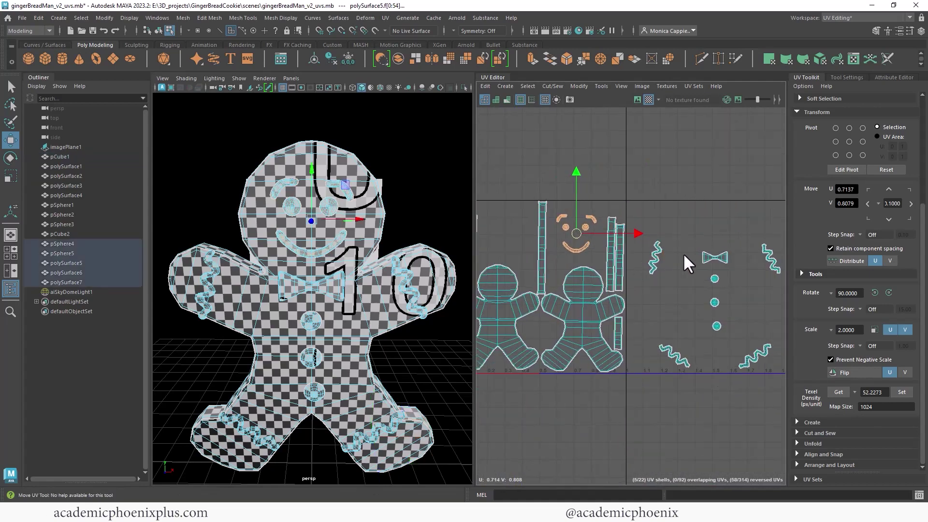
Move the three button shells above the first body's head and the bow tie shell beneath the smile.
{"action": "middle_click_drag", "start_coordinate": [683, 253], "coordinate": [725, 227], "text": "alt"}
{"action": "left_click_drag", "start_coordinate": [754, 302], "coordinate": [754, 303]}
{"action": "left_click_drag", "start_coordinate": [743, 269], "coordinate": [632, 244]}
{"action": "left_click", "coordinate": [578, 186]}
{"action": "key", "text": "ctrl+z"}
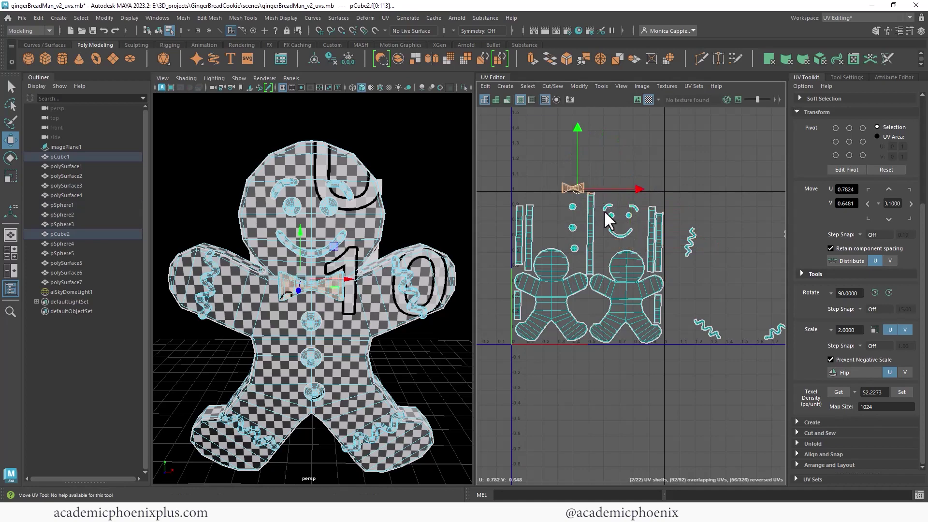
{"action": "left_click", "coordinate": [565, 188]}
{"action": "left_click_drag", "start_coordinate": [575, 191], "coordinate": [622, 239]}
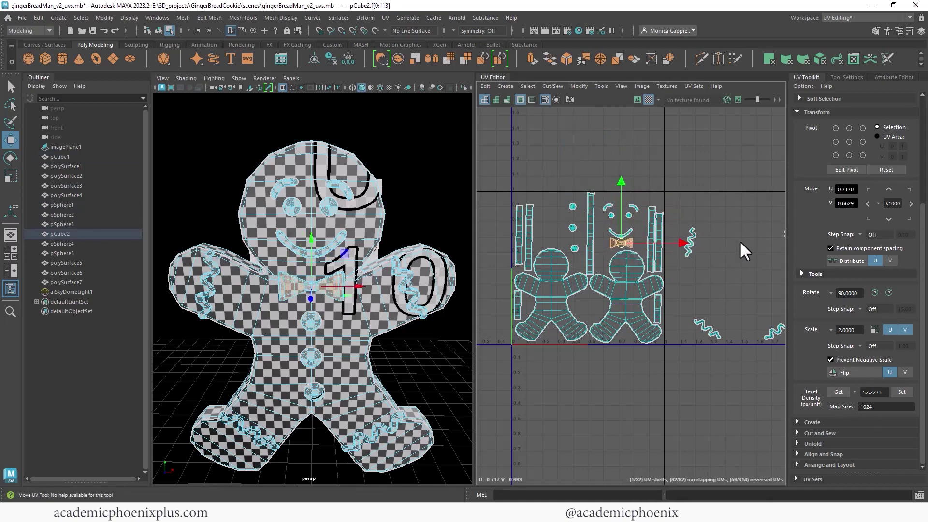
Move the far outlying arm zigzag shell into the tile, above the first body's head.
{"action": "scroll", "coordinate": [705, 244], "scroll_direction": "down", "scroll_amount": 2}
{"action": "middle_click_drag", "start_coordinate": [686, 234], "coordinate": [658, 223], "text": "alt"}
{"action": "left_click_drag", "start_coordinate": [778, 259], "coordinate": [777, 257]}
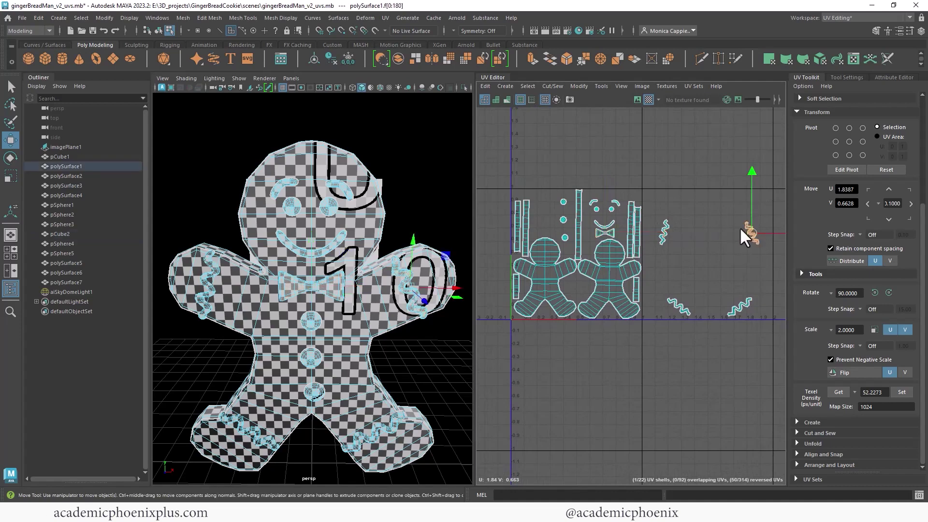
{"action": "mouse_move", "coordinate": [741, 233]}
{"action": "left_mouse_down"}
{"action": "mouse_move", "coordinate": [542, 202]}
{"action": "mouse_move", "coordinate": [552, 202]}
{"action": "left_mouse_up"}
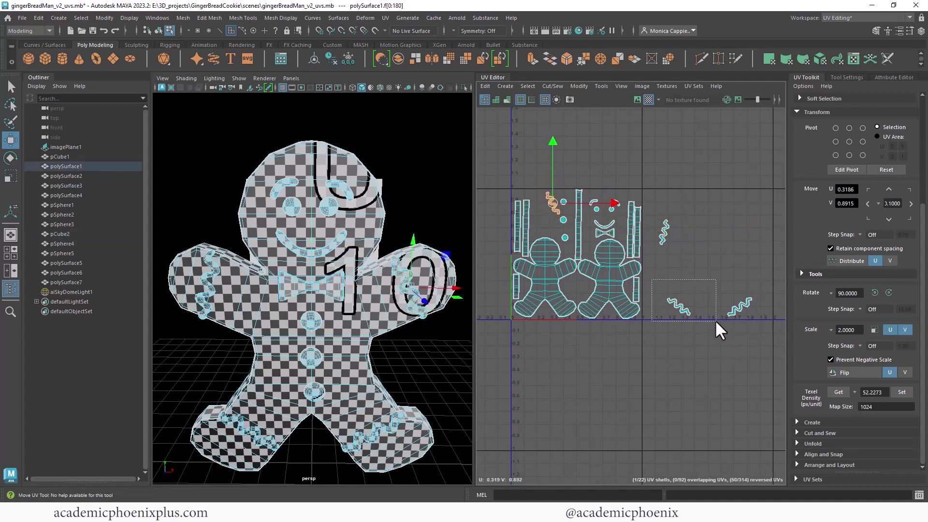
Rotate one leg zigzag shell and the remaining arm zigzag shell upright, outside the tile.
{"action": "left_click_drag", "start_coordinate": [715, 320], "coordinate": [715, 320]}
{"action": "key", "text": "e"}
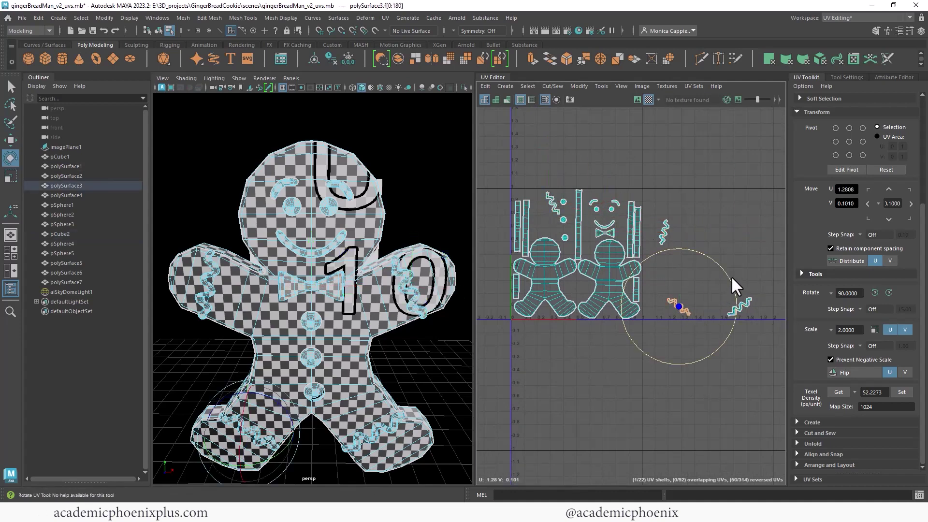
{"action": "left_click_drag", "start_coordinate": [731, 276], "coordinate": [735, 326]}
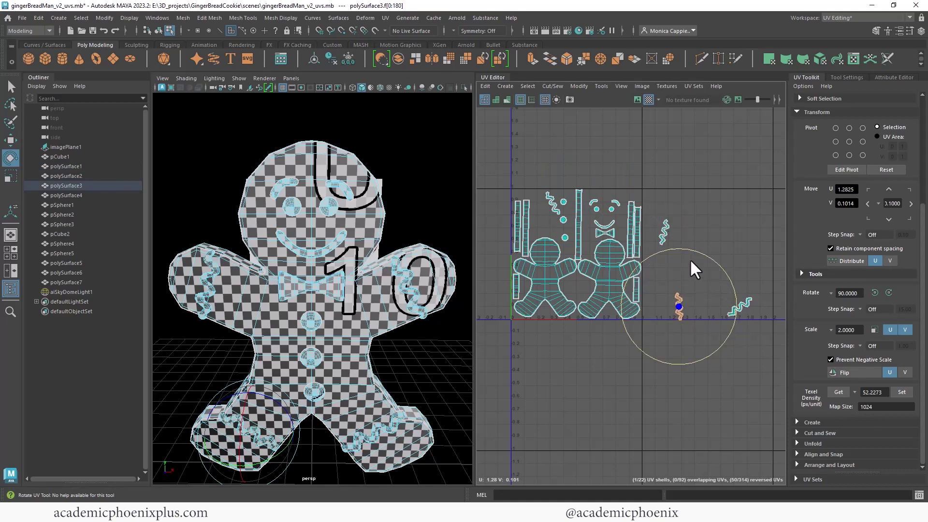
{"action": "left_click_drag", "start_coordinate": [647, 210], "coordinate": [689, 259]}
{"action": "left_click_drag", "start_coordinate": [713, 205], "coordinate": [706, 196]}
Rotate the second leg zigzag shell upright and move both leg zigzags into the tile above the first body's head.
{"action": "mouse_move", "coordinate": [720, 281]}
{"action": "left_mouse_down"}
{"action": "mouse_move", "coordinate": [778, 329]}
{"action": "mouse_move", "coordinate": [697, 304]}
{"action": "mouse_move", "coordinate": [683, 322]}
{"action": "left_mouse_up"}
{"action": "key", "text": "w"}
{"action": "key", "text": "e"}
{"action": "mouse_move", "coordinate": [730, 349]}
{"action": "left_mouse_down"}
{"action": "mouse_move", "coordinate": [690, 318]}
{"action": "mouse_move", "coordinate": [668, 286]}
{"action": "mouse_move", "coordinate": [541, 216]}
{"action": "left_mouse_up"}
{"action": "key", "text": "w"}
{"action": "right_click_drag", "start_coordinate": [587, 221], "coordinate": [623, 227], "text": "alt"}
{"action": "mouse_move", "coordinate": [623, 227]}
{"action": "middle_mouse_down", "text": "alt"}
{"action": "mouse_move", "coordinate": [640, 256]}
{"action": "mouse_move", "coordinate": [617, 259]}
{"action": "middle_mouse_up", "text": "alt"}
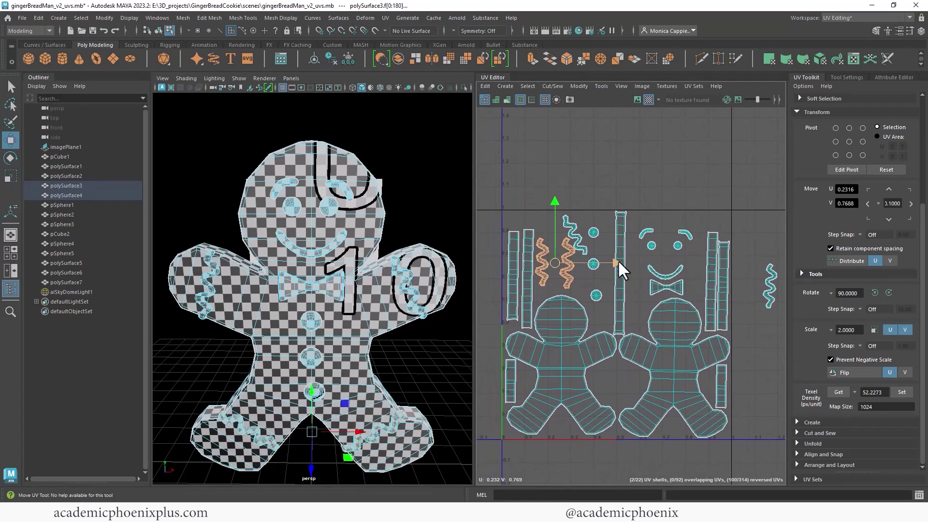
Reposition the two leg zigzag shells side by side between the long strips and the arm zigzag shell.
{"action": "scroll", "coordinate": [613, 265], "scroll_direction": "up", "scroll_amount": 3}
{"action": "mouse_move", "coordinate": [534, 262]}
{"action": "left_mouse_down"}
{"action": "mouse_move", "coordinate": [535, 277]}
{"action": "mouse_move", "coordinate": [549, 265]}
{"action": "left_mouse_up"}
{"action": "left_click", "coordinate": [541, 263]}
{"action": "left_click", "coordinate": [555, 276]}
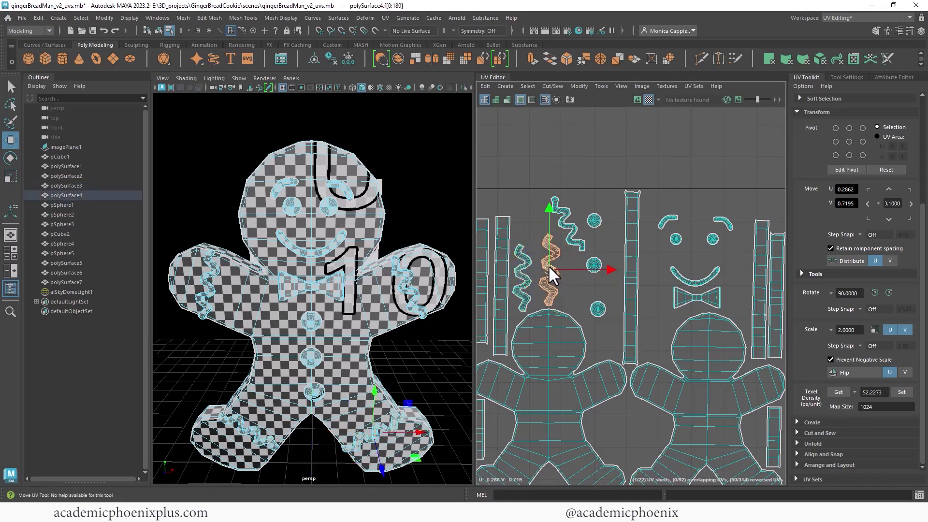
Rotate the slanted arm zigzag shell upright and set it beside the two leg zigzags.
{"action": "left_click", "coordinate": [575, 240]}
{"action": "key", "text": "e"}
{"action": "mouse_move", "coordinate": [622, 196]}
{"action": "left_mouse_down"}
{"action": "mouse_move", "coordinate": [620, 222]}
{"action": "mouse_move", "coordinate": [568, 260]}
{"action": "left_mouse_up"}
{"action": "key", "text": "w"}
{"action": "scroll", "coordinate": [594, 256], "scroll_direction": "down", "scroll_amount": 2}
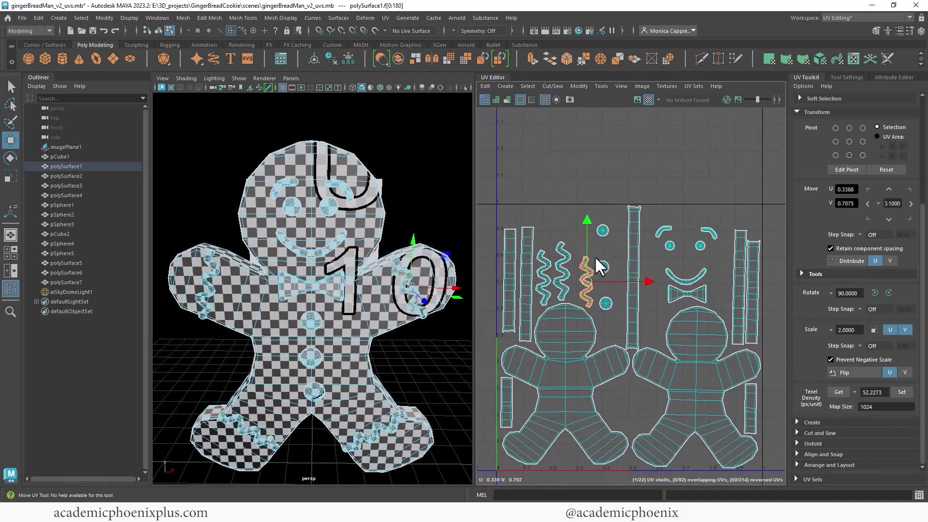
Move the three button shells into the gap between the two bodies, below their arms.
{"action": "left_click", "coordinate": [568, 300]}
{"action": "mouse_move", "coordinate": [569, 301]}
{"action": "left_mouse_down"}
{"action": "mouse_move", "coordinate": [582, 313]}
{"action": "mouse_move", "coordinate": [574, 391]}
{"action": "left_mouse_up"}
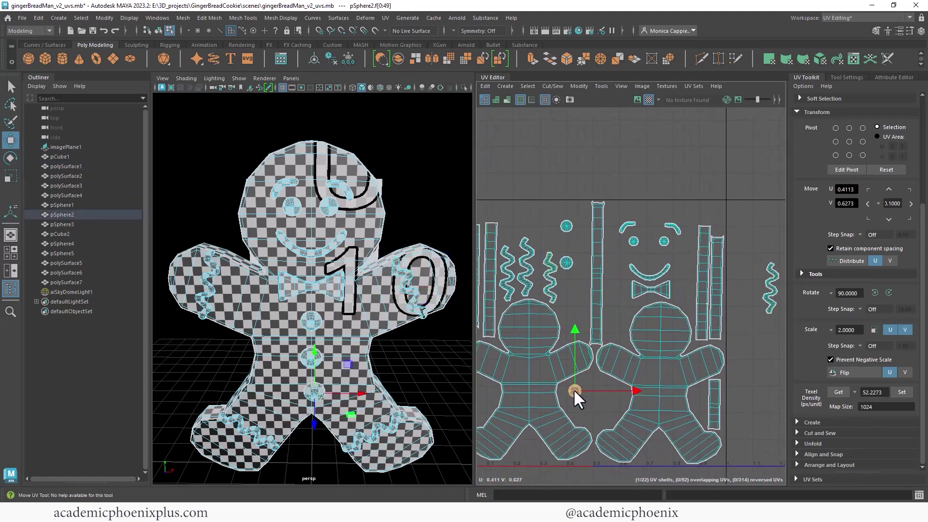
{"action": "left_click", "coordinate": [566, 261]}
{"action": "left_click_drag", "start_coordinate": [566, 259], "coordinate": [596, 387]}
{"action": "left_click", "coordinate": [566, 226]}
{"action": "left_click_drag", "start_coordinate": [568, 224], "coordinate": [585, 403]}
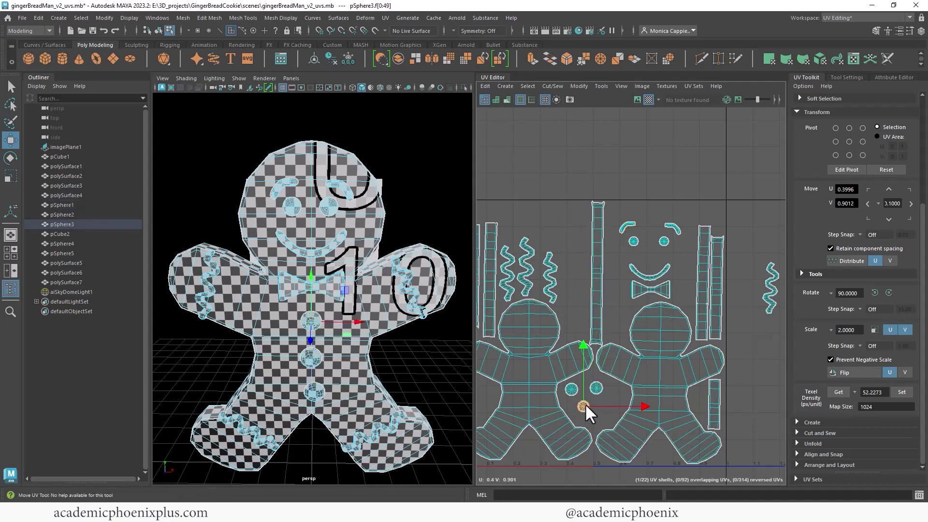
Move the last zigzag shell into the tile, between the other zigzags and the central long strip.
{"action": "middle_click_drag", "start_coordinate": [679, 334], "coordinate": [637, 327], "text": "alt"}
{"action": "left_click_drag", "start_coordinate": [756, 308], "coordinate": [760, 313]}
{"action": "middle_click_drag", "start_coordinate": [663, 295], "coordinate": [702, 313], "text": "alt"}
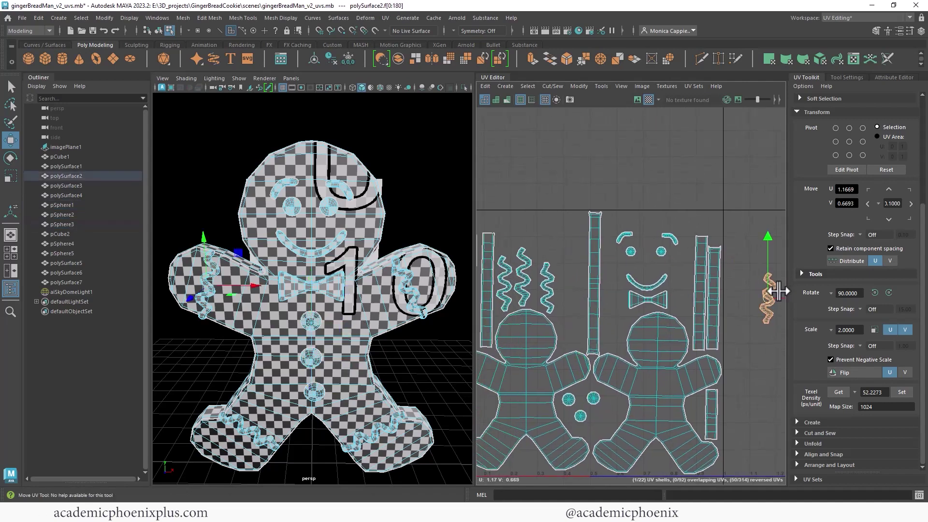
{"action": "mouse_move", "coordinate": [771, 297]}
{"action": "left_mouse_down"}
{"action": "mouse_move", "coordinate": [672, 286]}
{"action": "mouse_move", "coordinate": [569, 295]}
{"action": "mouse_move", "coordinate": [629, 297]}
{"action": "left_mouse_up"}
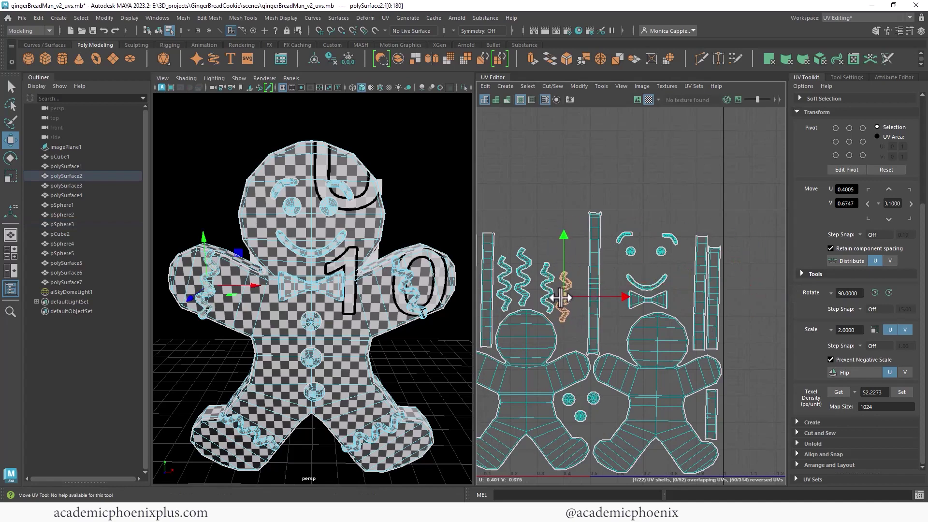
{"action": "left_click_drag", "start_coordinate": [561, 298], "coordinate": [562, 298]}
{"action": "right_click_drag", "start_coordinate": [682, 293], "coordinate": [597, 273], "text": "alt"}
{"action": "middle_click_drag", "start_coordinate": [597, 274], "coordinate": [613, 256], "text": "alt"}
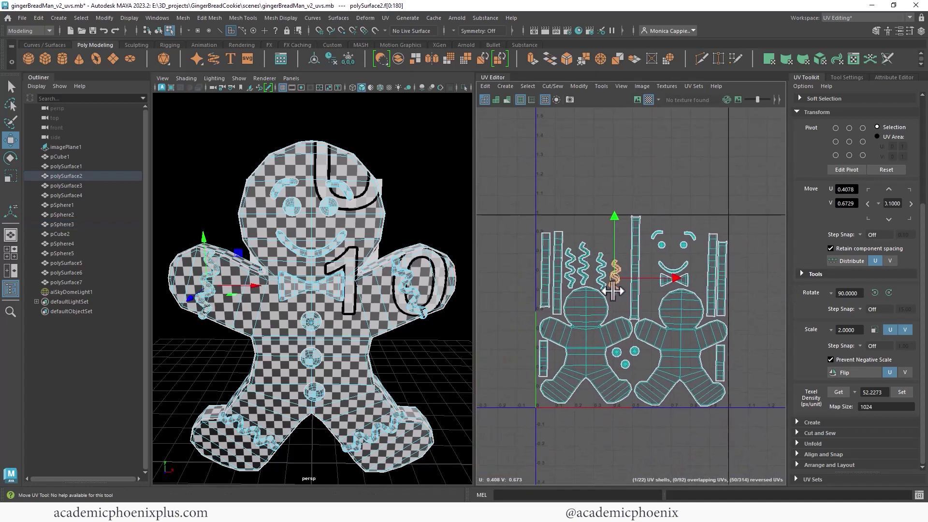
Select all four zigzag shells and raise them together so they sit clear above the first body's head.
{"action": "left_click", "coordinate": [601, 278]}
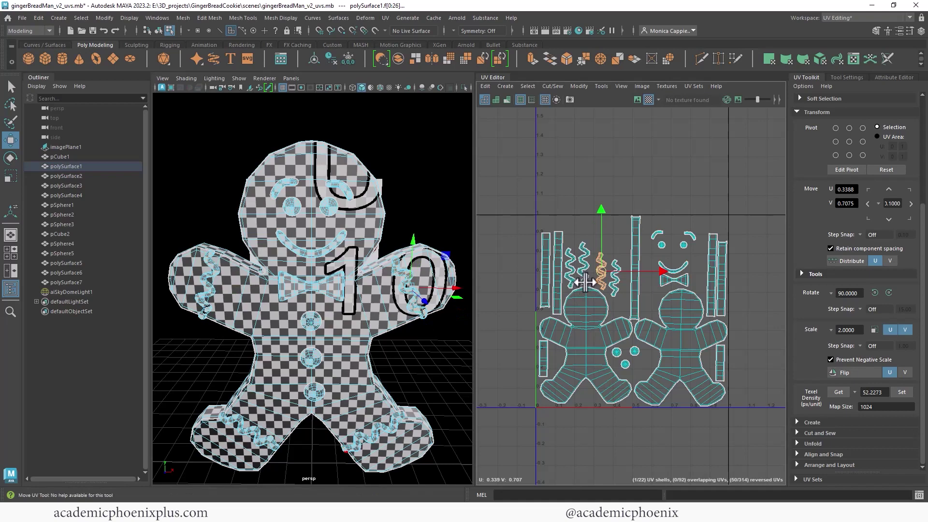
{"action": "left_click", "coordinate": [583, 278], "text": "shift"}
{"action": "left_click", "coordinate": [569, 277], "text": "shift"}
{"action": "left_click", "coordinate": [614, 280], "text": "shift"}
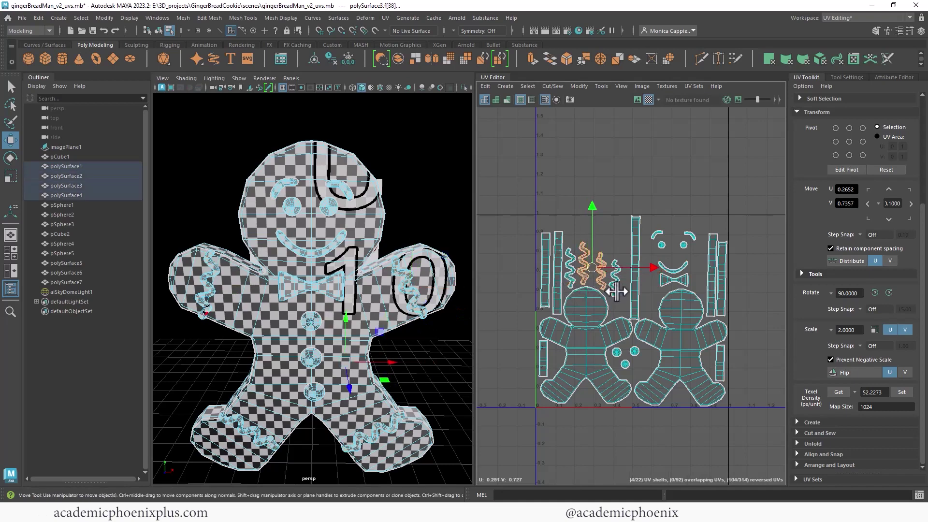
{"action": "left_click_drag", "start_coordinate": [598, 268], "coordinate": [601, 250]}
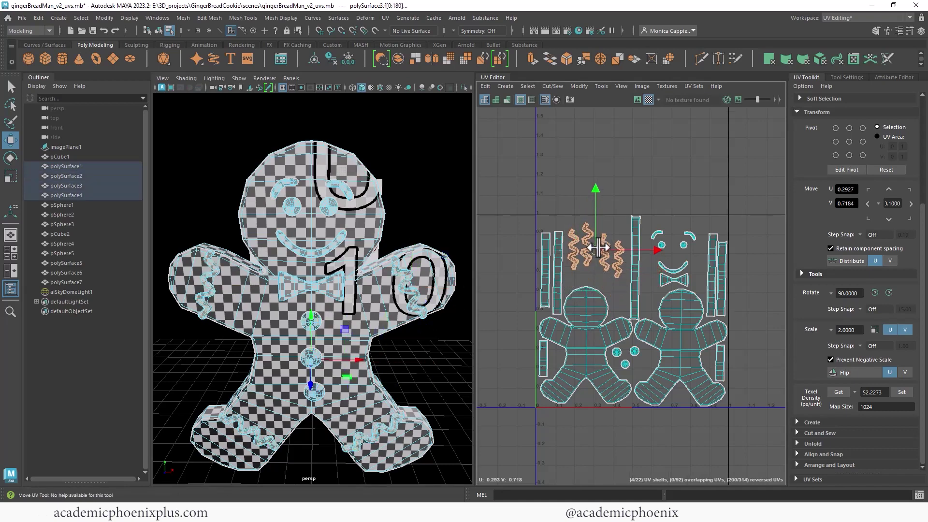
{"action": "scroll", "coordinate": [676, 271], "scroll_direction": "down", "scroll_amount": 1}
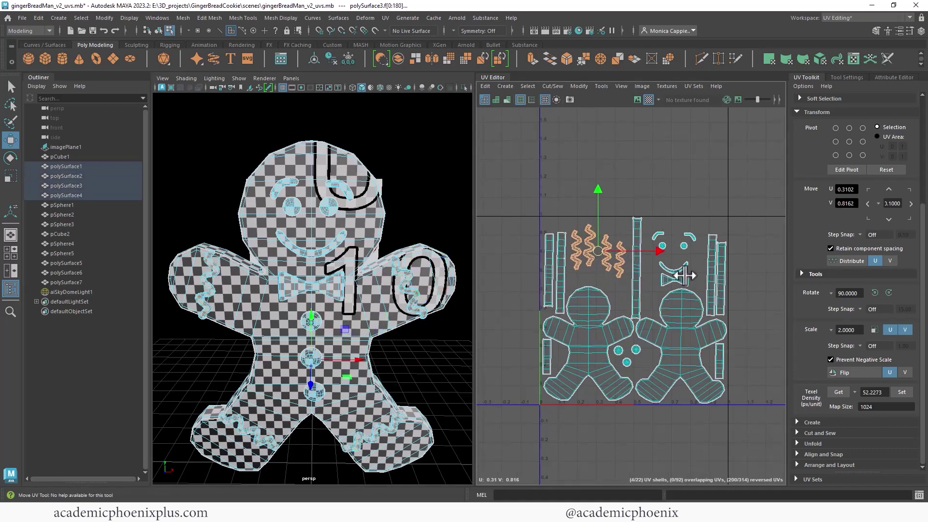
Display the checker texture behind the shells in the UV layout.
{"action": "left_click", "coordinate": [638, 99]}
{"action": "scroll", "coordinate": [564, 191], "scroll_direction": "down", "scroll_amount": 3}
{"action": "scroll", "coordinate": [544, 249], "scroll_direction": "up", "scroll_amount": 3}
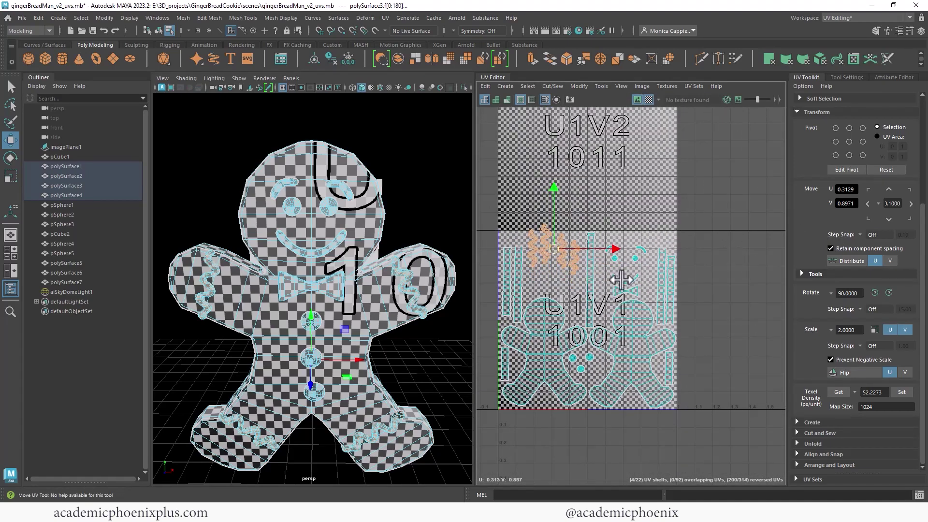
{"action": "scroll", "coordinate": [683, 258], "scroll_direction": "down", "scroll_amount": 3}
Return to object selection, select all the gingerbread man's meshes, and switch to the General workspace.
{"action": "right_click", "coordinate": [370, 217]}
{"action": "right_click_drag", "start_coordinate": [375, 221], "coordinate": [421, 202]}
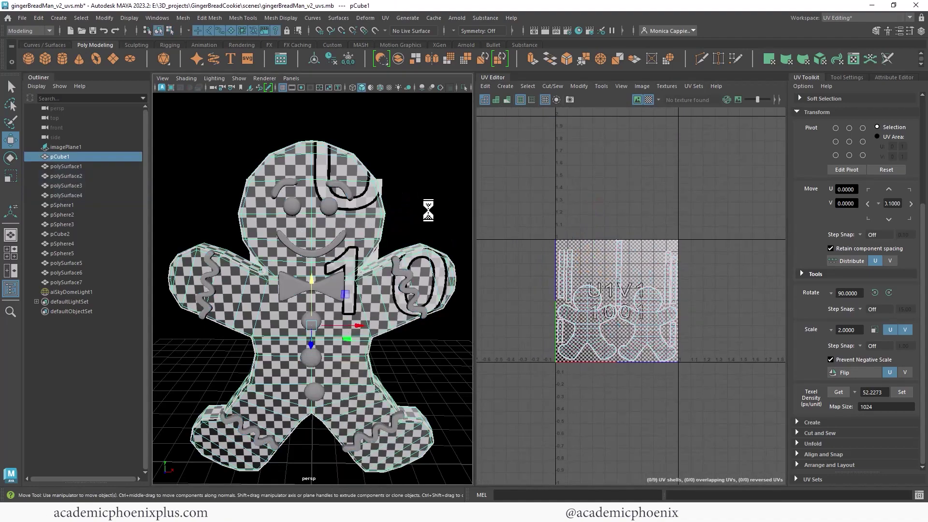
{"action": "key", "text": "f"}
{"action": "left_click_drag", "start_coordinate": [233, 187], "coordinate": [412, 396]}
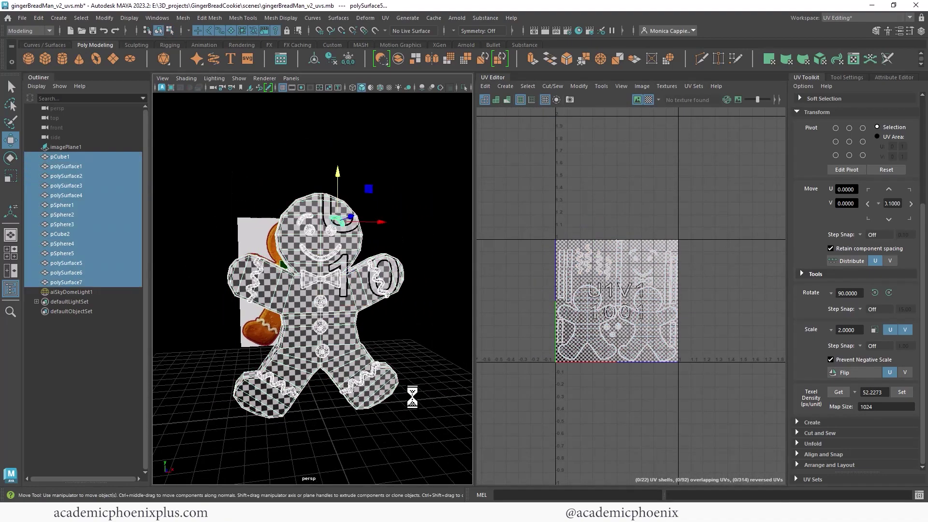
{"action": "left_click", "coordinate": [843, 17]}
{"action": "left_click", "coordinate": [837, 24]}
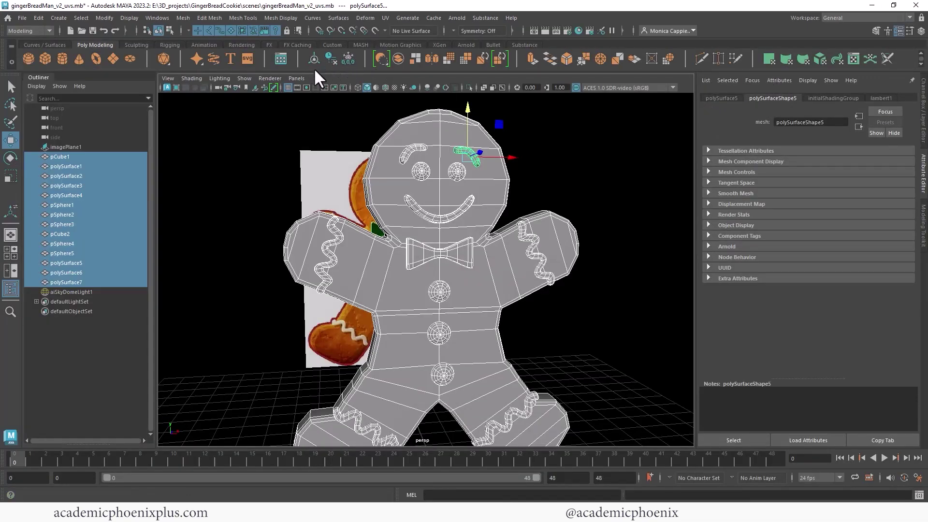
{"action": "left_click", "coordinate": [71, 292]}
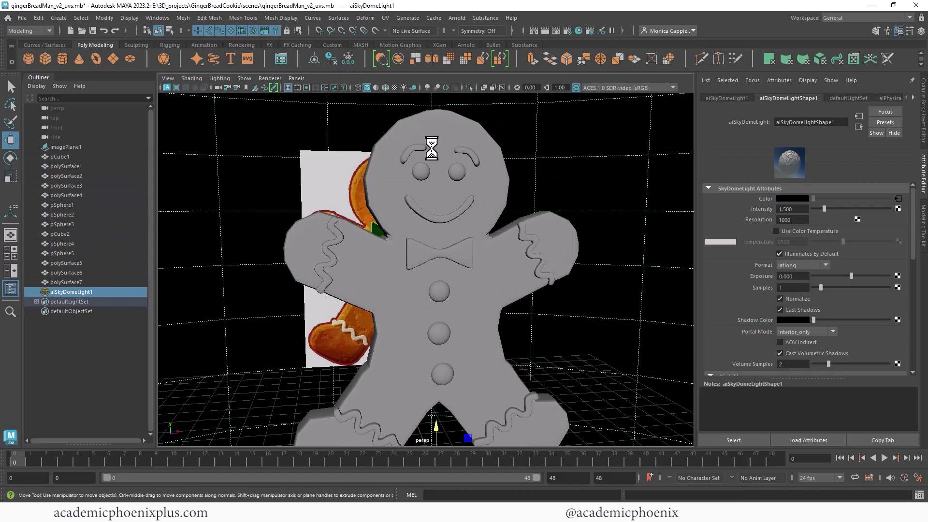
Save the scene under the new file name gingerBreadMan_v3_uvs.mb.
{"action": "left_click", "coordinate": [26, 15]}
{"action": "left_click", "coordinate": [41, 68]}
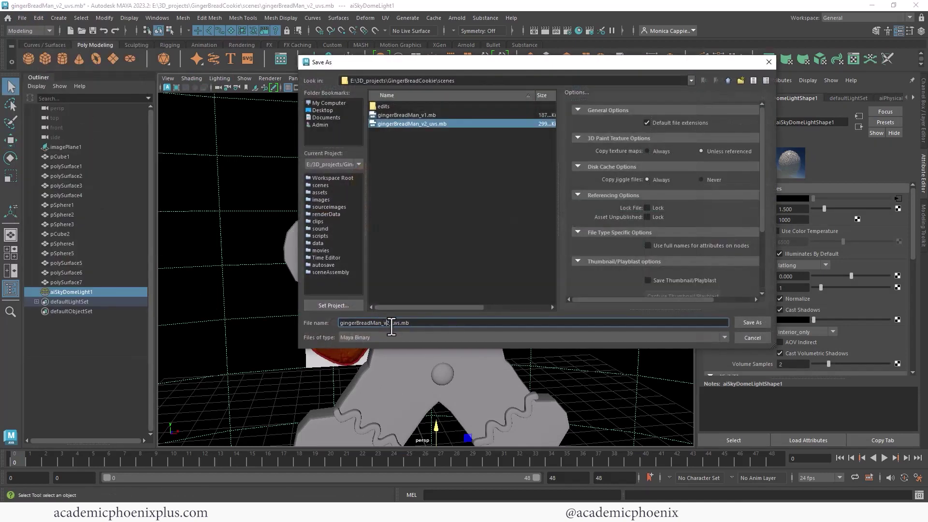
{"action": "key", "text": "BackSpace"}
{"action": "type", "text": "3"}
{"action": "key", "text": "Return"}
{"action": "key", "text": "w"}
{"action": "right_click_drag", "start_coordinate": [466, 226], "coordinate": [393, 217], "text": "alt"}
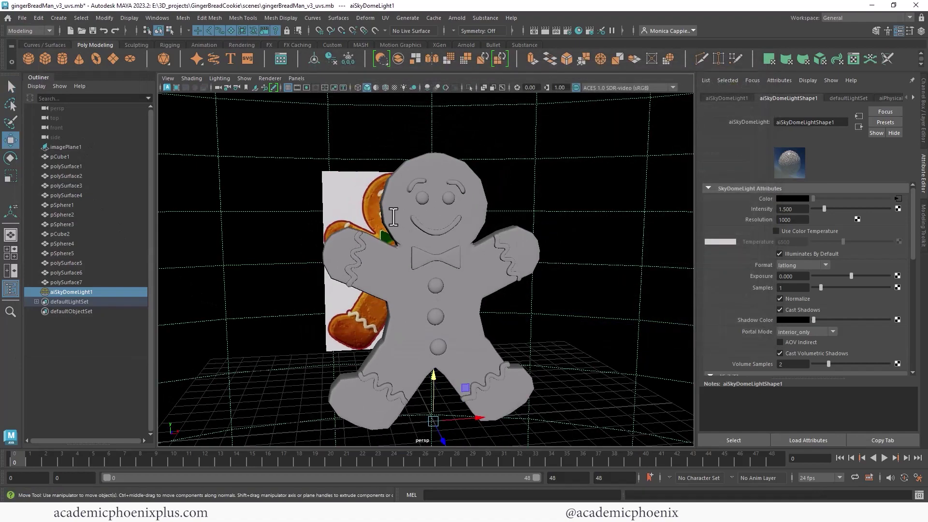
{"action": "middle_click_drag", "start_coordinate": [393, 218], "coordinate": [348, 194], "text": "alt"}
Smooth the gingerbread body mesh with one division and return to object selection.
{"action": "left_click", "coordinate": [427, 266]}
{"action": "mouse_move", "coordinate": [475, 263]}
{"action": "left_mouse_down", "text": "alt"}
{"action": "mouse_move", "coordinate": [454, 263]}
{"action": "mouse_move", "coordinate": [463, 261]}
{"action": "left_mouse_up", "text": "alt"}
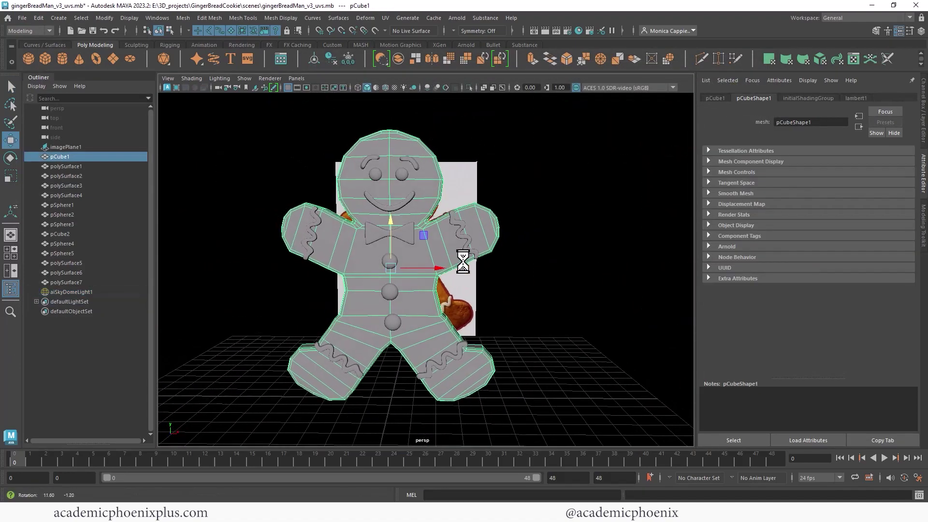
{"action": "left_click", "coordinate": [183, 18]}
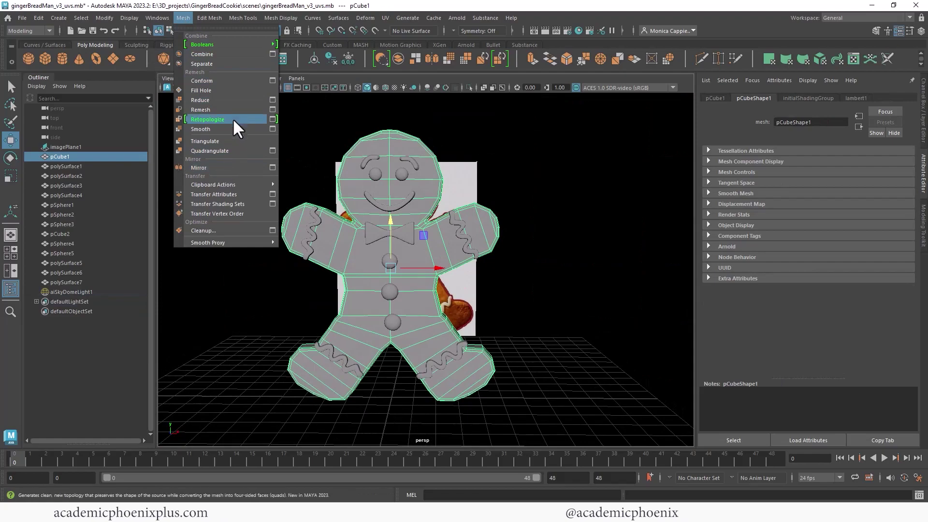
{"action": "left_click", "coordinate": [227, 129]}
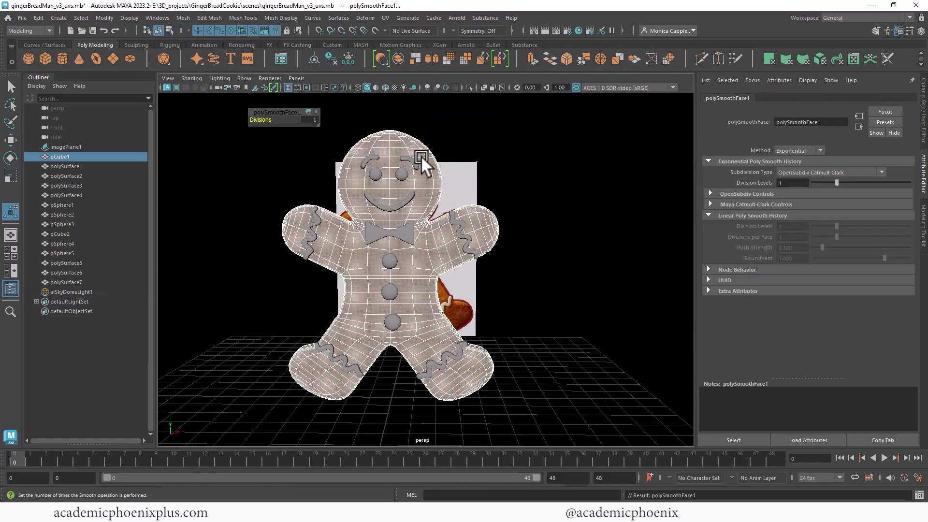
{"action": "right_click_drag", "start_coordinate": [422, 158], "coordinate": [475, 149]}
{"action": "left_click_drag", "start_coordinate": [504, 249], "coordinate": [420, 287], "text": "alt"}
{"action": "left_click", "coordinate": [567, 264]}
{"action": "left_click", "coordinate": [420, 287]}
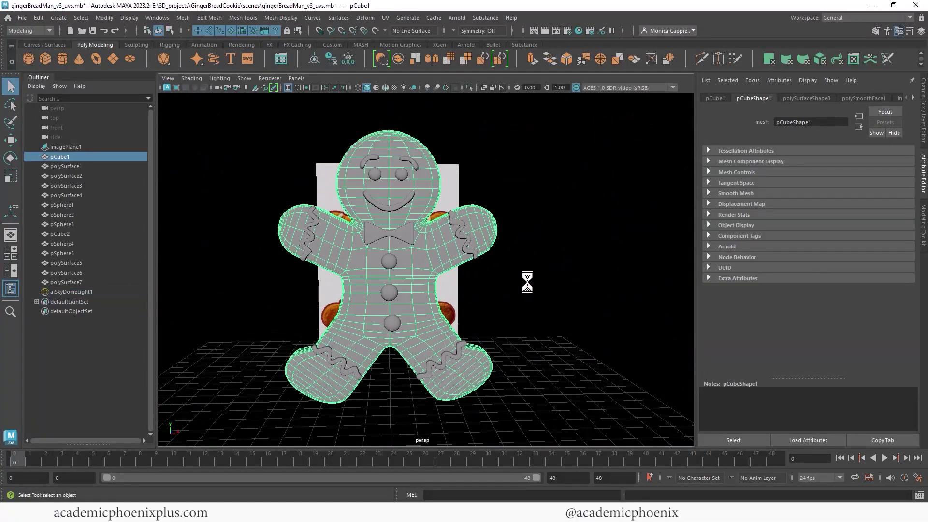
{"action": "left_click", "coordinate": [507, 259]}
{"action": "left_click_drag", "start_coordinate": [508, 259], "coordinate": [538, 243], "text": "alt"}
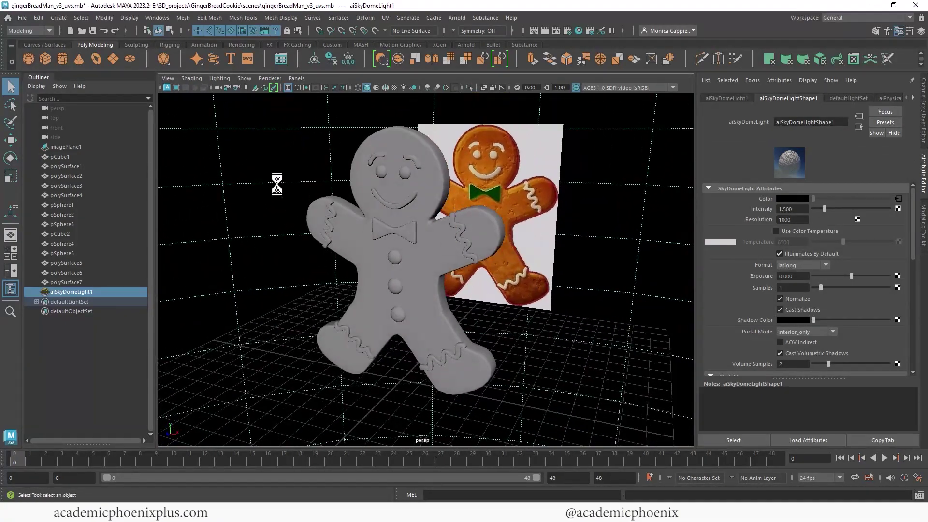
Select all the gingerbread man's meshes and freeze their transformations.
{"action": "mouse_move", "coordinate": [261, 138]}
{"action": "left_mouse_down"}
{"action": "mouse_move", "coordinate": [447, 253]}
{"action": "mouse_move", "coordinate": [437, 245]}
{"action": "left_mouse_up"}
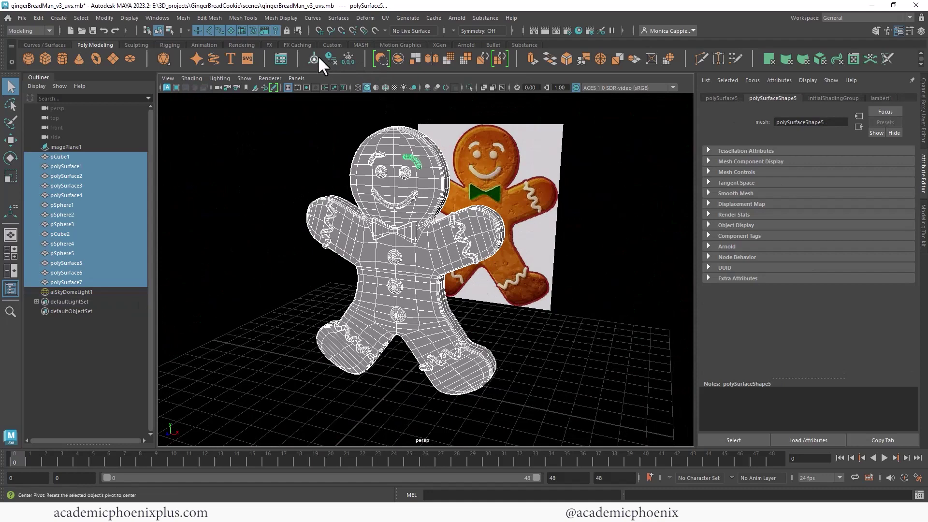
{"action": "left_click", "coordinate": [350, 59]}
{"action": "left_click", "coordinate": [600, 190]}
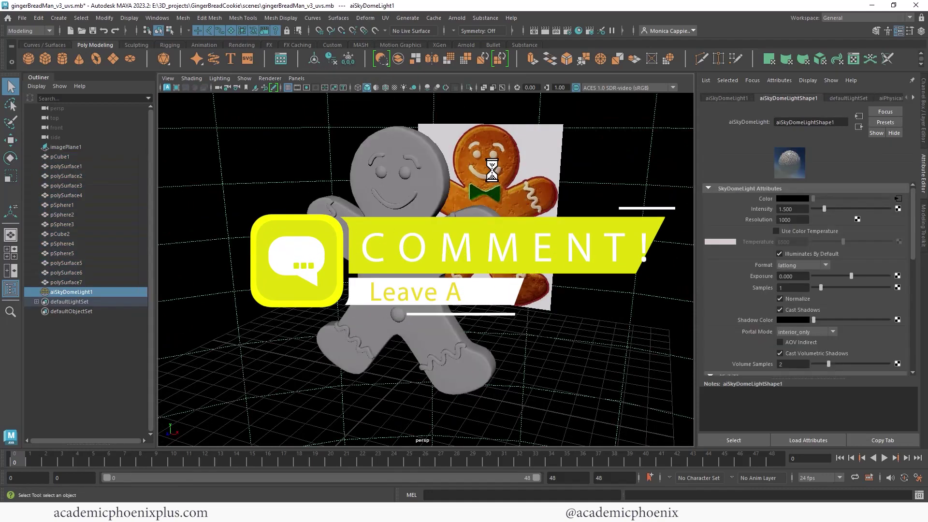
Select the four wavy icing strips on the gingerbread man's arms and legs.
{"action": "right_click_drag", "start_coordinate": [491, 169], "coordinate": [556, 166], "text": "alt"}
{"action": "middle_click_drag", "start_coordinate": [556, 166], "coordinate": [554, 182], "text": "alt"}
{"action": "mouse_move", "coordinate": [520, 206]}
{"action": "left_mouse_down", "text": "alt"}
{"action": "mouse_move", "coordinate": [532, 202]}
{"action": "mouse_move", "coordinate": [515, 211]}
{"action": "left_mouse_up", "text": "alt"}
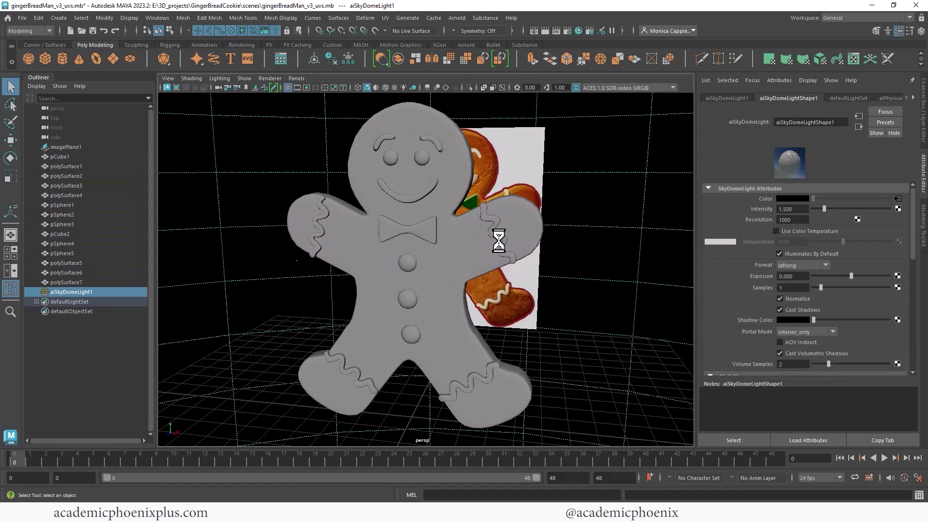
{"action": "left_click", "coordinate": [508, 246]}
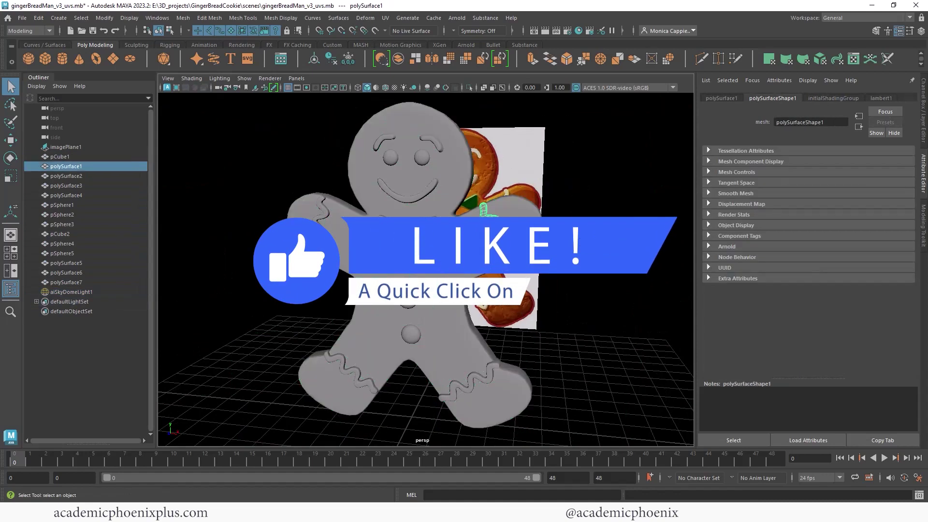
{"action": "left_click", "coordinate": [321, 223], "text": "shift"}
{"action": "left_click", "coordinate": [343, 372], "text": "shift"}
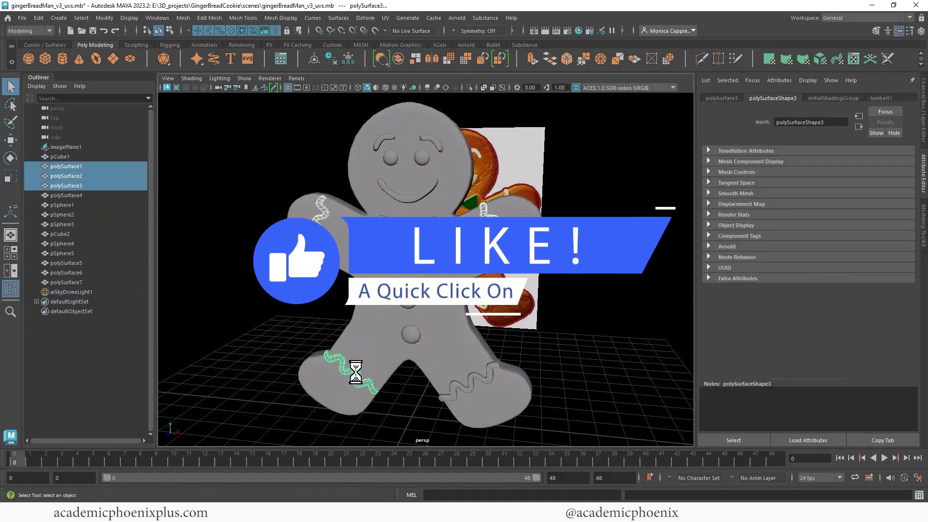
{"action": "left_click", "coordinate": [484, 378], "text": "shift"}
{"action": "left_click_drag", "start_coordinate": [484, 378], "coordinate": [540, 314], "text": "alt"}
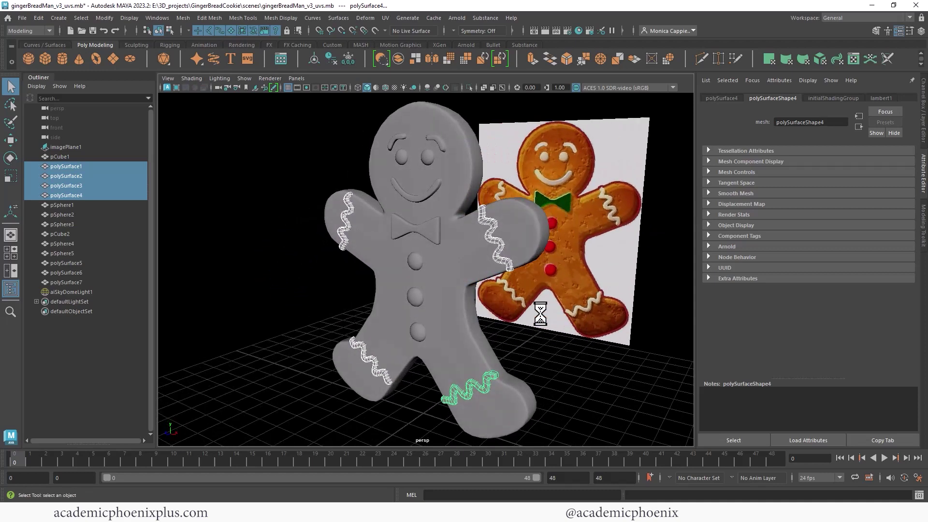
Add the smile, both eyes and both eyebrows to the icing selection.
{"action": "left_click", "coordinate": [432, 190], "text": "shift"}
{"action": "left_click", "coordinate": [427, 156], "text": "shift"}
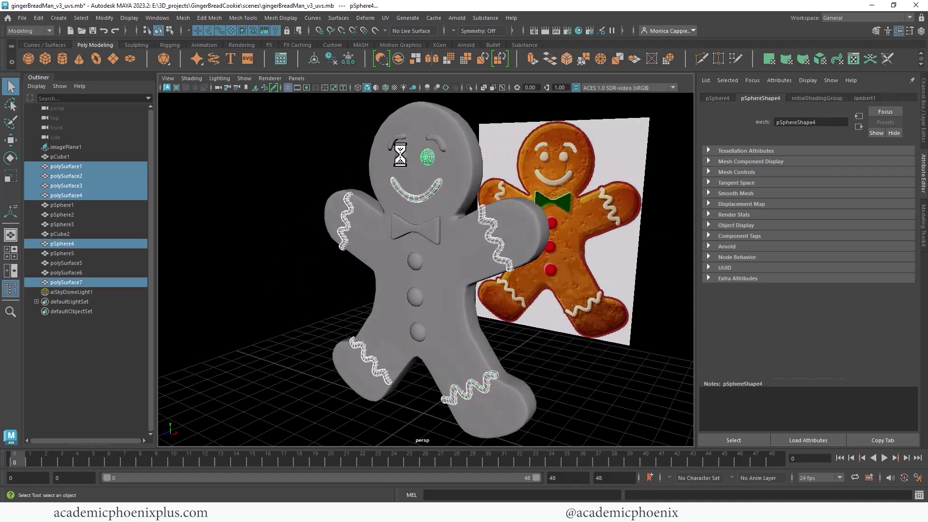
{"action": "left_click", "coordinate": [401, 156], "text": "shift"}
{"action": "left_click", "coordinate": [442, 144], "text": "shift"}
{"action": "left_click", "coordinate": [401, 143], "text": "shift"}
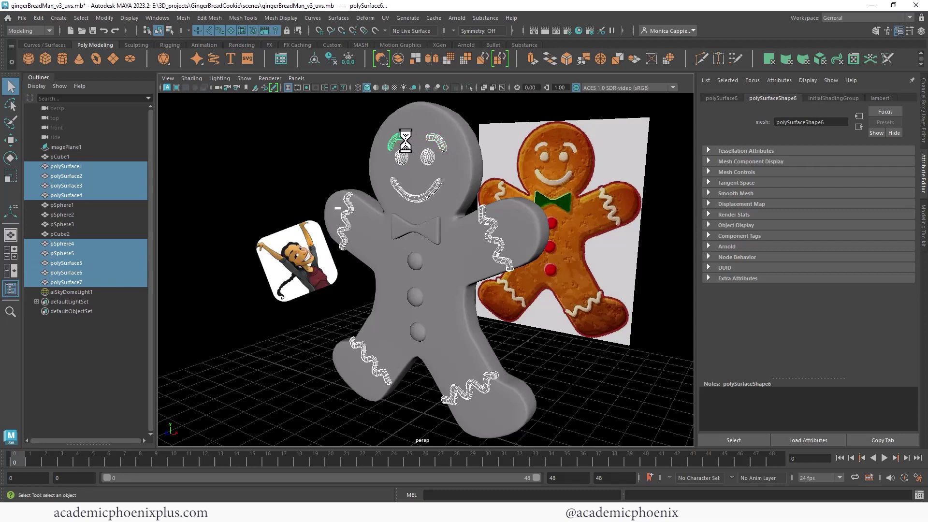
Assign a new Arnold aiStandardSurface material to the selected icing pieces.
{"action": "right_click", "coordinate": [428, 141]}
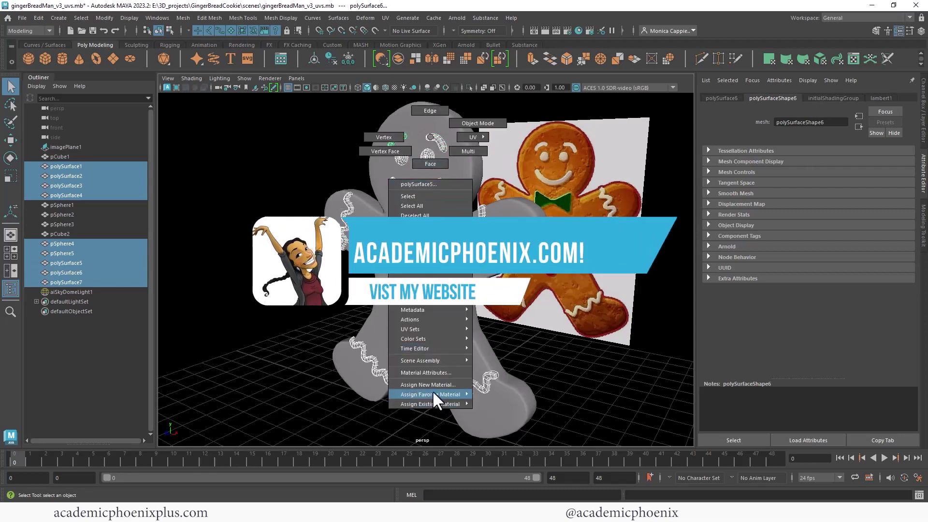
{"action": "left_click", "coordinate": [428, 385]}
{"action": "left_click", "coordinate": [503, 160]}
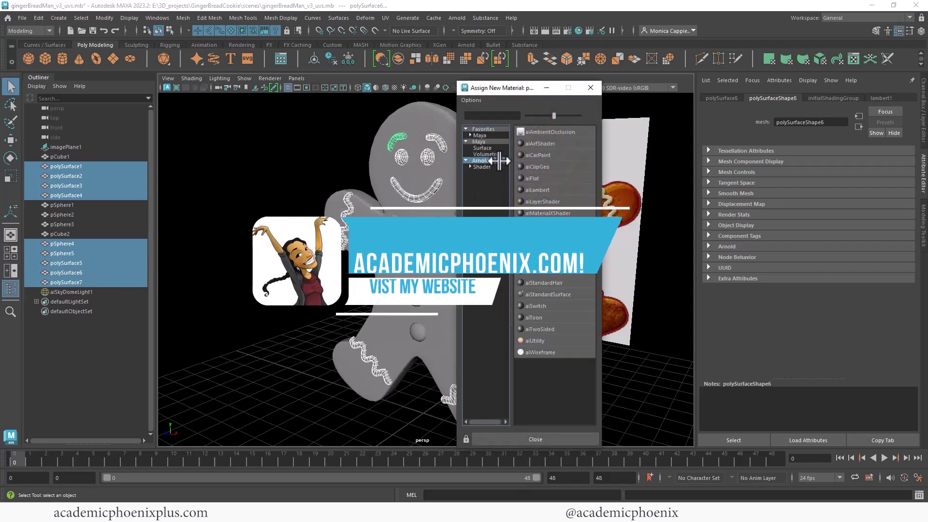
{"action": "left_click", "coordinate": [573, 291]}
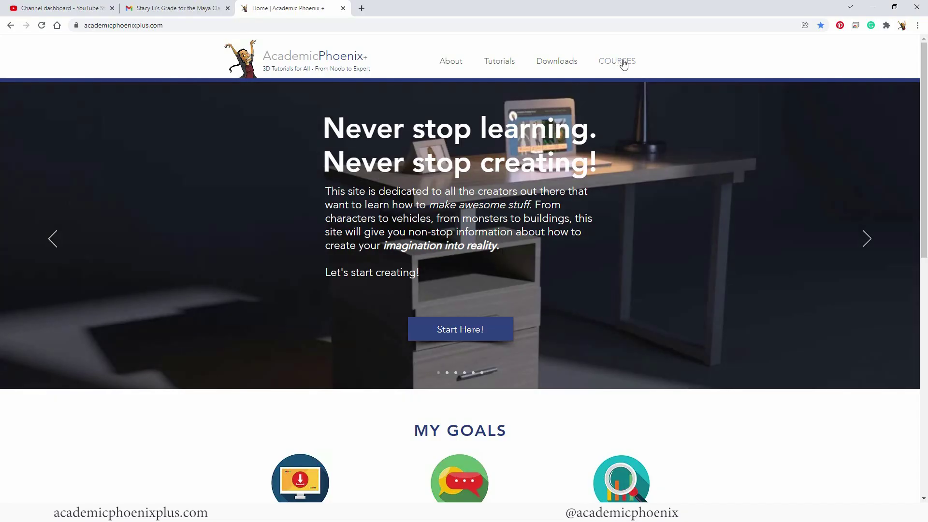
Look through the Academic Phoenix courses in the browser, including the course page on modeling and texturing a still life.
{"action": "left_click", "coordinate": [616, 65]}
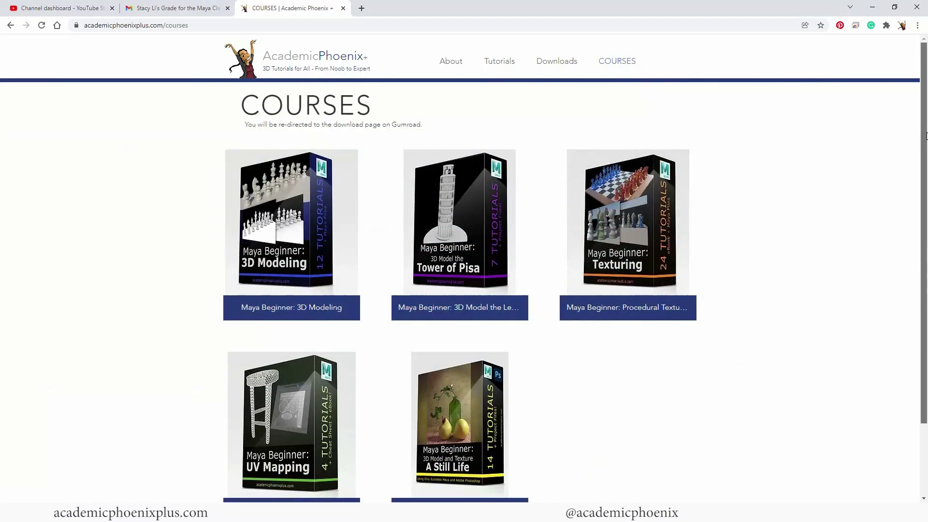
{"action": "scroll", "coordinate": [864, 154], "scroll_direction": "down", "scroll_amount": 1}
{"action": "left_click", "coordinate": [475, 392]}
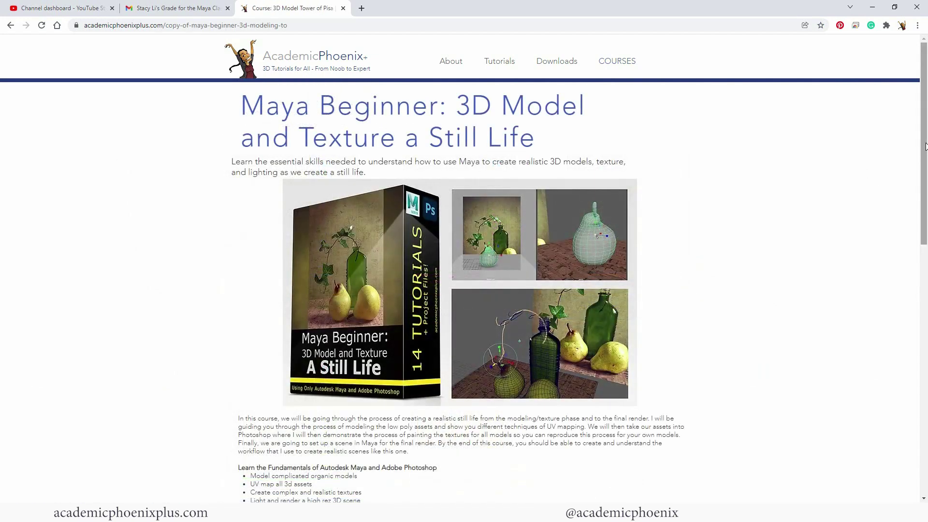
{"action": "left_click_drag", "start_coordinate": [924, 146], "coordinate": [855, 143]}
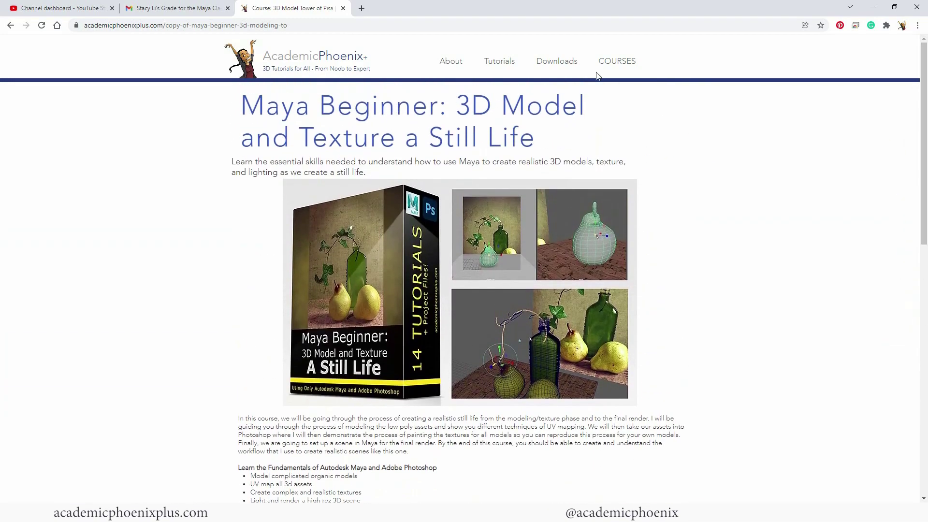
{"action": "left_click", "coordinate": [613, 64]}
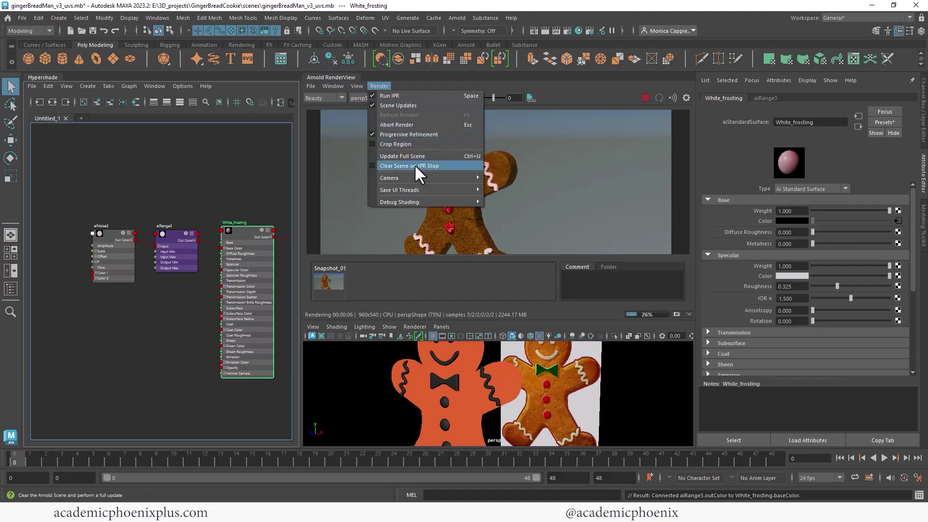
Update the full scene in the Arnold render and set aiRange3's Output Max to 0.339.
{"action": "left_click", "coordinate": [413, 164]}
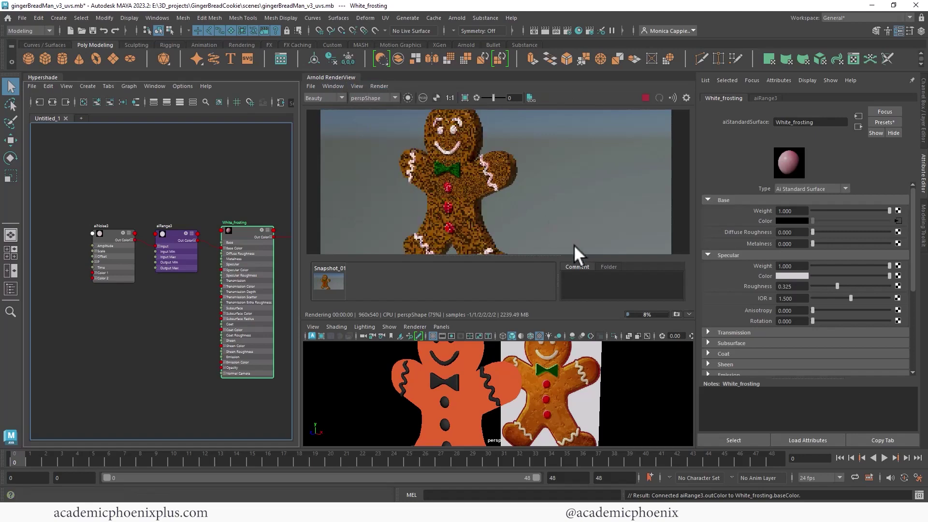
{"action": "left_click", "coordinate": [170, 240]}
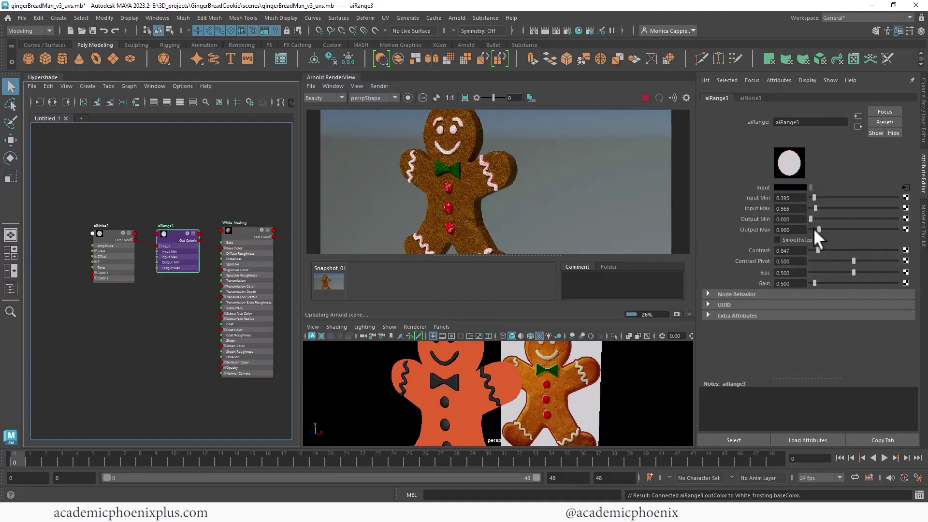
{"action": "left_click", "coordinate": [814, 229]}
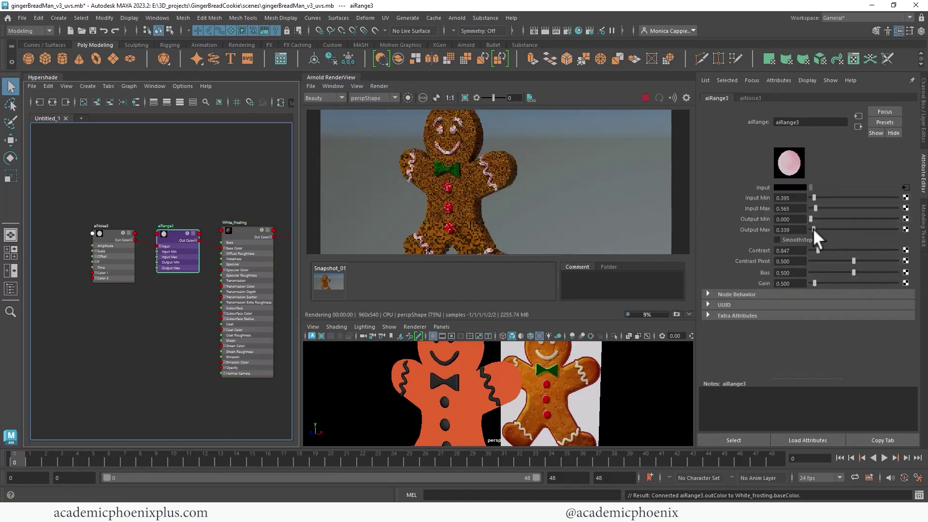
Stop the live Arnold render and select the White_frosting material node.
{"action": "left_click", "coordinate": [645, 97]}
{"action": "left_click", "coordinate": [259, 237]}
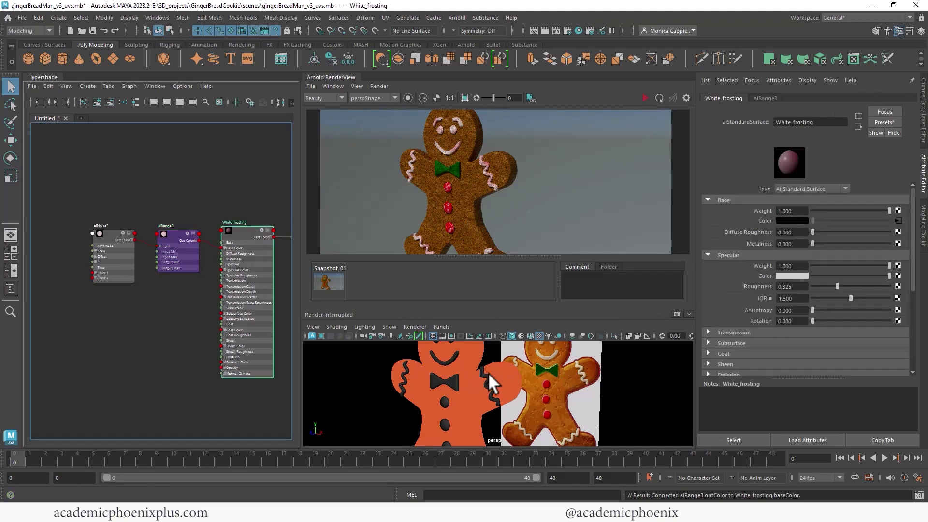